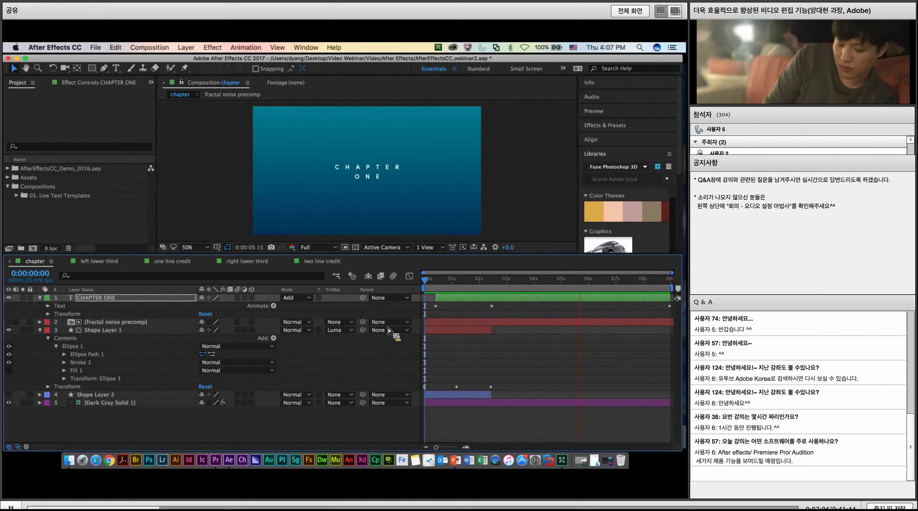
# Scrub through the chapter composition to 0:00:03:08 and select the CHAPTER ONE title text to show that it is editable.
pyautogui.press('space')
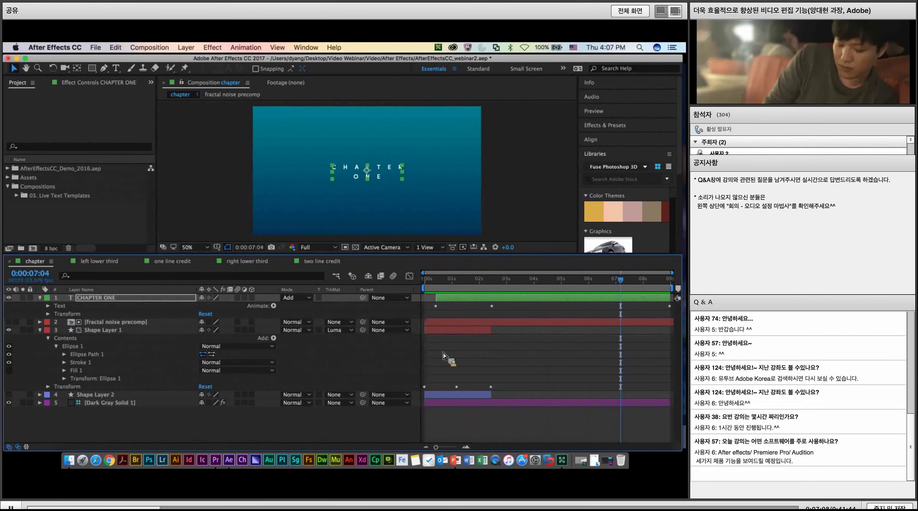
pyautogui.click(429, 287)
pyautogui.moveTo(434, 284); pyautogui.dragTo(517, 289)
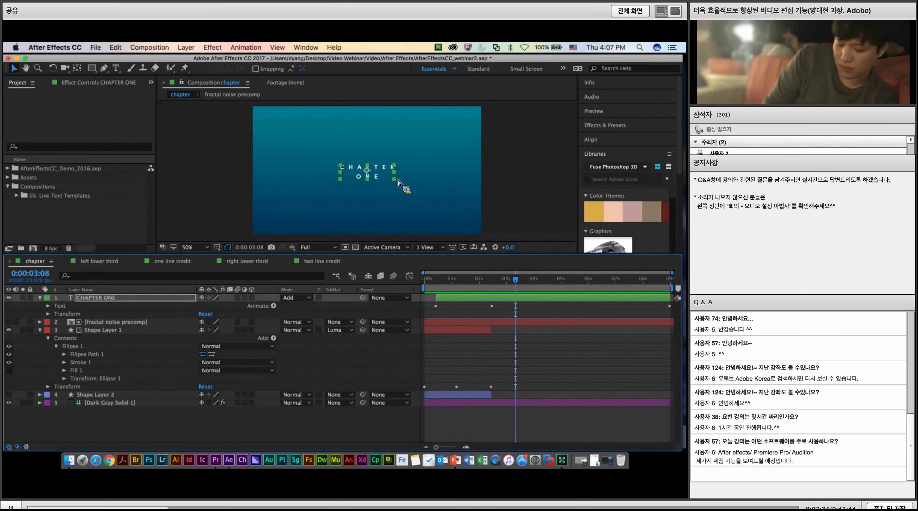
pyautogui.click(352, 172)
pyautogui.doubleClick(349, 172)
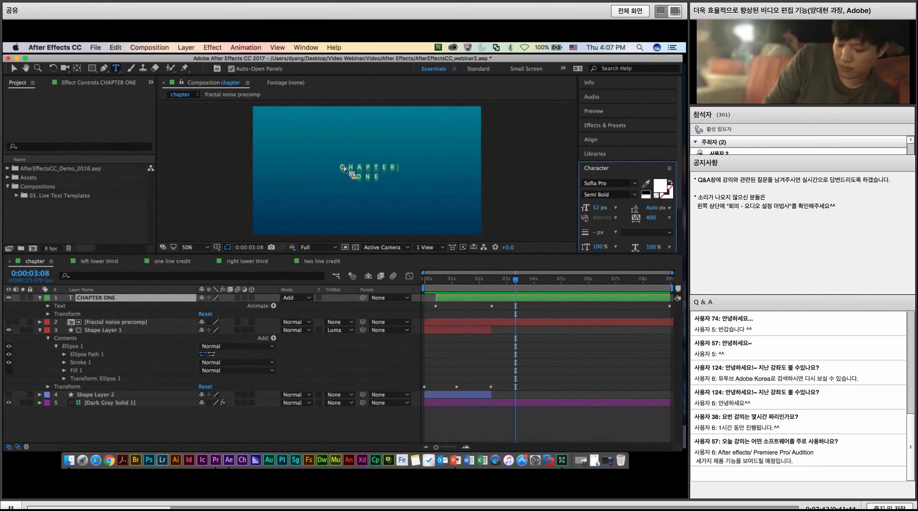
# Preview the left lower third composition and look at the one line credit composition.
pyautogui.click(104, 264)
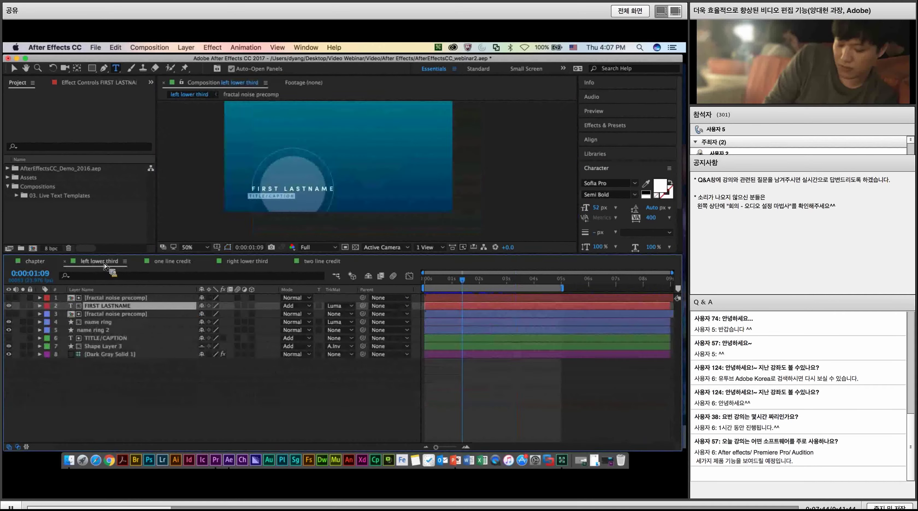
pyautogui.click(446, 283)
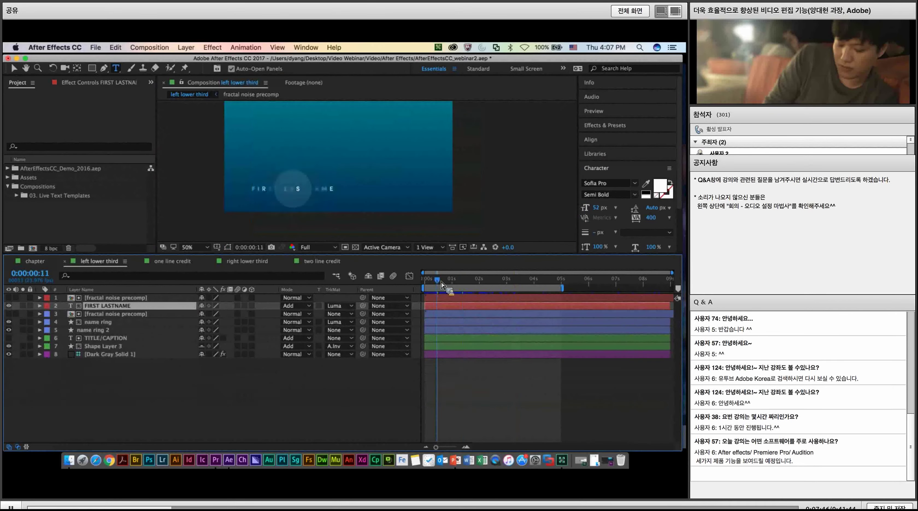
pyautogui.press('space')
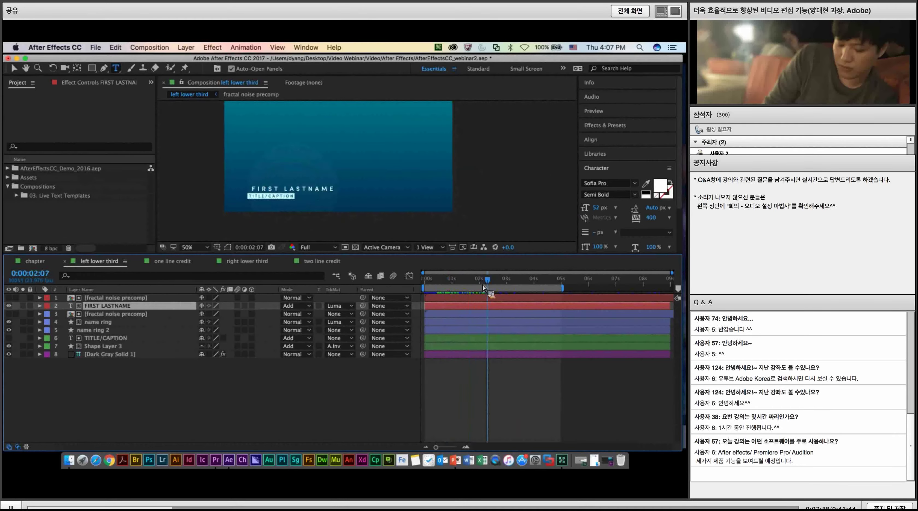
pyautogui.click(186, 264)
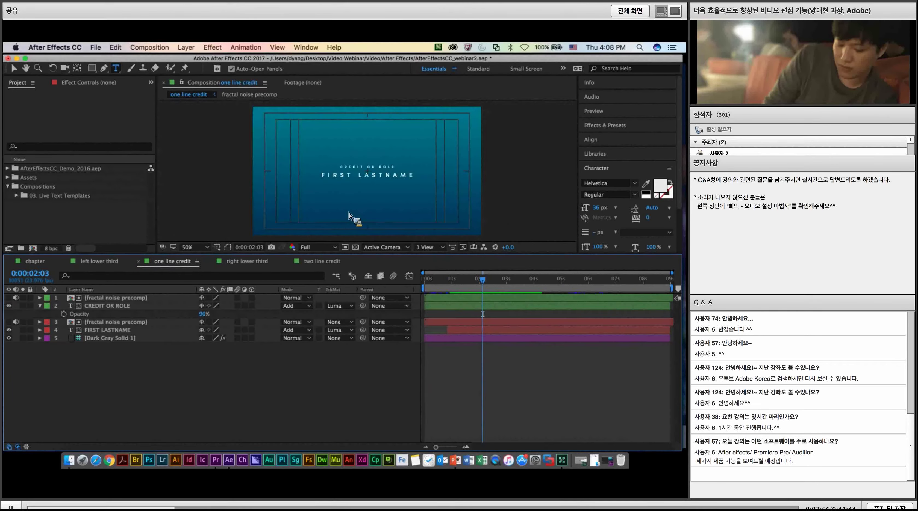
# Return to the chapter composition and preview its opening circle and title animation, stopping at 0:00:00:20.
pyautogui.click(35, 261)
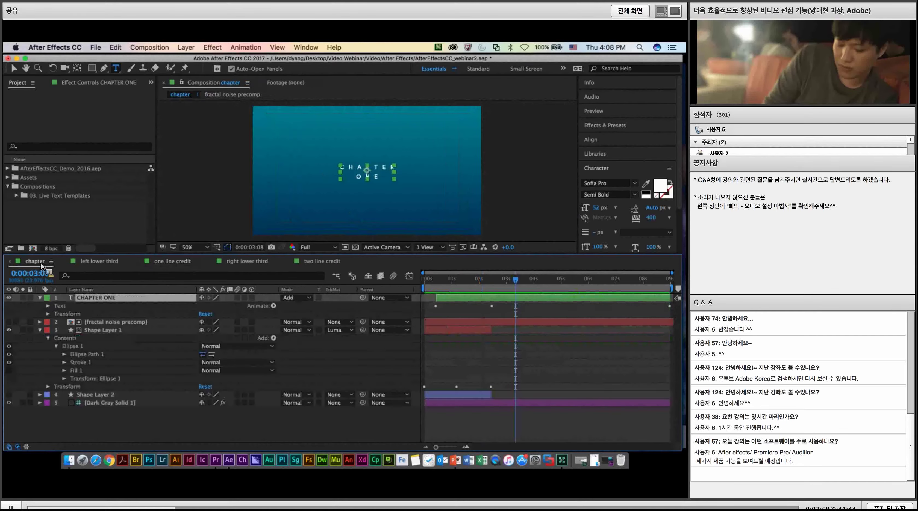
pyautogui.click(429, 278)
pyautogui.moveTo(431, 278)
pyautogui.mouseDown()
pyautogui.moveTo(460, 282)
pyautogui.moveTo(438, 285)
pyautogui.mouseUp()
pyautogui.press('space')
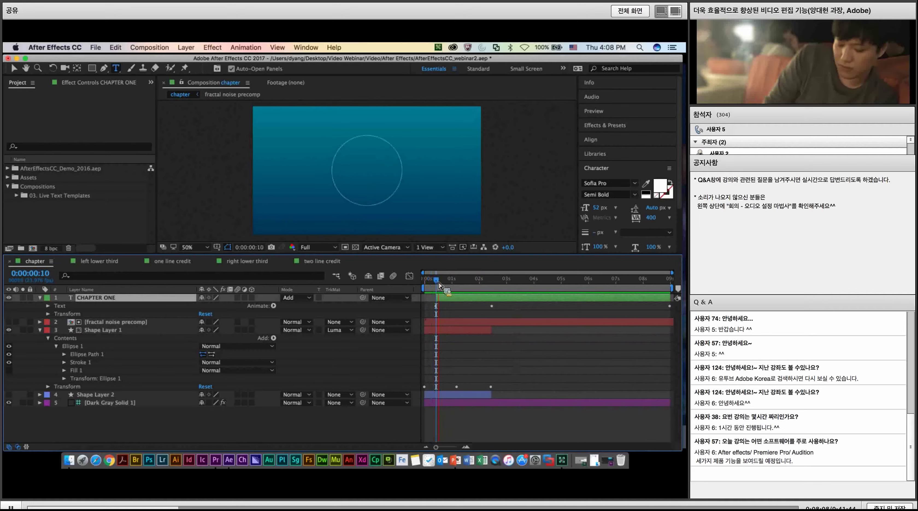
pyautogui.press('space')
pyautogui.moveTo(481, 286); pyautogui.dragTo(448, 286)
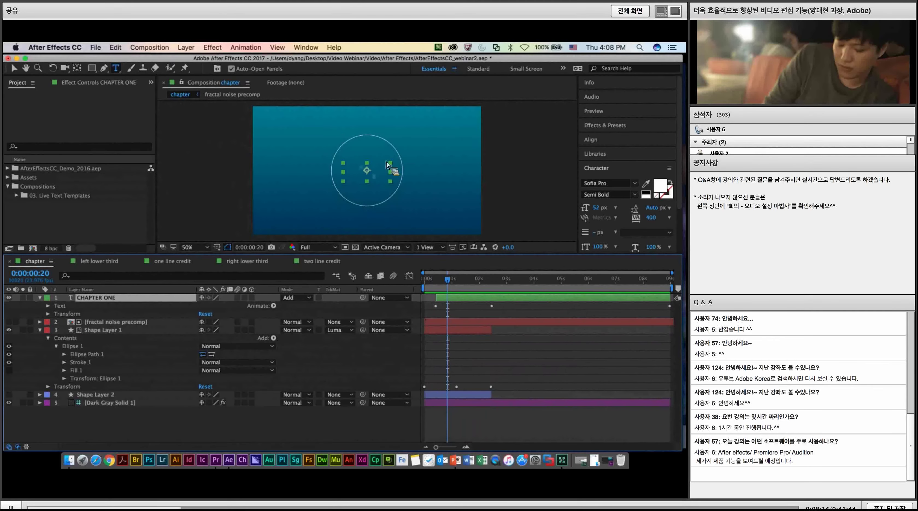
# Add Trim Paths to the contents of Shape Layer 1 in the chapter composition.
pyautogui.moveTo(263, 318); pyautogui.dragTo(81, 354)
pyautogui.moveTo(82, 354); pyautogui.dragTo(95, 334)
pyautogui.click(95, 334)
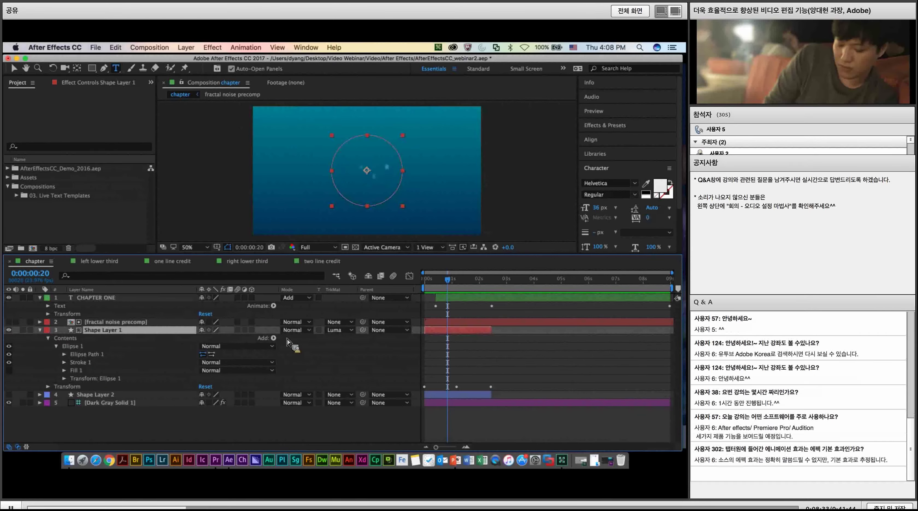
pyautogui.click(274, 338)
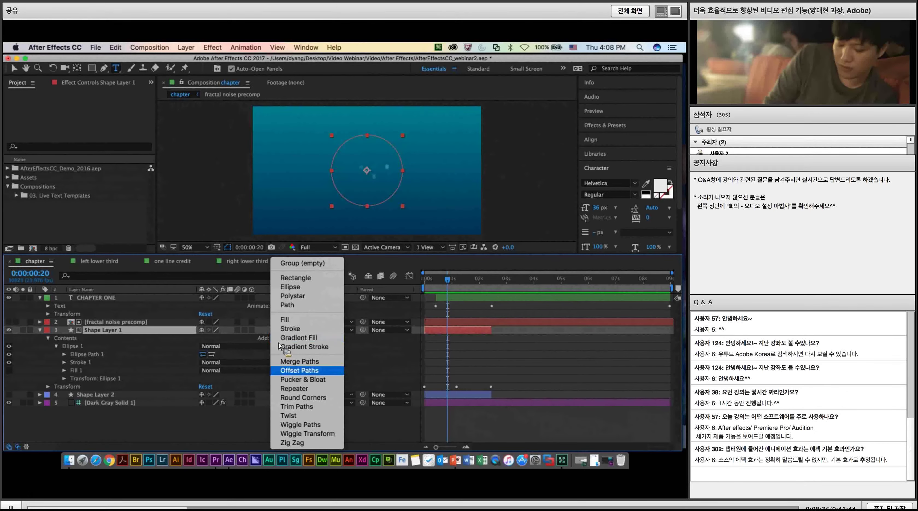
pyautogui.click(299, 410)
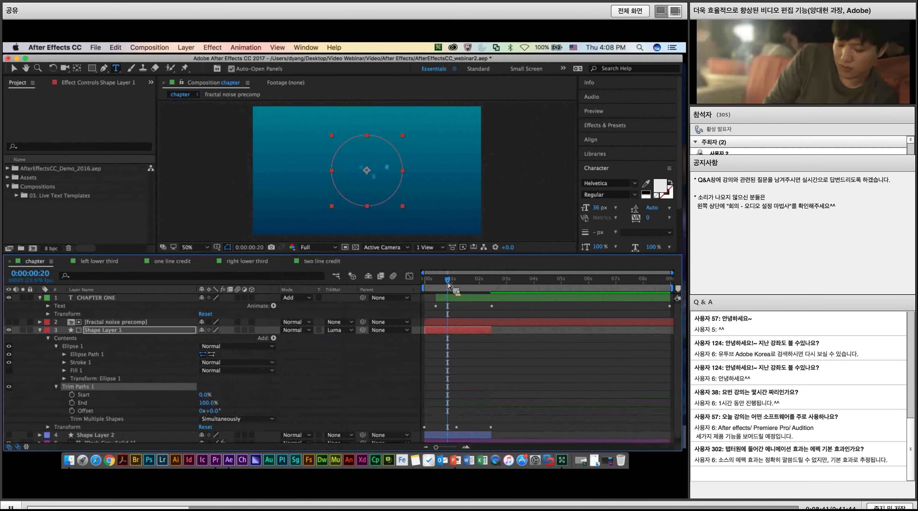
# Preview how the circle appears in the opening second, returning to the start of the composition.
pyautogui.moveTo(448, 285)
pyautogui.mouseDown()
pyautogui.moveTo(439, 284)
pyautogui.moveTo(474, 285)
pyautogui.moveTo(445, 289)
pyautogui.moveTo(460, 307)
pyautogui.moveTo(441, 286)
pyautogui.mouseUp()
pyautogui.click(460, 307)
pyautogui.press('space')
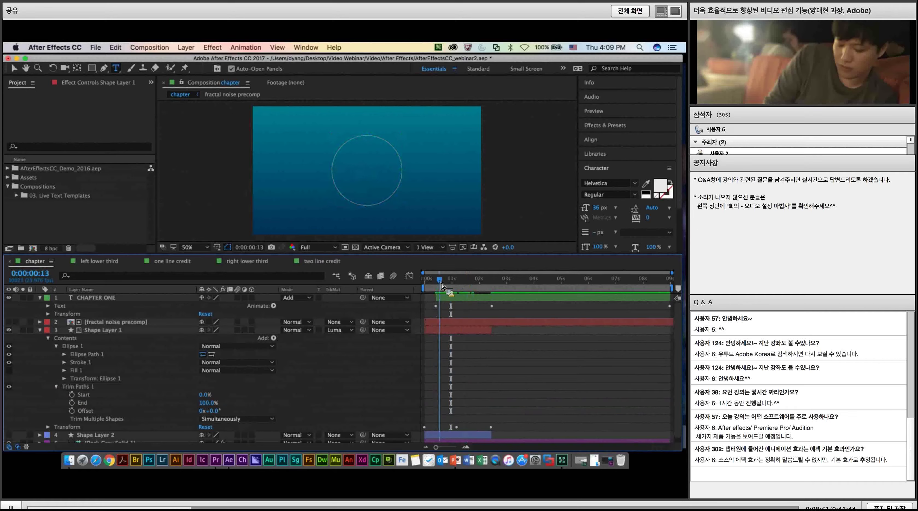
pyautogui.press('space')
pyautogui.press('Home')
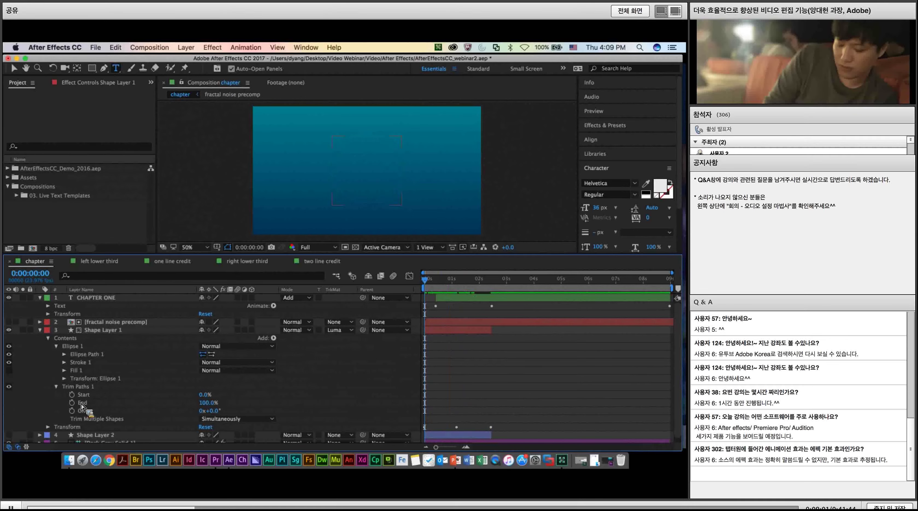
pyautogui.moveTo(81, 406)
pyautogui.mouseDown()
pyautogui.moveTo(93, 375)
pyautogui.moveTo(96, 400)
pyautogui.moveTo(75, 408)
pyautogui.mouseUp()
# Keyframe the Trim Paths End of Shape Layer 1 at 100% at 0:00:01:06 and 0% at 0:00:00:00.
pyautogui.press('space')
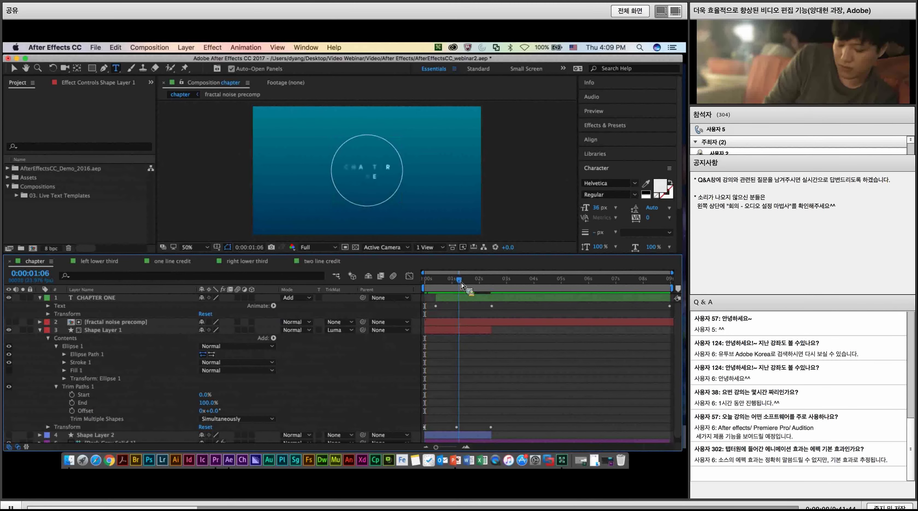
pyautogui.click(212, 403)
pyautogui.click(71, 403)
pyautogui.moveTo(462, 285); pyautogui.dragTo(424, 283)
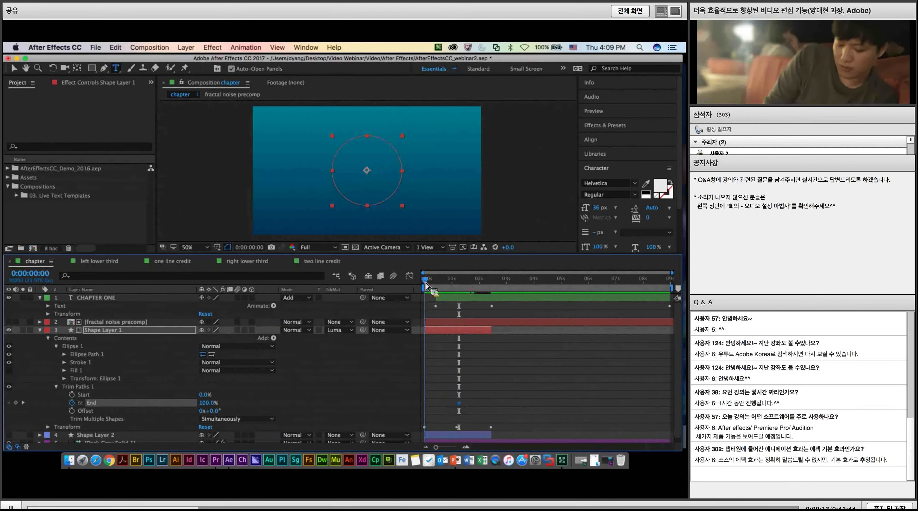
pyautogui.click(207, 403)
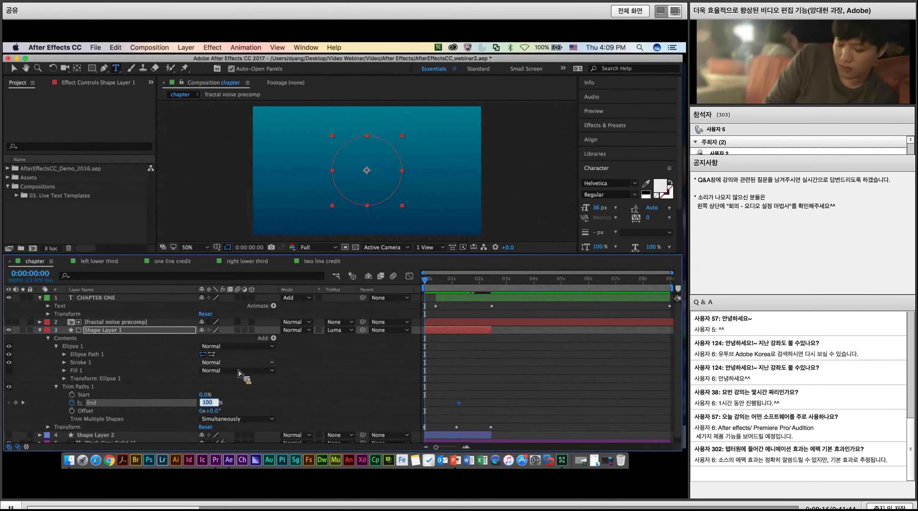
pyautogui.write('0')
pyautogui.press('Return')
pyautogui.click(383, 345)
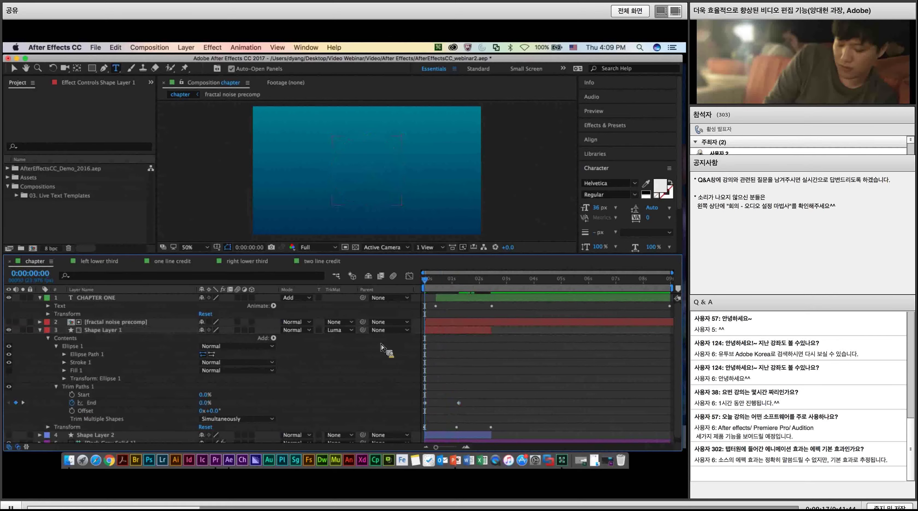
# Play back the circle's draw-on animation and save the project.
pyautogui.press('space')
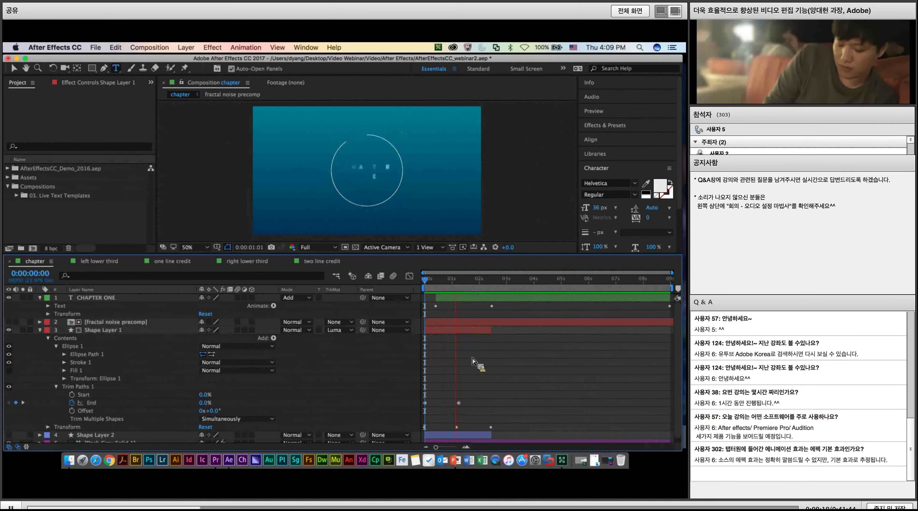
pyautogui.press('space')
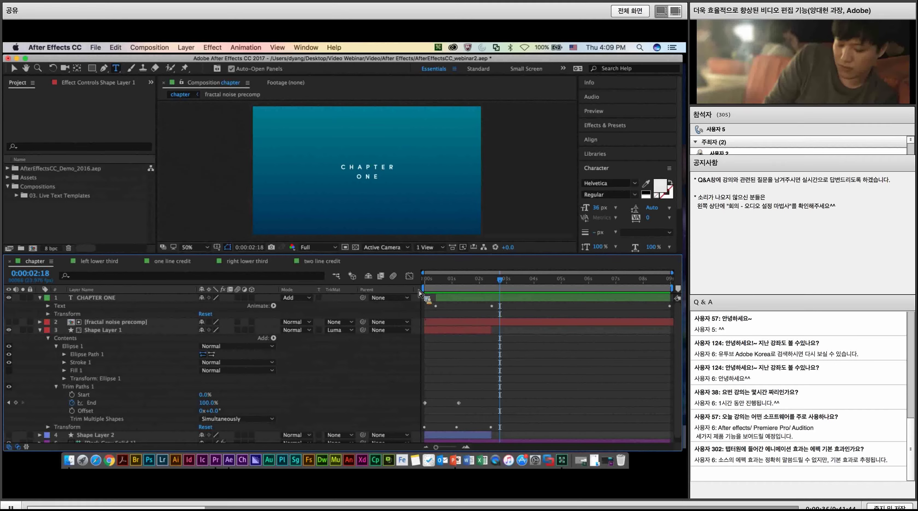
pyautogui.moveTo(500, 279); pyautogui.dragTo(431, 285)
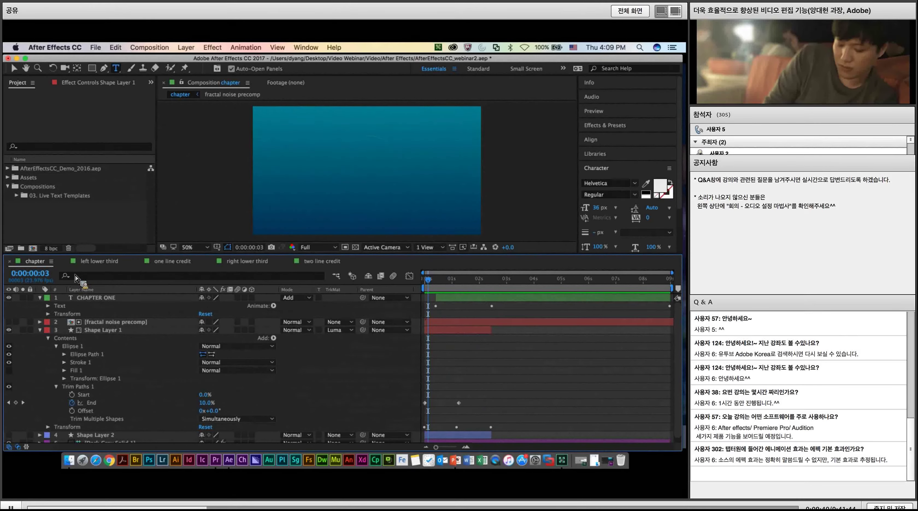
pyautogui.click(96, 48)
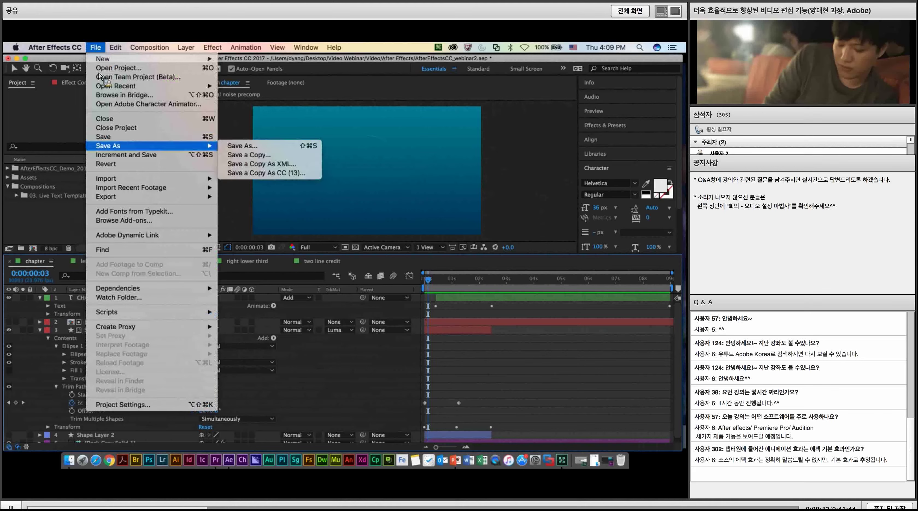
pyautogui.click(105, 140)
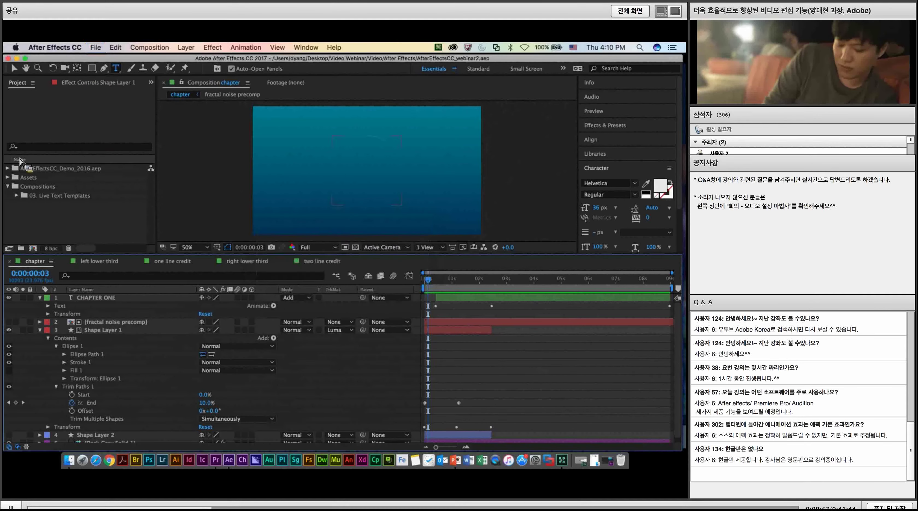
pyautogui.click(218, 462)
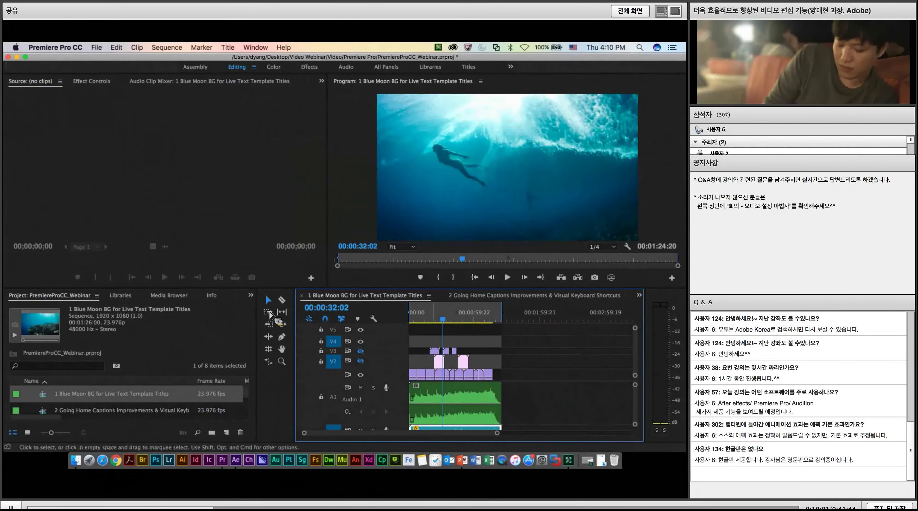
pyautogui.click(235, 461)
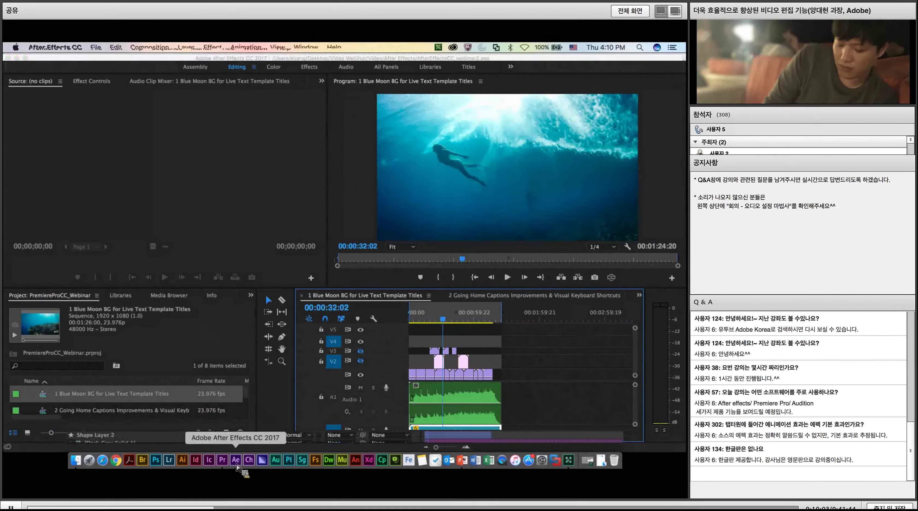
pyautogui.press('space')
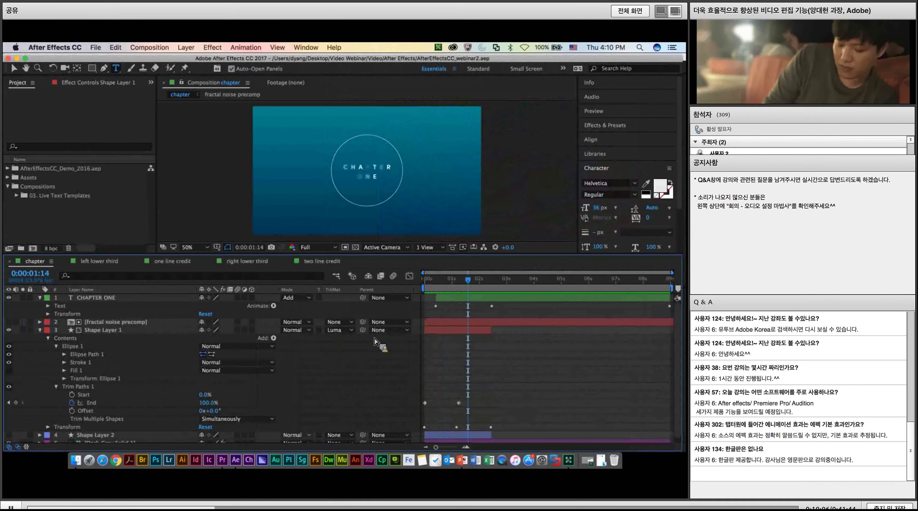
# Switch to Premiere Pro and play the 1 Blue Moon BG for Live Text Template Titles sequence from its start, muting the system sound.
pyautogui.click(222, 460)
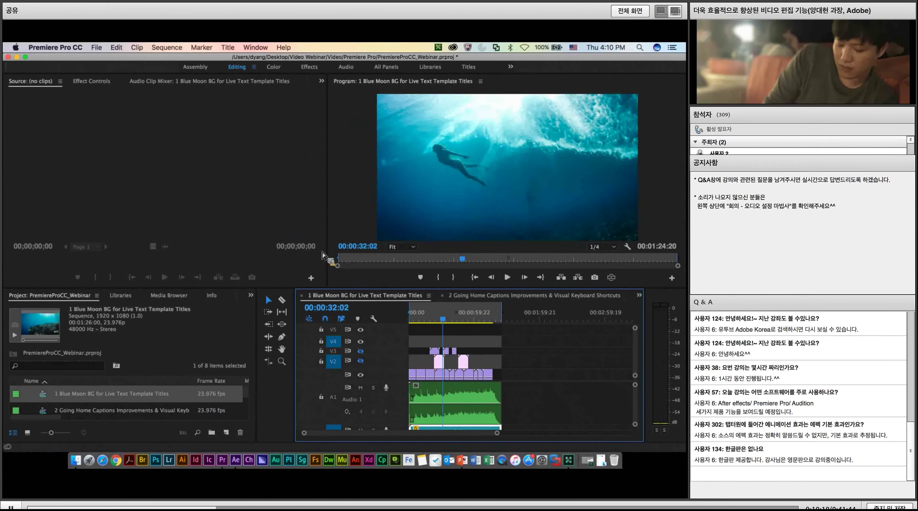
pyautogui.press('space')
pyautogui.press('Home')
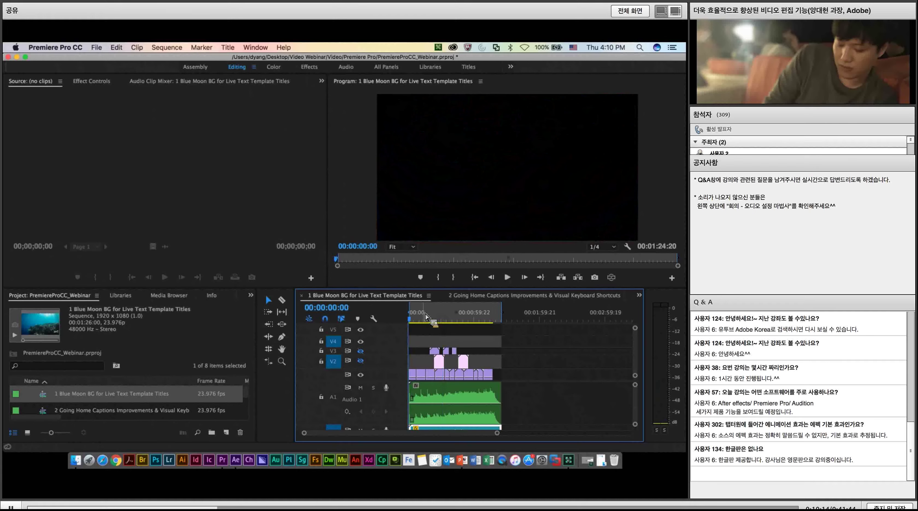
pyautogui.press('XF86AudioRaiseVolume')
pyautogui.press('space')
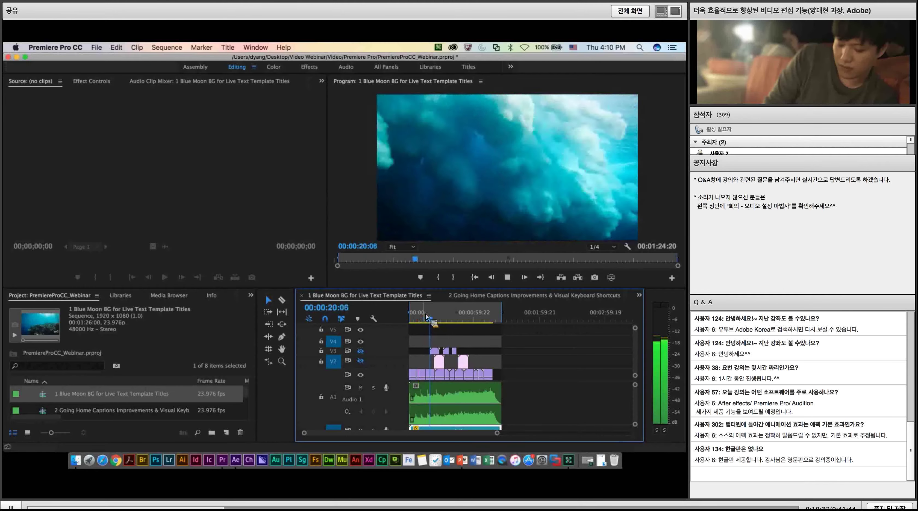
pyautogui.press('XF86AudioLowerVolume')
pyautogui.press('XF86AudioMute')
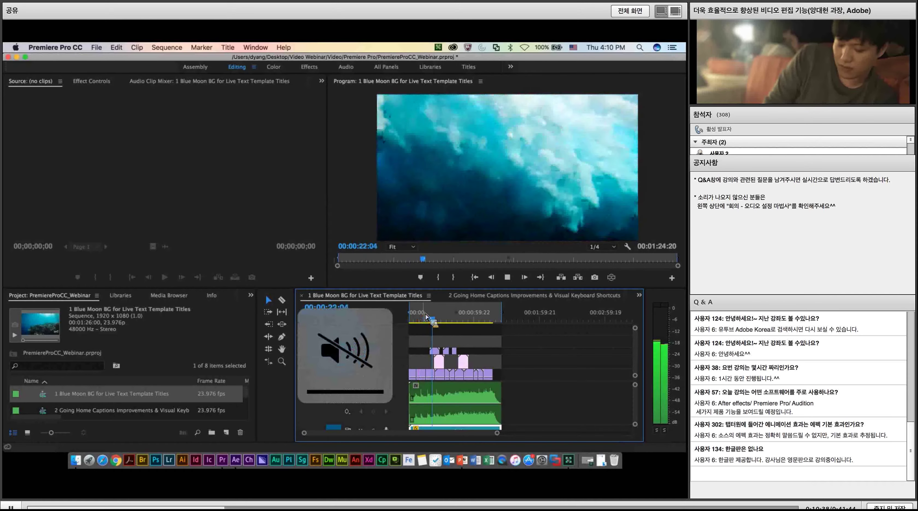
pyautogui.press('space')
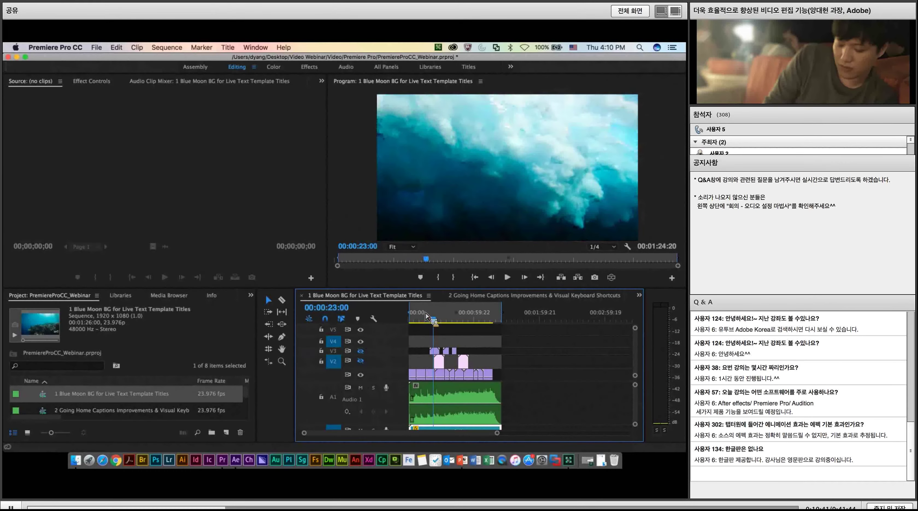
# Review the sequence's opening clips and place the playhead at 00:00:20:09.
pyautogui.click(414, 315)
pyautogui.press('space')
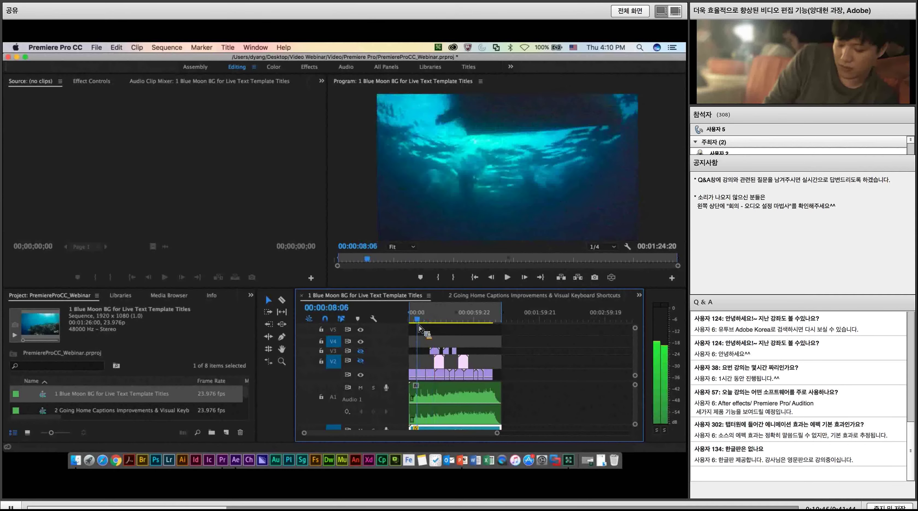
pyautogui.moveTo(419, 329); pyautogui.dragTo(430, 329)
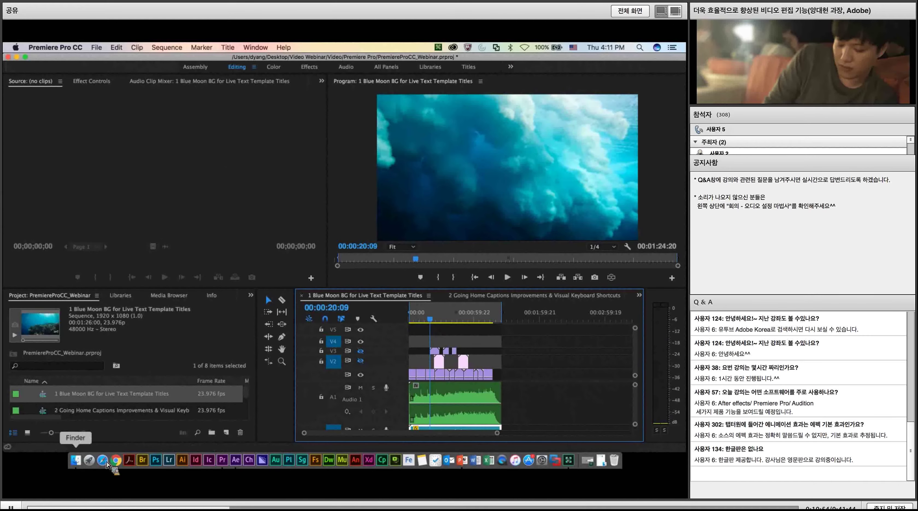
# Import the chapter composition from 03. Live Text Templates in AfterEffectsCC_webinar2.aep into the Premiere Pro project.
pyautogui.click(76, 460)
pyautogui.doubleClick(502, 136)
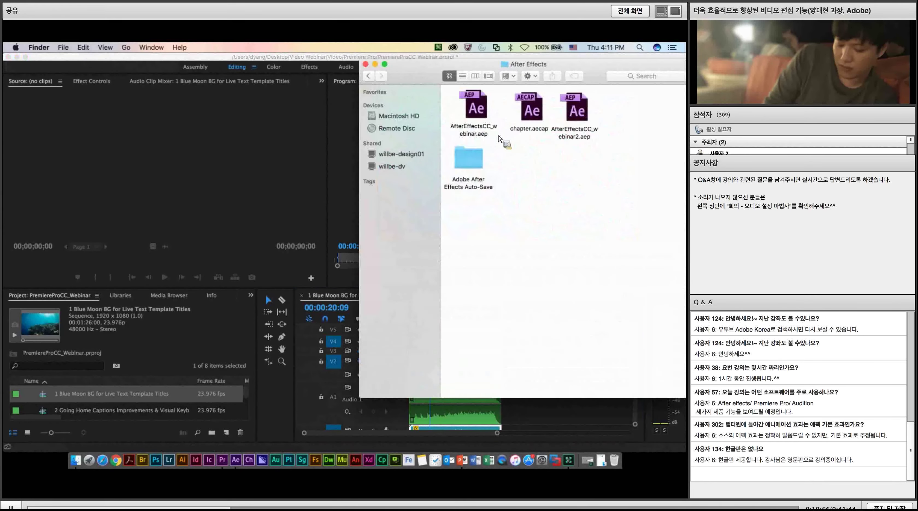
pyautogui.moveTo(575, 109); pyautogui.dragTo(138, 407)
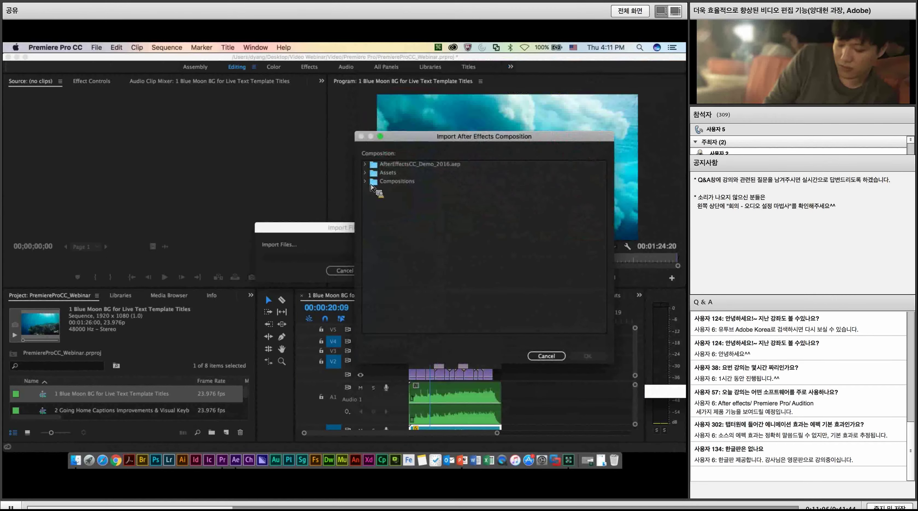
pyautogui.click(365, 181)
pyautogui.click(369, 190)
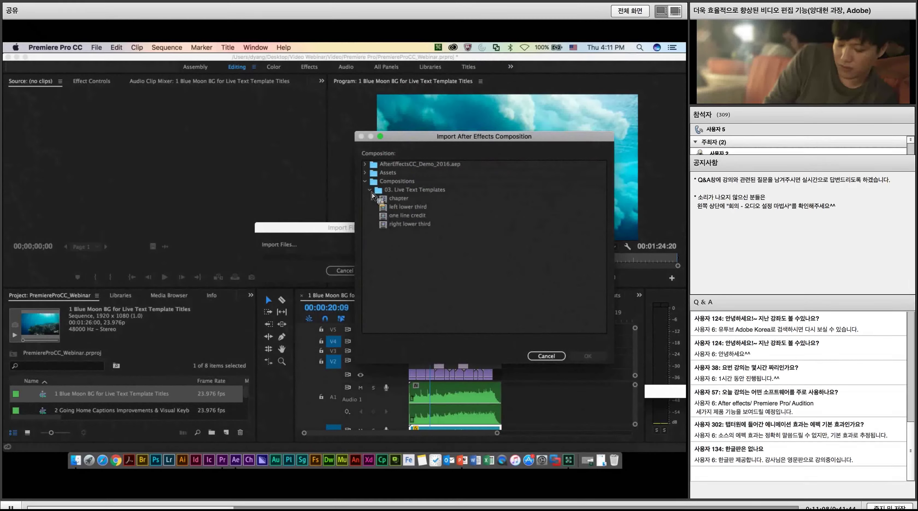
pyautogui.click(388, 200)
pyautogui.click(596, 357)
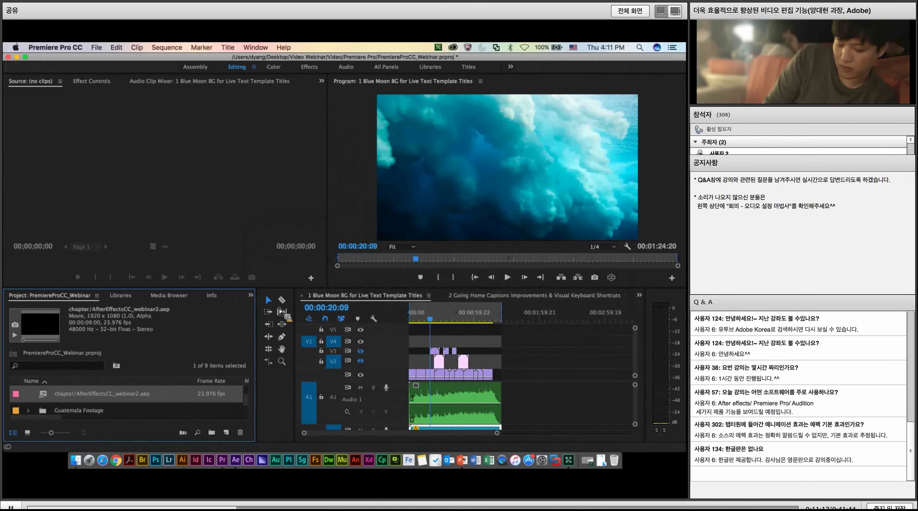
# Place the imported chapter clip on track V4, over the underwater footage near the start of the sequence.
pyautogui.moveTo(157, 397); pyautogui.dragTo(425, 340)
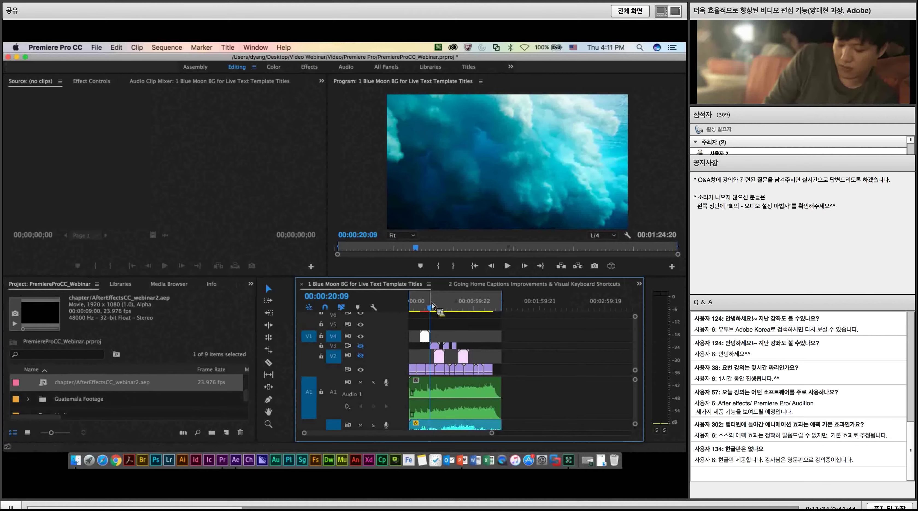
pyautogui.moveTo(436, 310); pyautogui.dragTo(421, 340)
pyautogui.press('space')
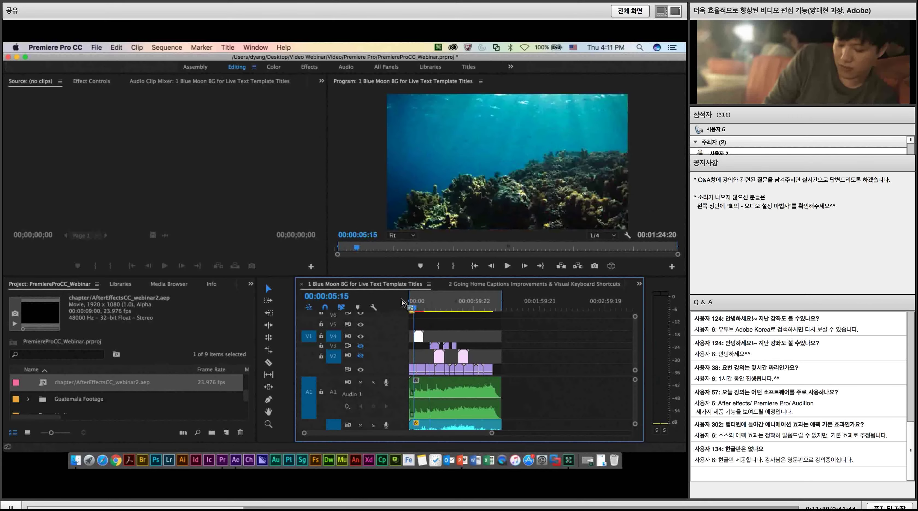
# Play back the chapter title over the footage and place the playhead at 00:00:11:17.
pyautogui.click(415, 309)
pyautogui.press('space')
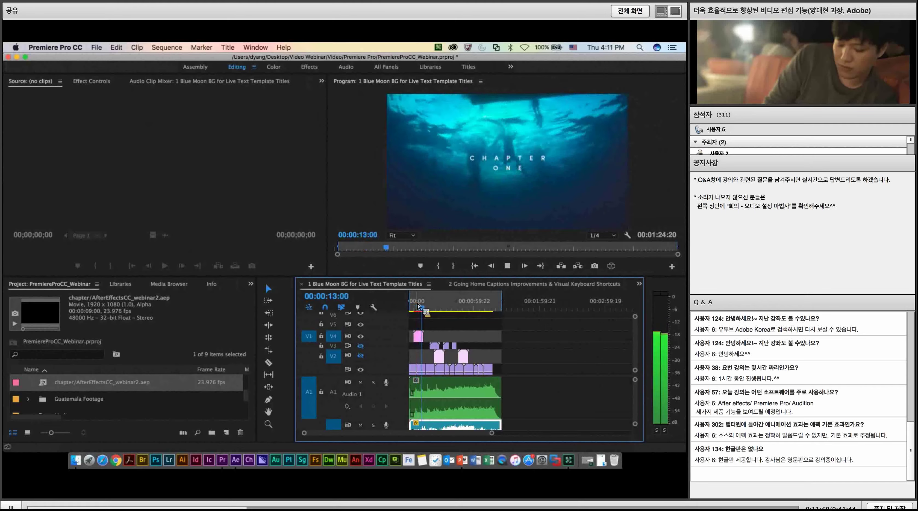
pyautogui.click(419, 305)
pyautogui.click(425, 311)
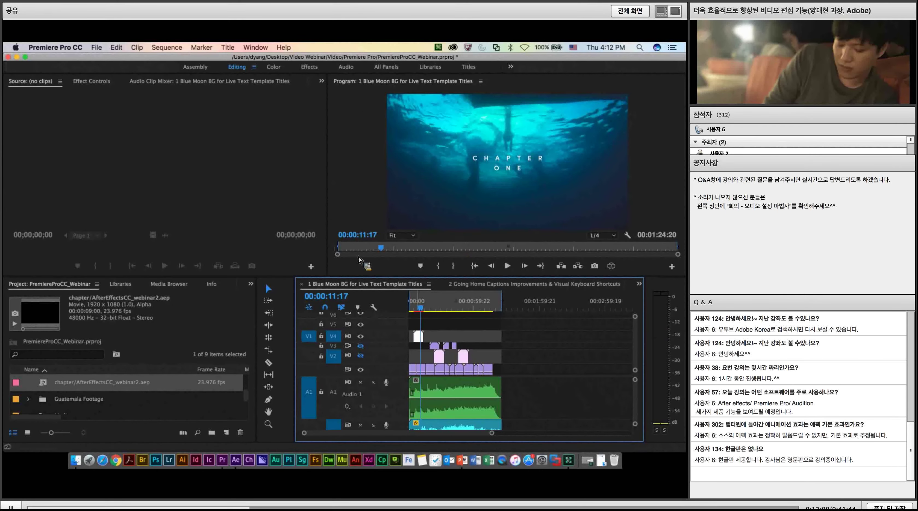
# Change the chapter title's editable text in the master clip to "Premiere Pro" on the first line and "Adobe" on the second.
pyautogui.click(107, 82)
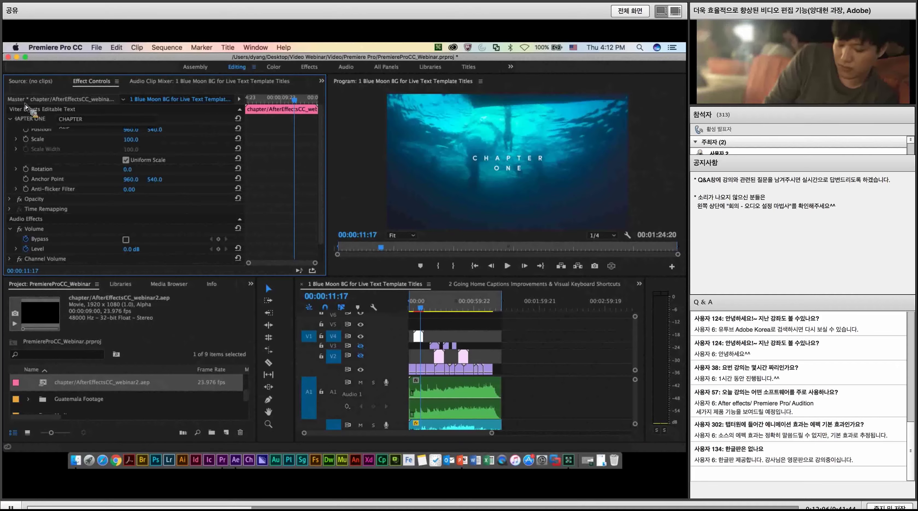
pyautogui.click(25, 100)
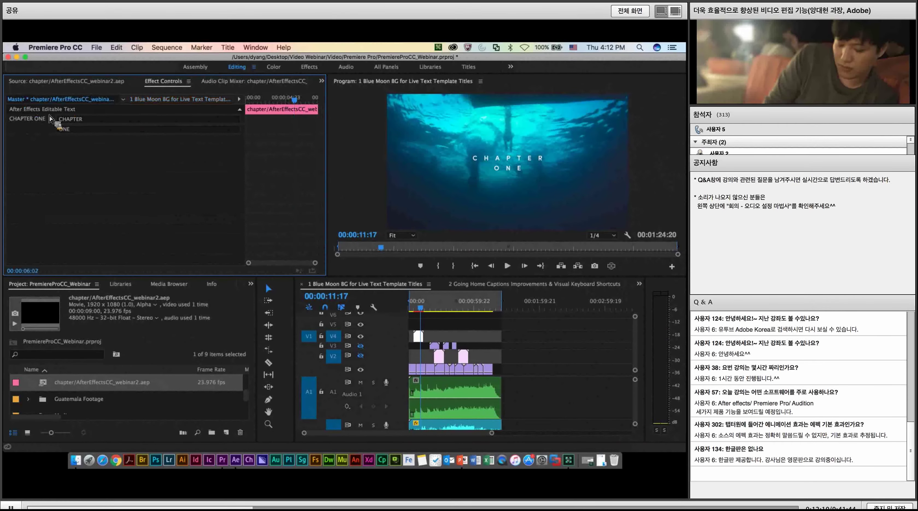
pyautogui.click(96, 120)
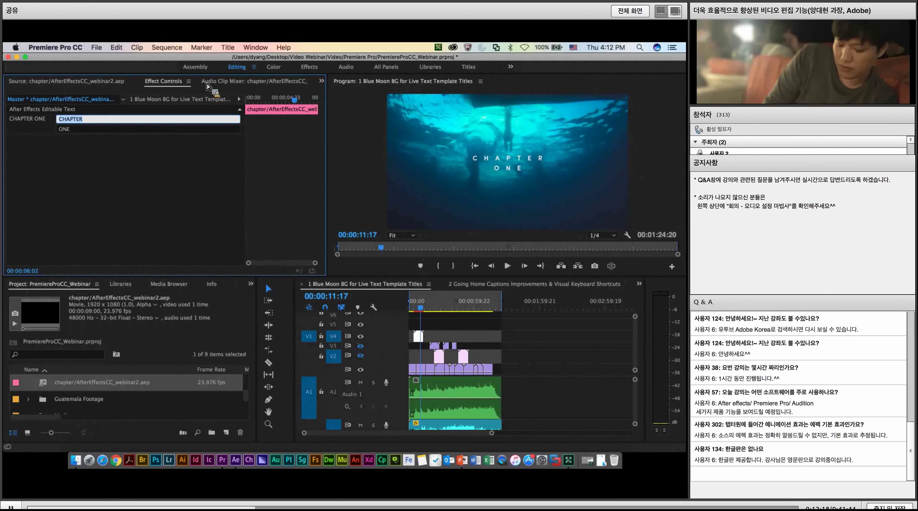
pyautogui.write('P')
pyautogui.press('BackSpace')
pyautogui.press('BackSpace')
pyautogui.click(103, 129)
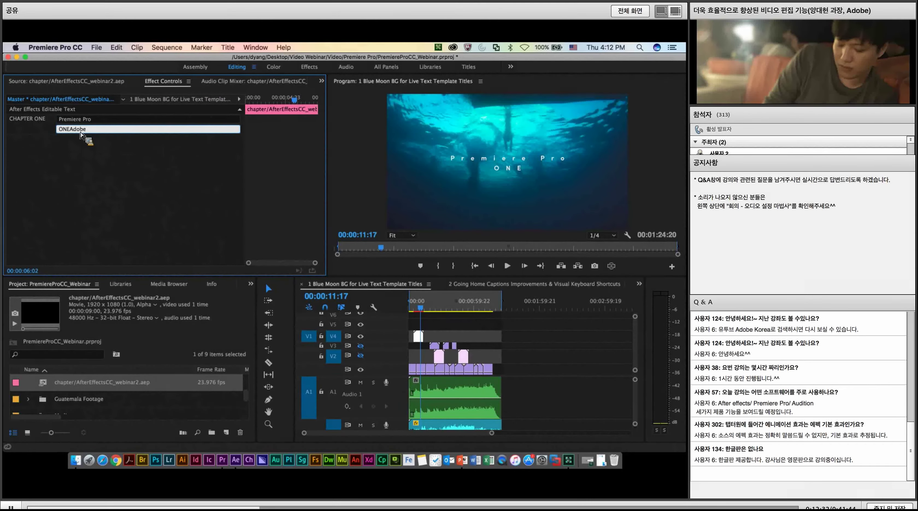
pyautogui.press('BackSpace')
pyautogui.click(68, 171)
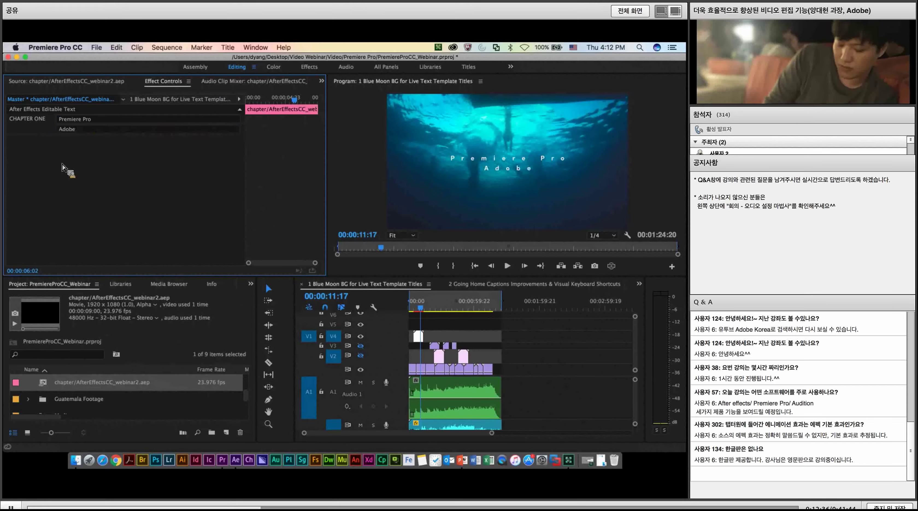
# Play back the edited title from its start to check the new text in the sequence.
pyautogui.click(412, 307)
pyautogui.press('space')
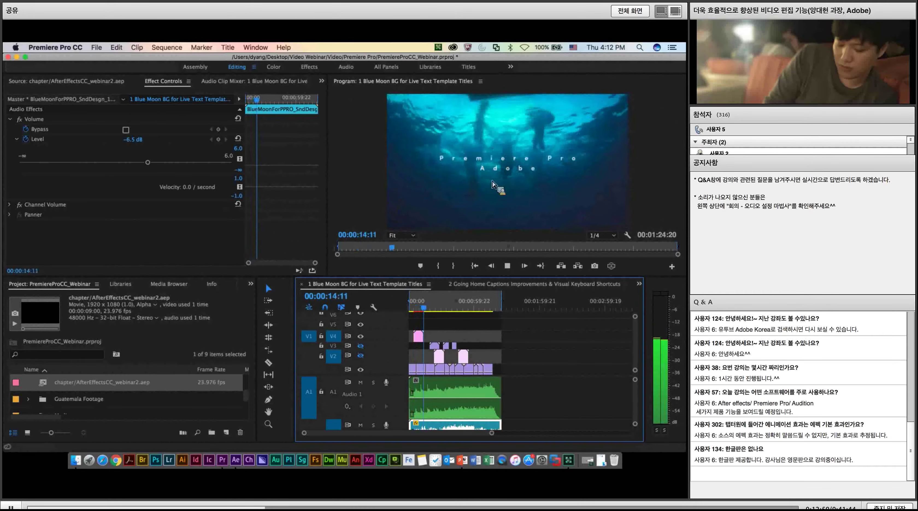
pyautogui.press('space')
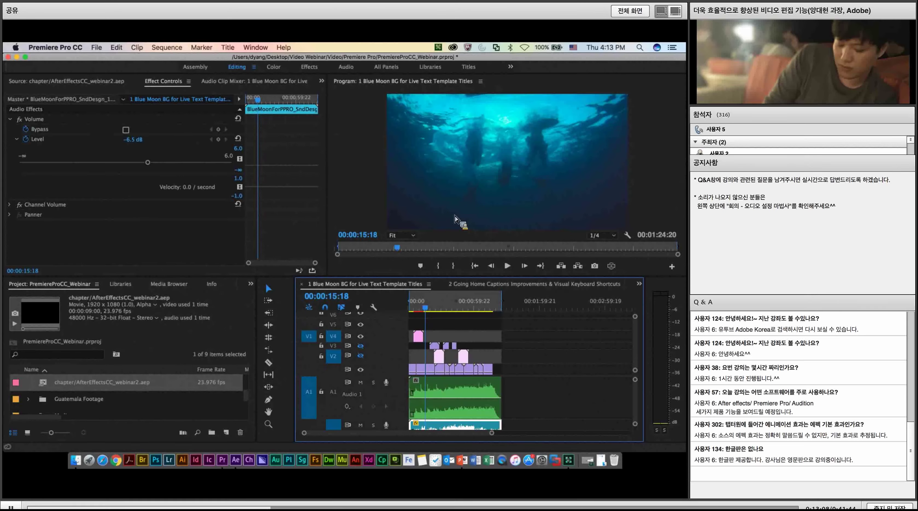
# Open the 2 Going Home Captions Improvements & Visual Keyboard Shortcuts sequence and play it from the start.
pyautogui.moveTo(456, 217); pyautogui.dragTo(410, 330)
pyautogui.moveTo(410, 330); pyautogui.dragTo(411, 331)
pyautogui.scroll(-3, 205, 372)
pyautogui.scroll(-3, 154, 405)
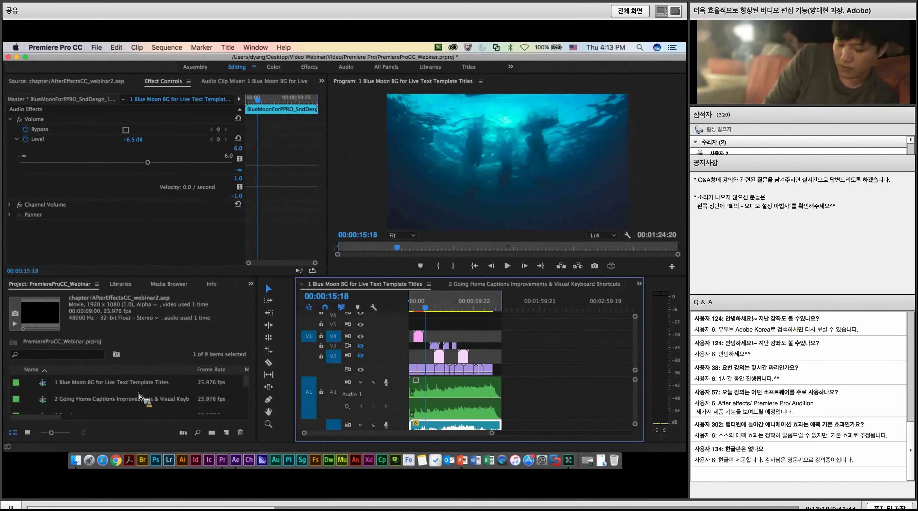
pyautogui.doubleClick(139, 397)
pyautogui.press('Home')
pyautogui.press('space')
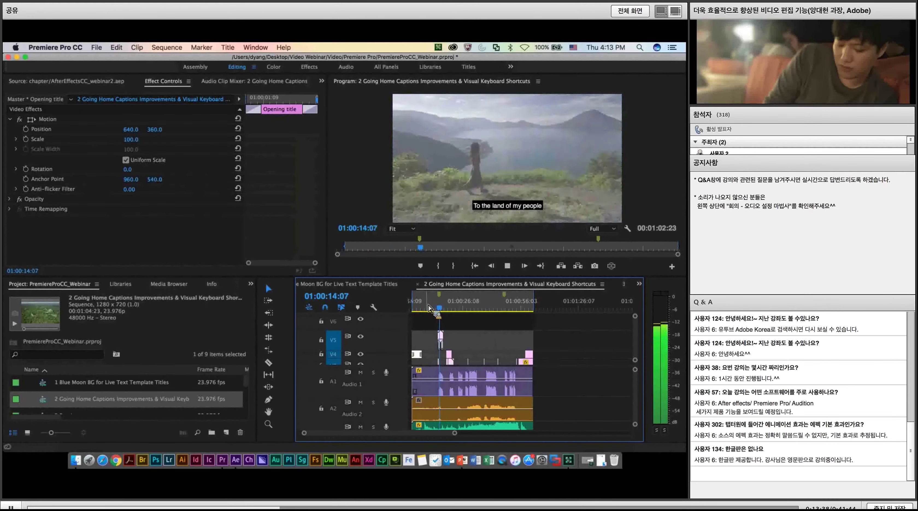
# Examine the Captions clip on V5 and the section after it, leaving the playhead at 01:00:15:05.
pyautogui.click(441, 338)
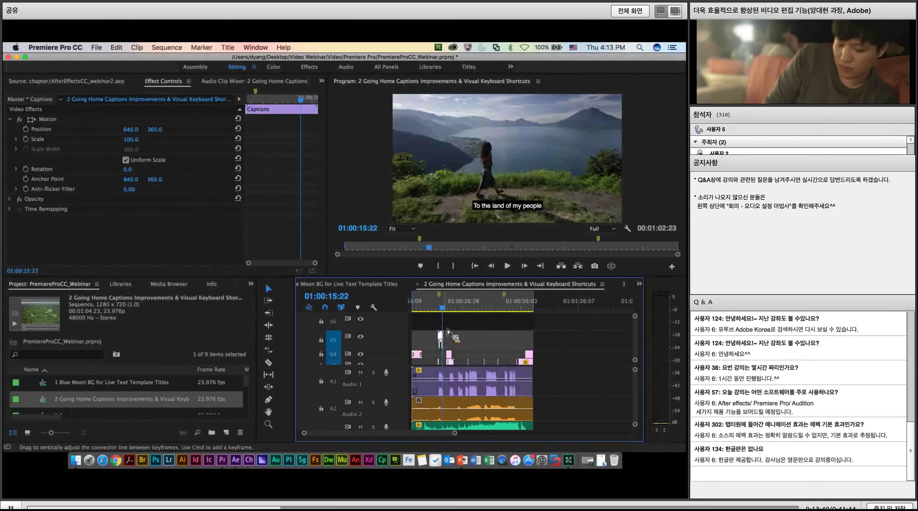
pyautogui.click(450, 312)
pyautogui.moveTo(450, 312); pyautogui.dragTo(451, 312)
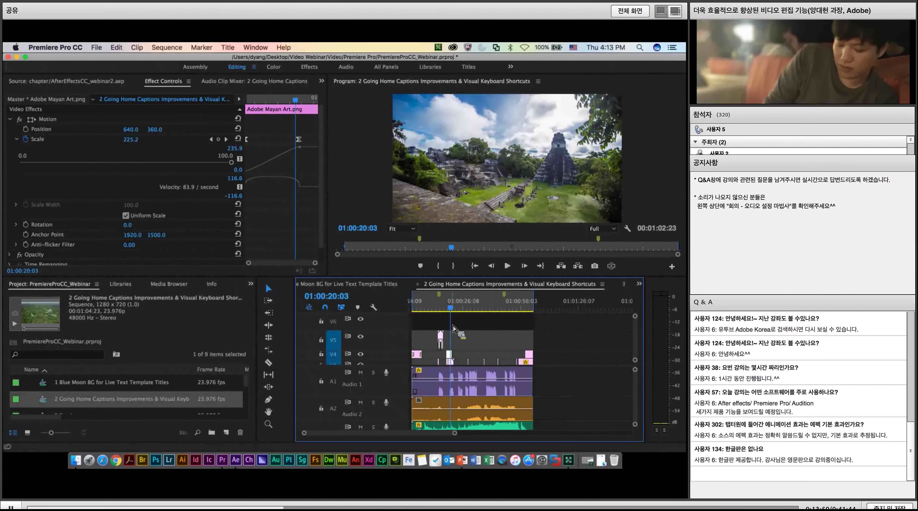
pyautogui.click(443, 311)
pyautogui.moveTo(443, 313); pyautogui.dragTo(443, 312)
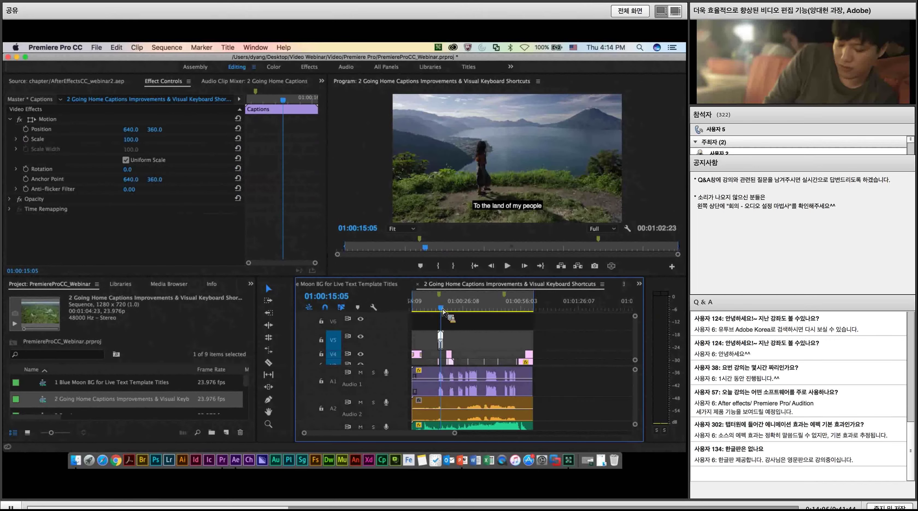
pyautogui.click(98, 48)
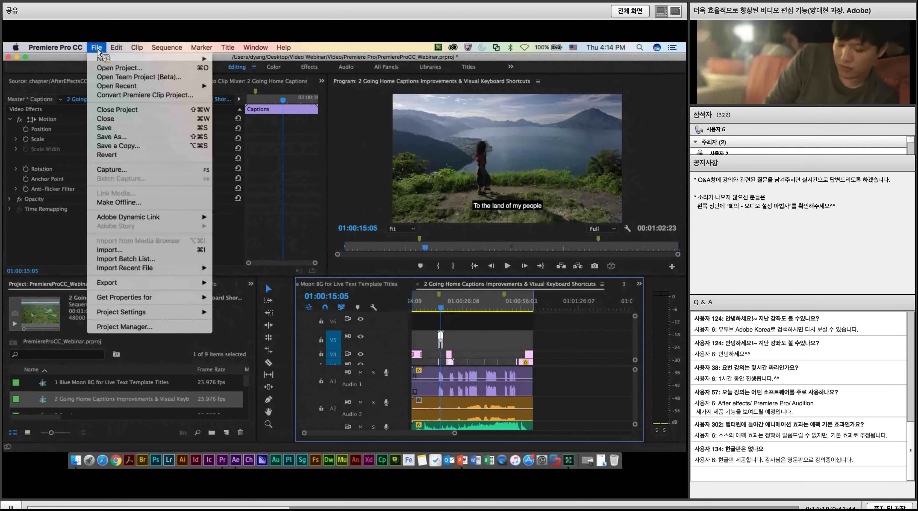
pyautogui.moveTo(102, 59)
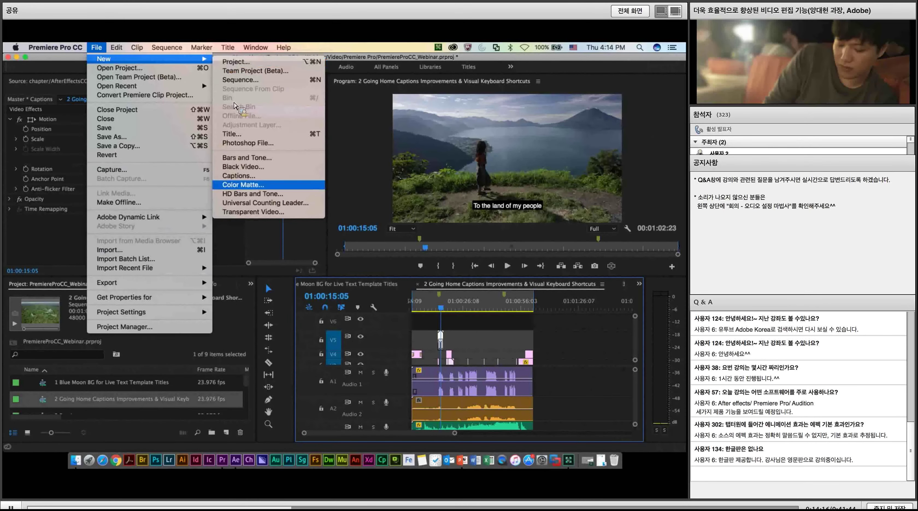
pyautogui.click(241, 178)
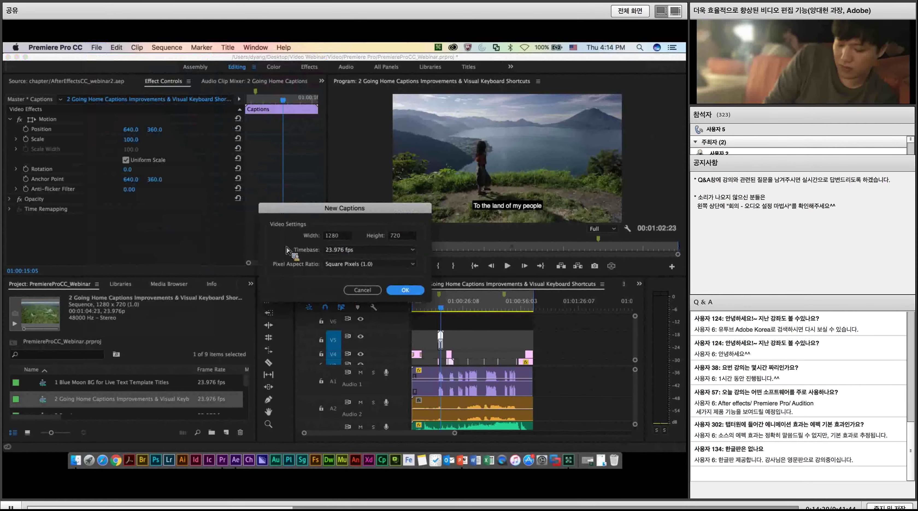
pyautogui.click(362, 291)
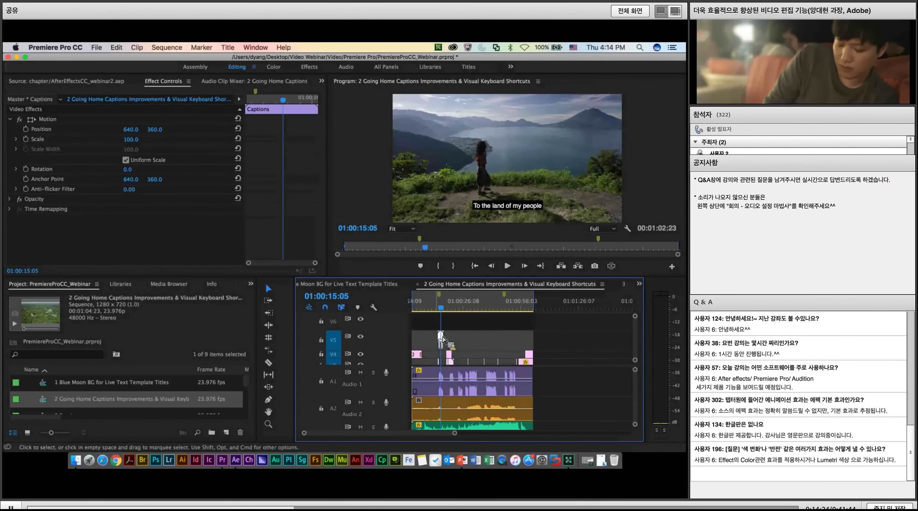
# Review the section after the Captions clip and place the playhead at 01:00:19:22 over the Adobe Mayan Art clip.
pyautogui.press('=')
pyautogui.press('=')
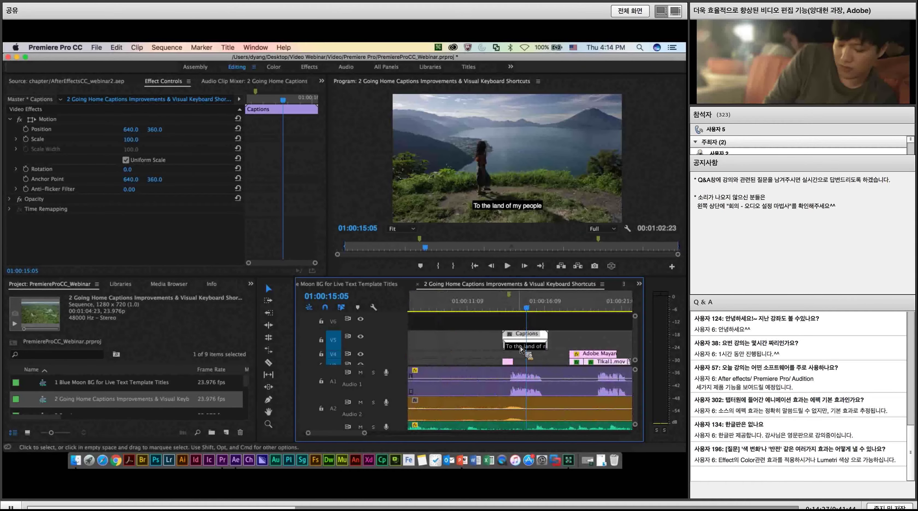
pyautogui.moveTo(526, 309)
pyautogui.mouseDown()
pyautogui.moveTo(512, 309)
pyautogui.moveTo(527, 313)
pyautogui.mouseUp()
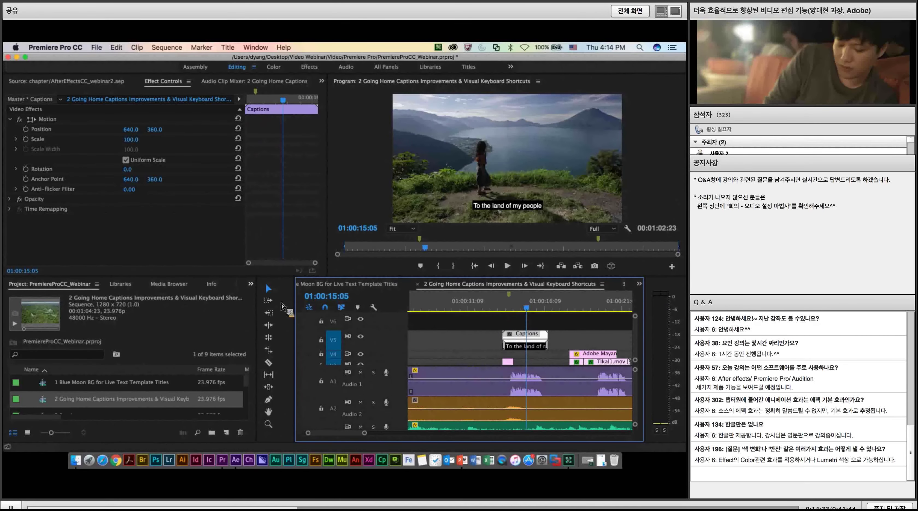
pyautogui.click(597, 309)
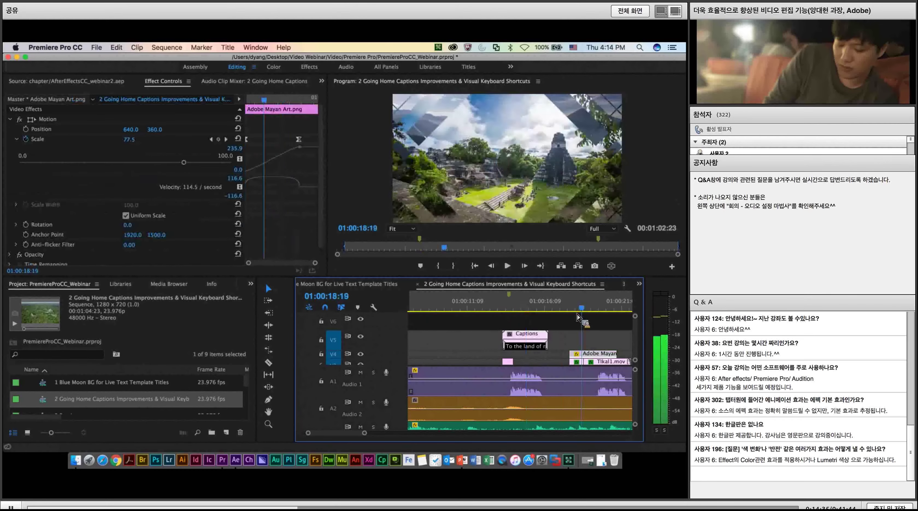
pyautogui.press('Right')
pyautogui.press('Right')
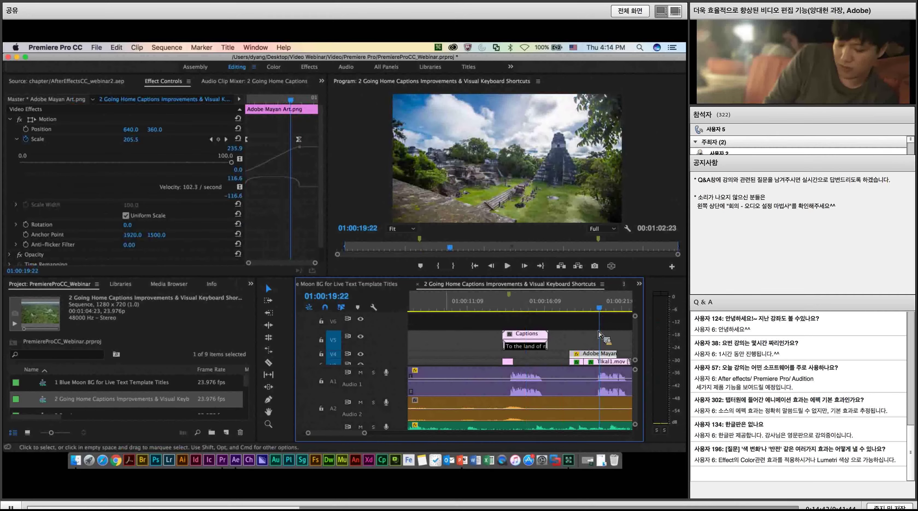
# Add a second caption reading "Premiere Pro & After Effects" to the Captions clip on V5.
pyautogui.click(250, 284)
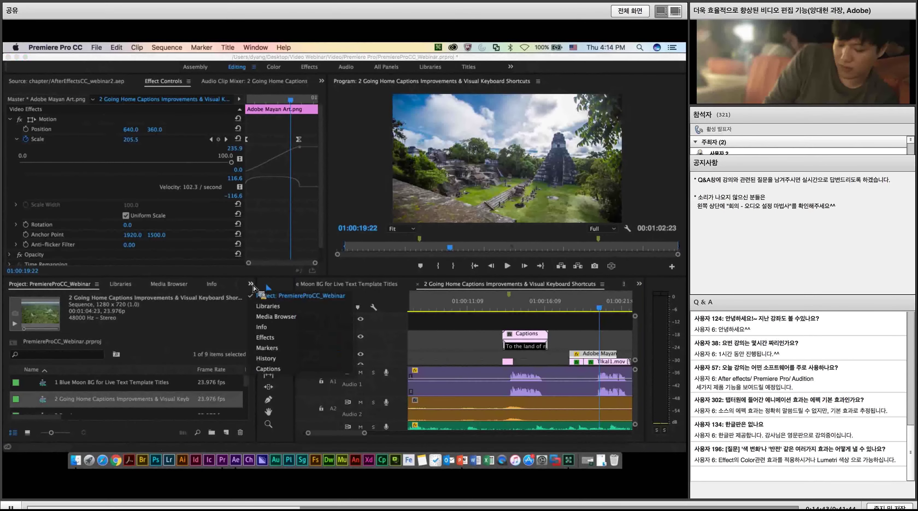
pyautogui.click(268, 369)
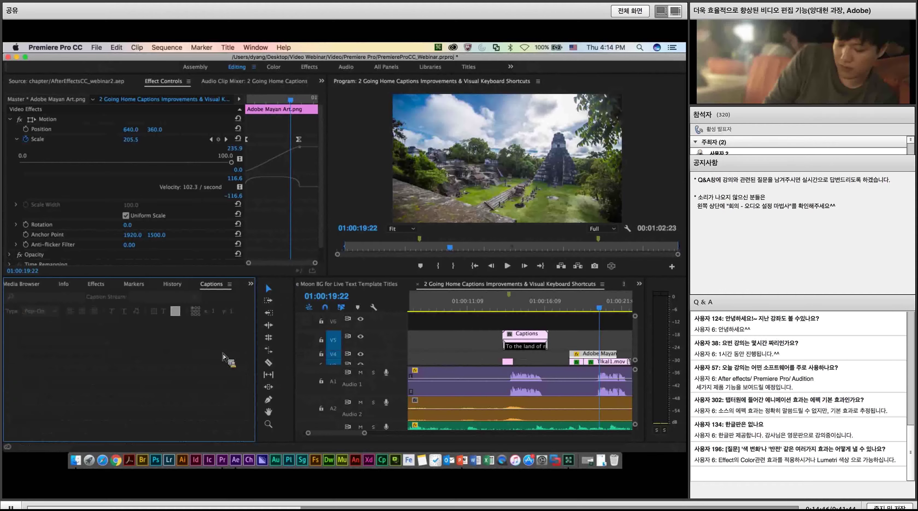
pyautogui.click(526, 344)
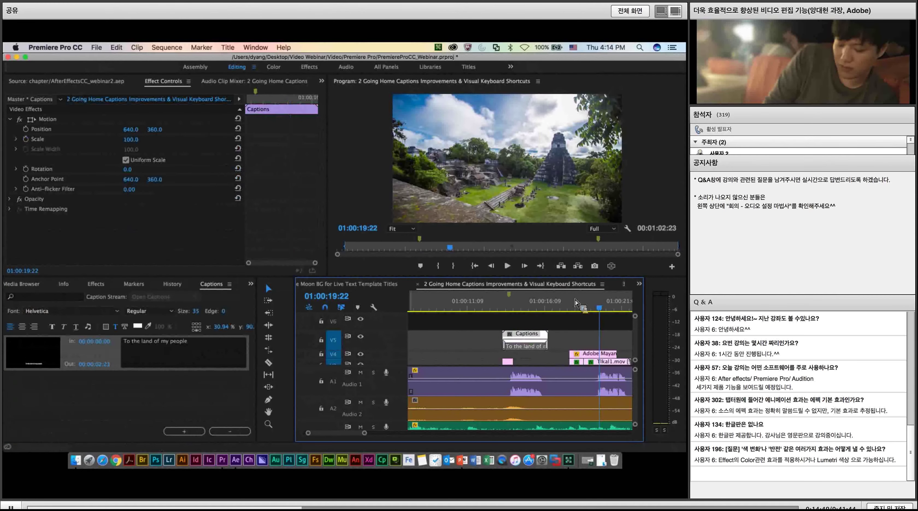
pyautogui.click(187, 432)
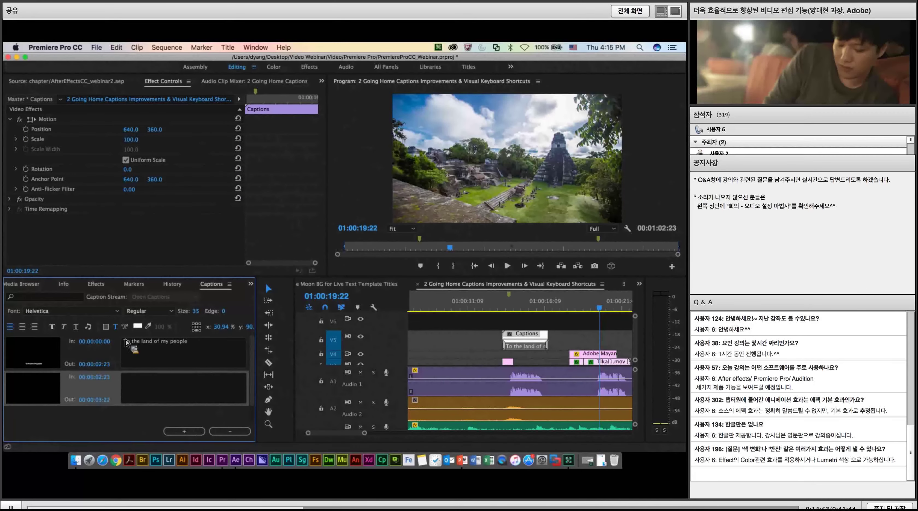
pyautogui.click(151, 390)
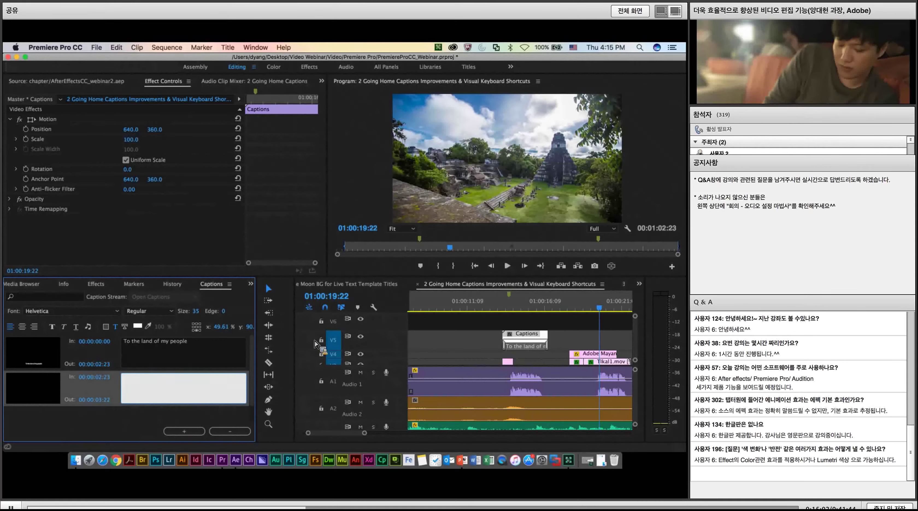
pyautogui.write('Premiere Pro & After Effects')
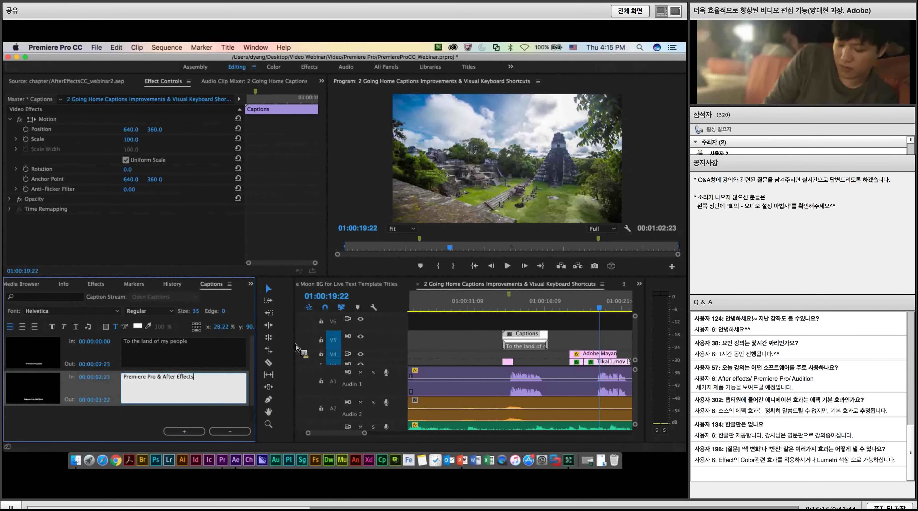
pyautogui.press('Escape')
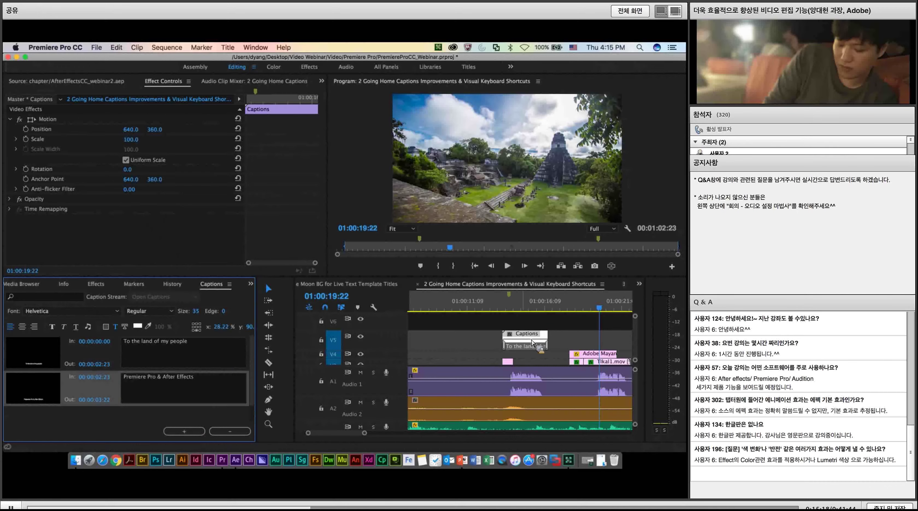
# Lengthen the Captions clip on V5 and retime its second caption to run from 00:00:05:21 to 00:00:08:02.
pyautogui.click(511, 308)
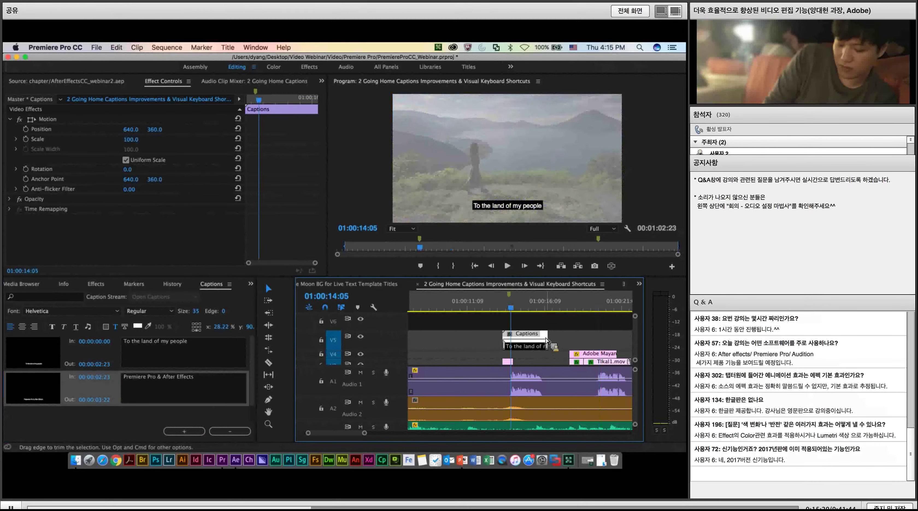
pyautogui.moveTo(548, 345); pyautogui.dragTo(583, 339)
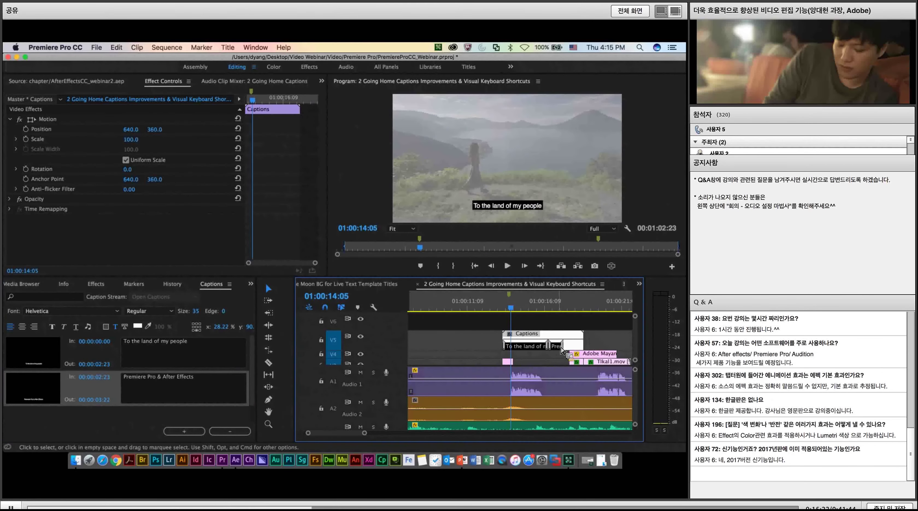
pyautogui.moveTo(583, 340)
pyautogui.mouseDown()
pyautogui.moveTo(595, 341)
pyautogui.moveTo(563, 342)
pyautogui.moveTo(567, 349)
pyautogui.mouseUp()
pyautogui.press('-')
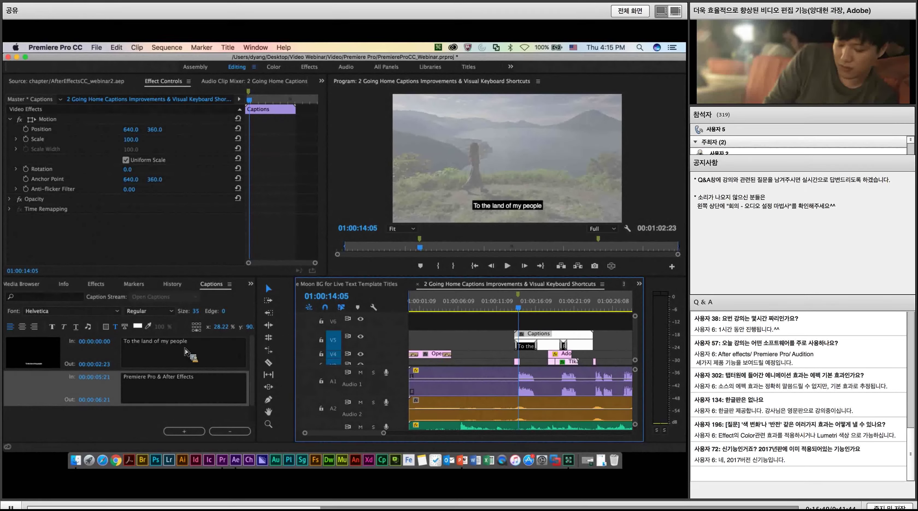
pyautogui.moveTo(158, 353); pyautogui.dragTo(579, 346)
# Play the section under the Captions clip to check both captions, and leave the playhead at 01:00:14:09.
pyautogui.click(515, 309)
pyautogui.press('space')
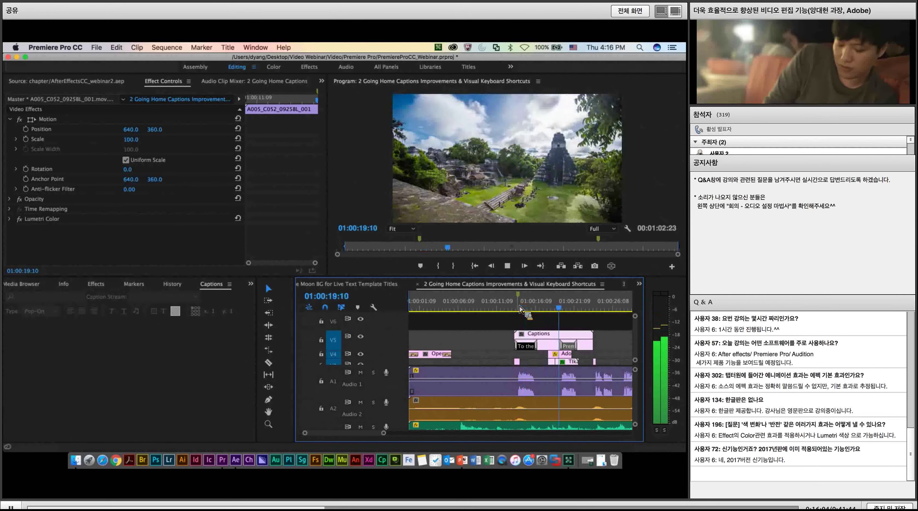
pyautogui.press('space')
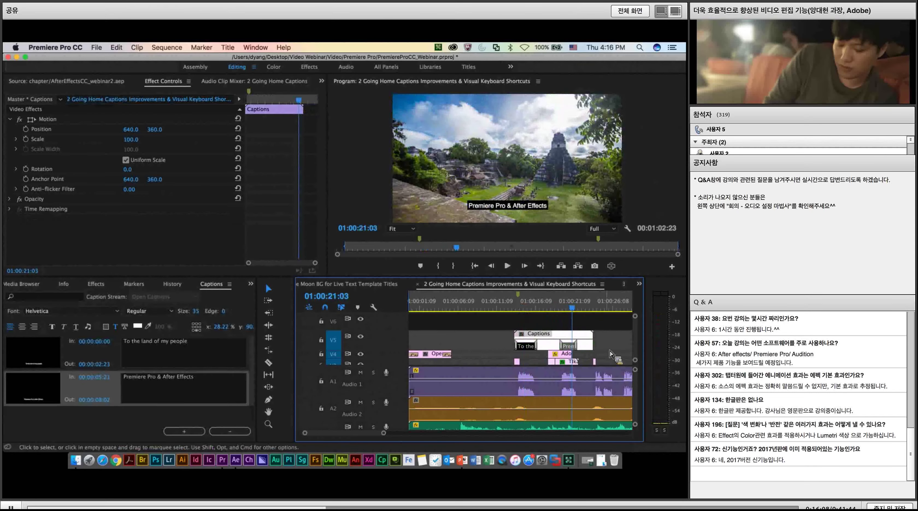
pyautogui.press('-')
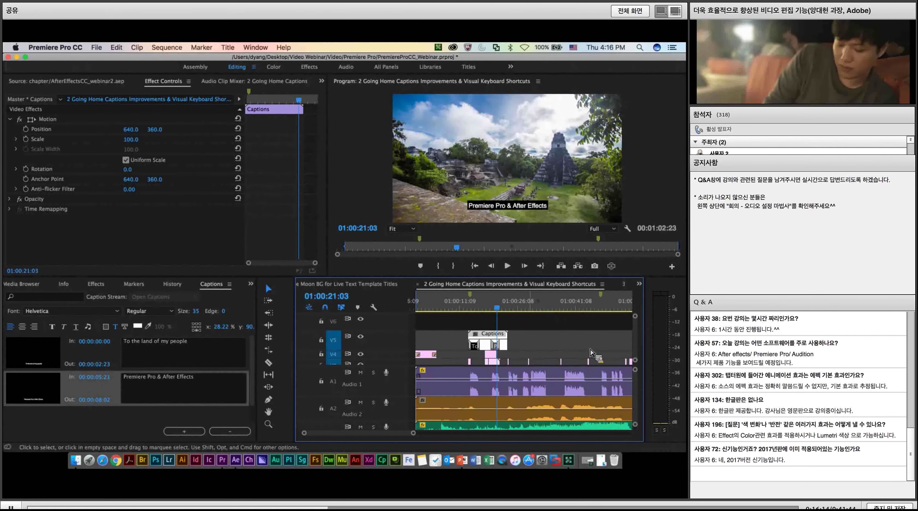
pyautogui.click(487, 309)
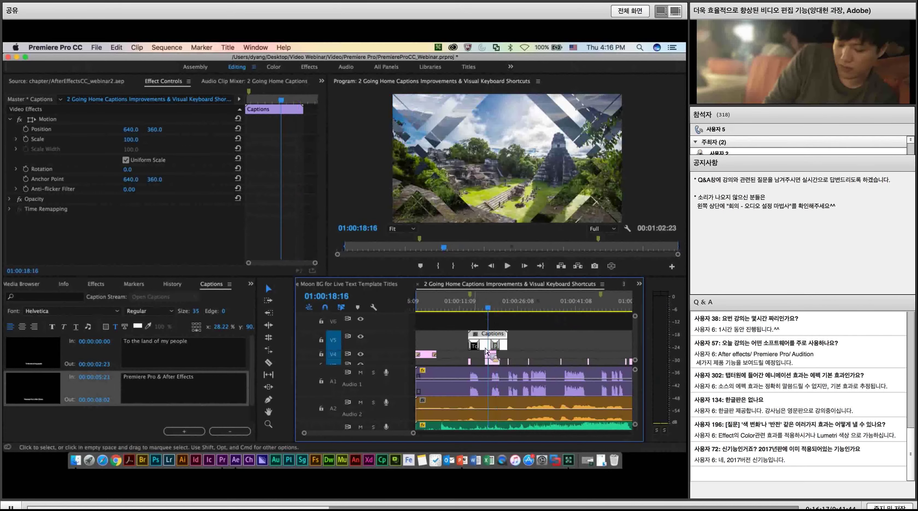
pyautogui.click(473, 310)
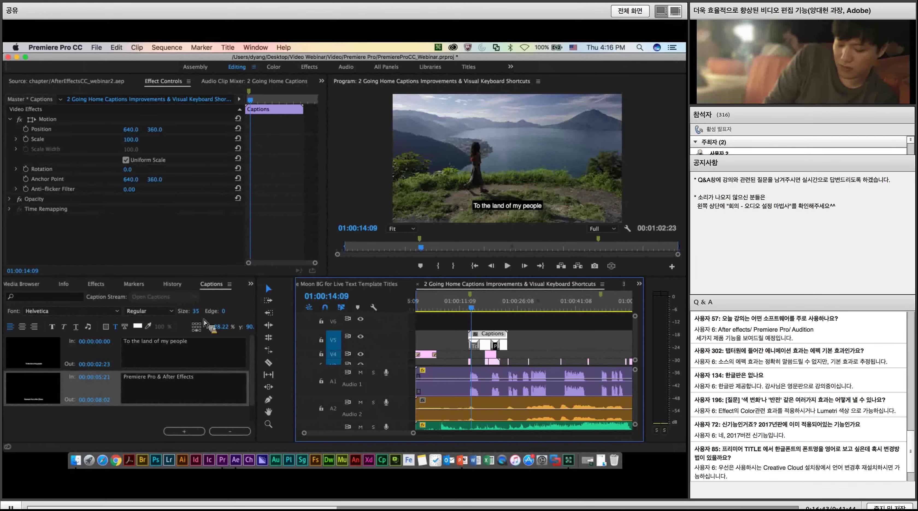
# Set the background colour of the "To the land of my people" caption to blue.
pyautogui.click(153, 348)
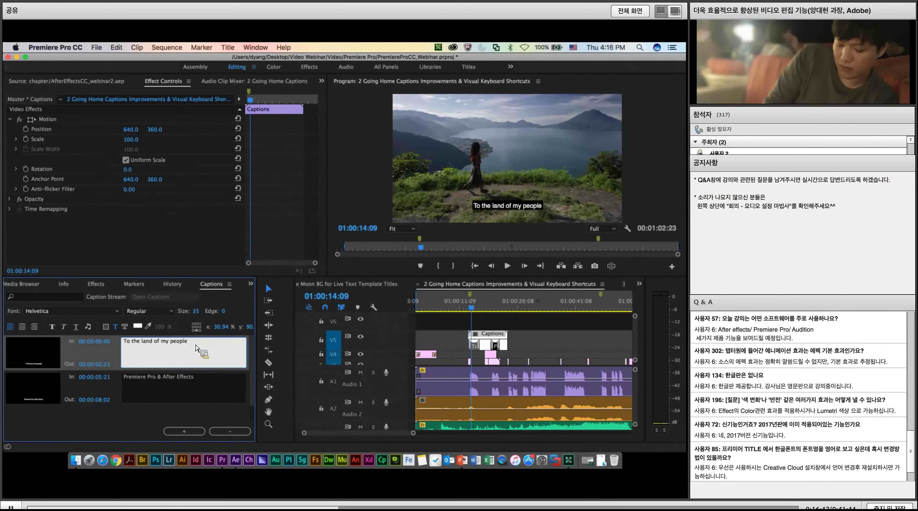
pyautogui.click(106, 327)
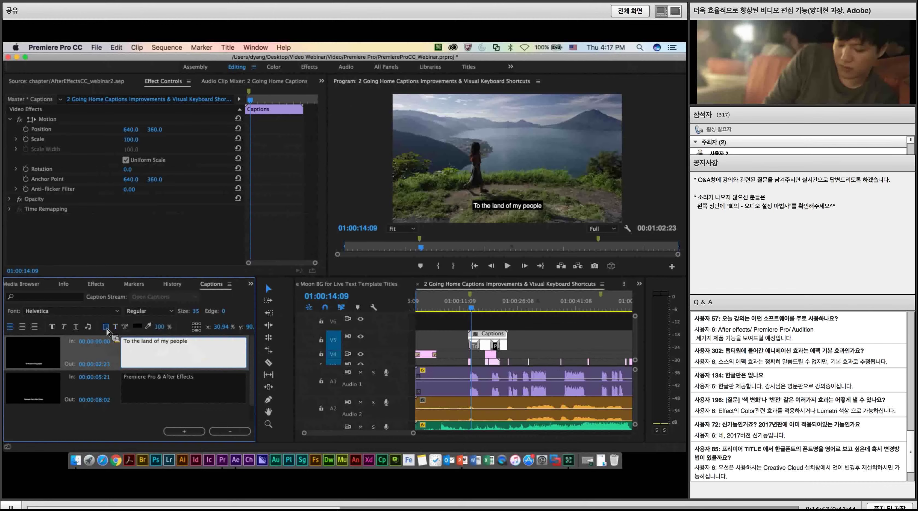
pyautogui.click(138, 326)
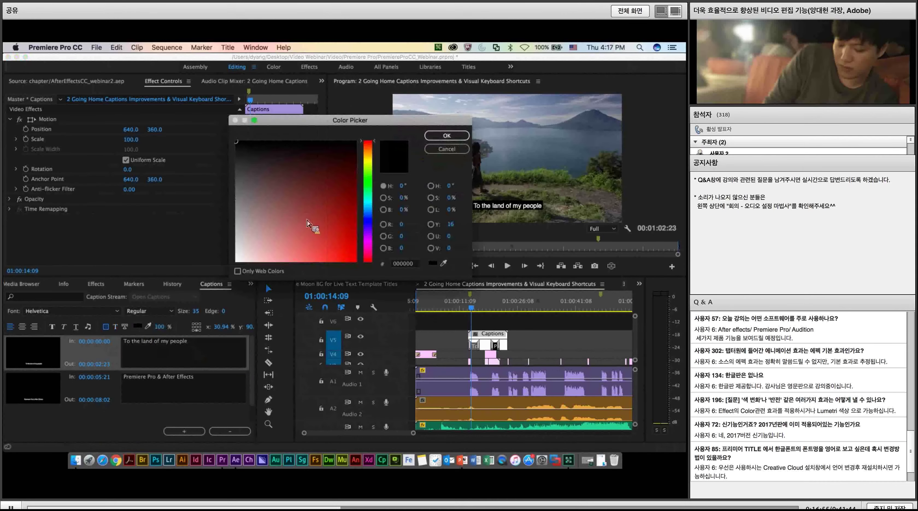
pyautogui.click(367, 215)
pyautogui.click(357, 178)
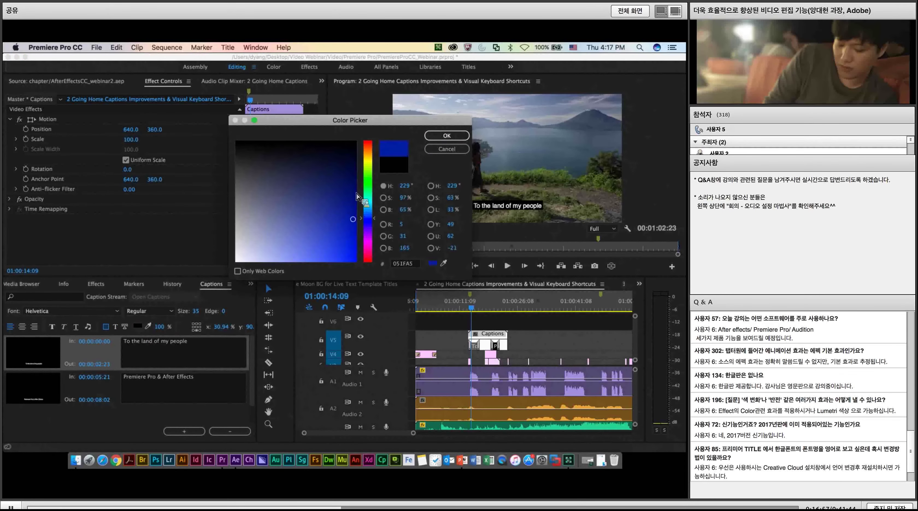
pyautogui.click(445, 136)
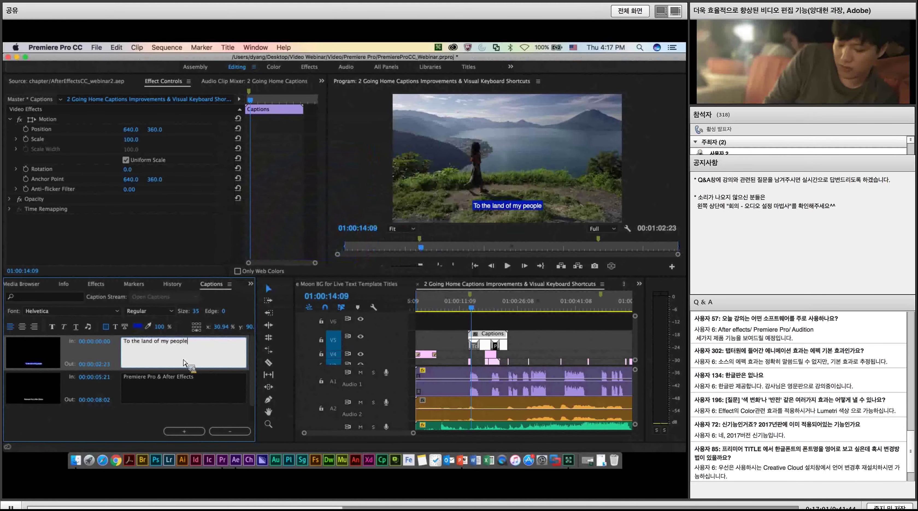
# Set the text colour of the "To the land of my people" caption to yellow.
pyautogui.click(115, 330)
pyautogui.click(139, 326)
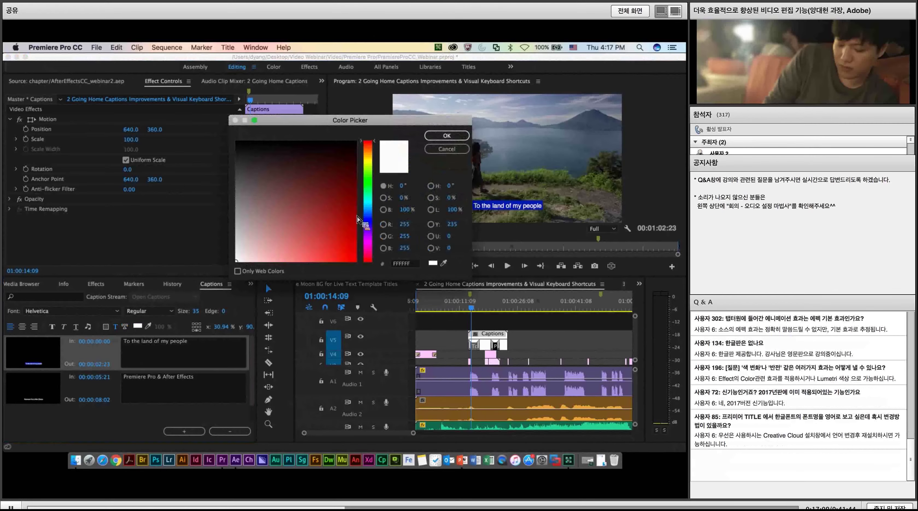
pyautogui.click(368, 166)
pyautogui.click(447, 135)
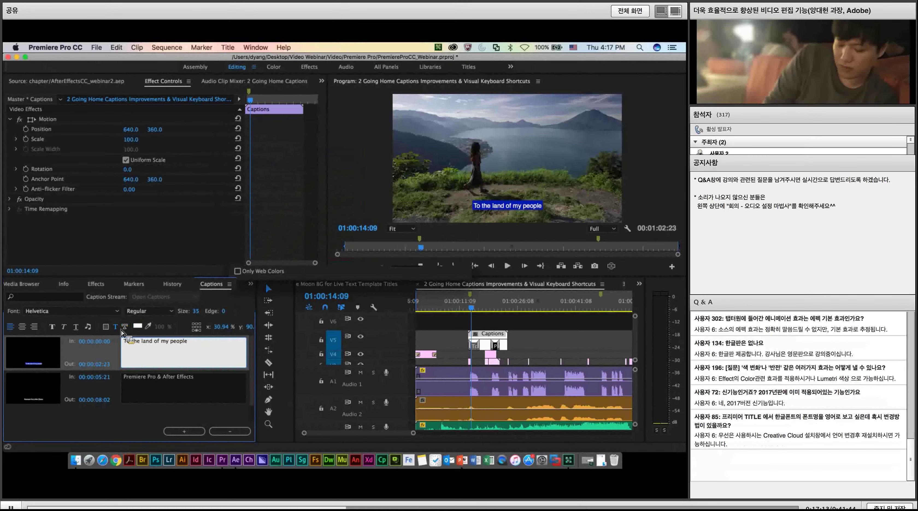
pyautogui.press('super+a')
pyautogui.click(137, 327)
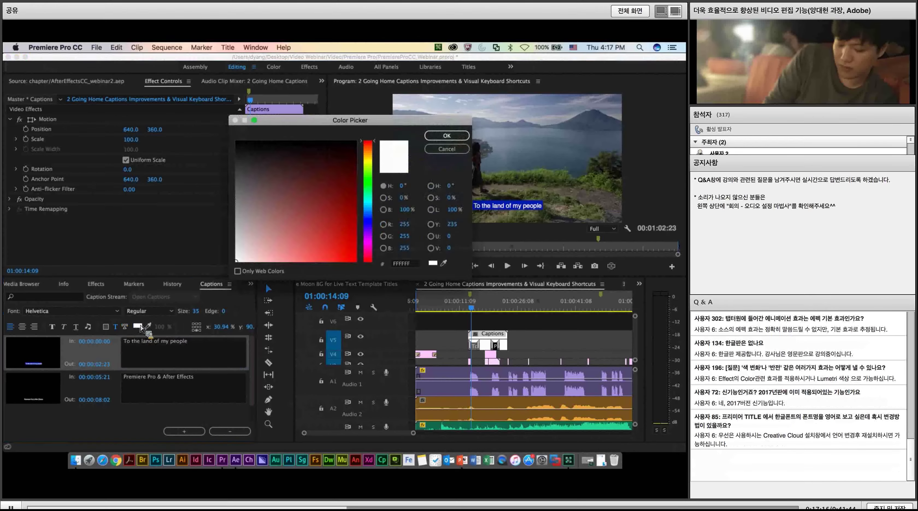
pyautogui.click(367, 165)
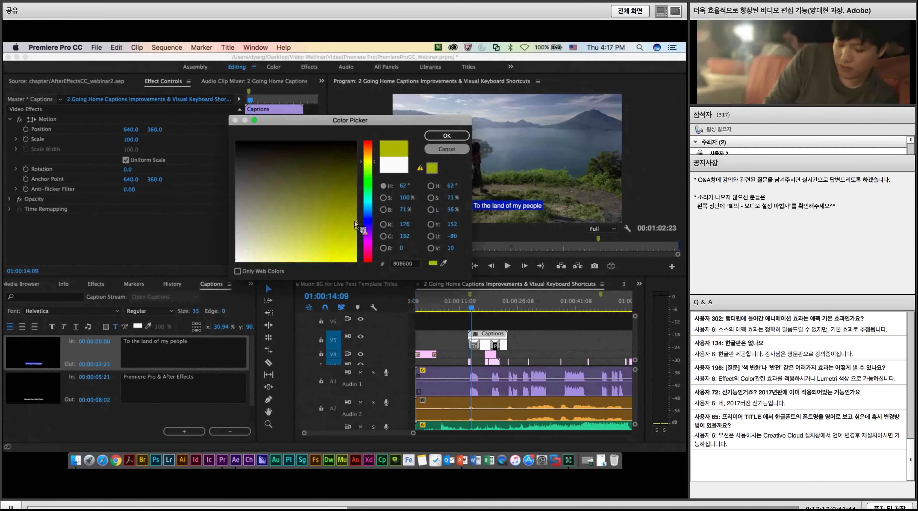
pyautogui.click(450, 136)
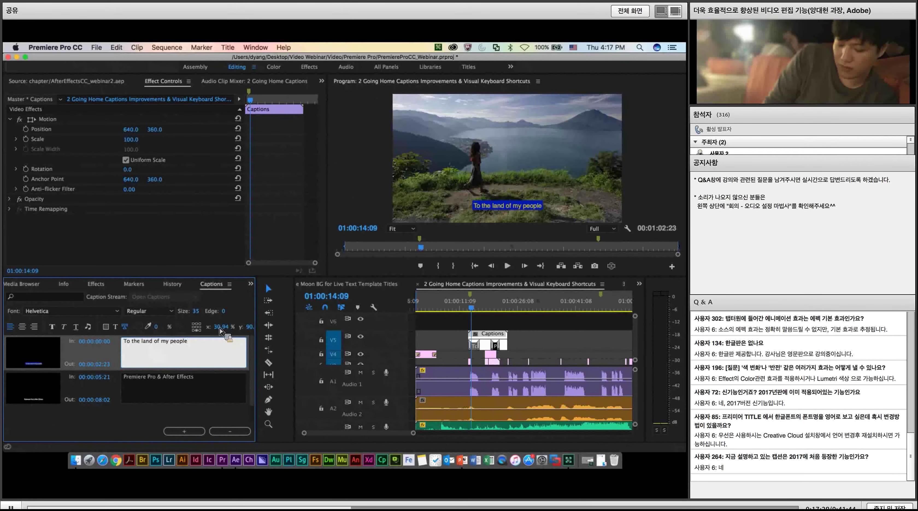
# Try the first caption at the top-centre and bottom-right positions of the video frame, and return it to bottom centre.
pyautogui.click(196, 326)
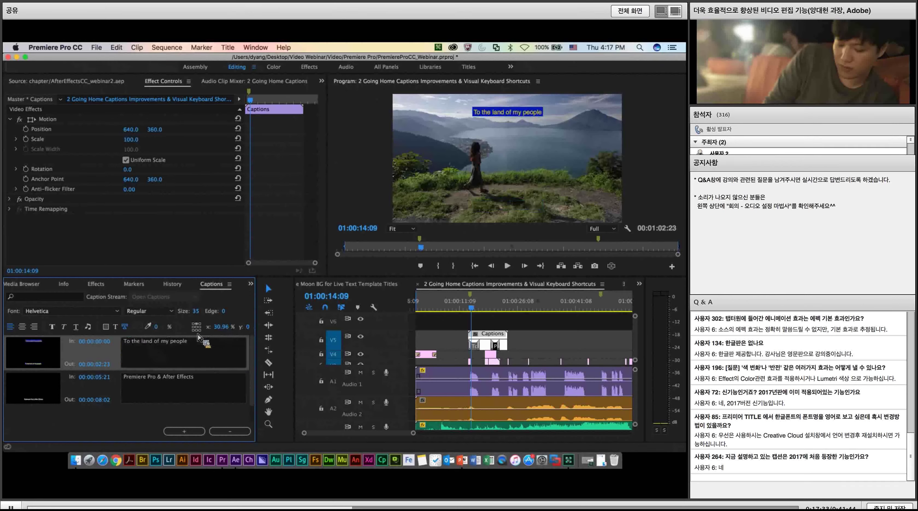
pyautogui.click(200, 335)
pyautogui.click(199, 331)
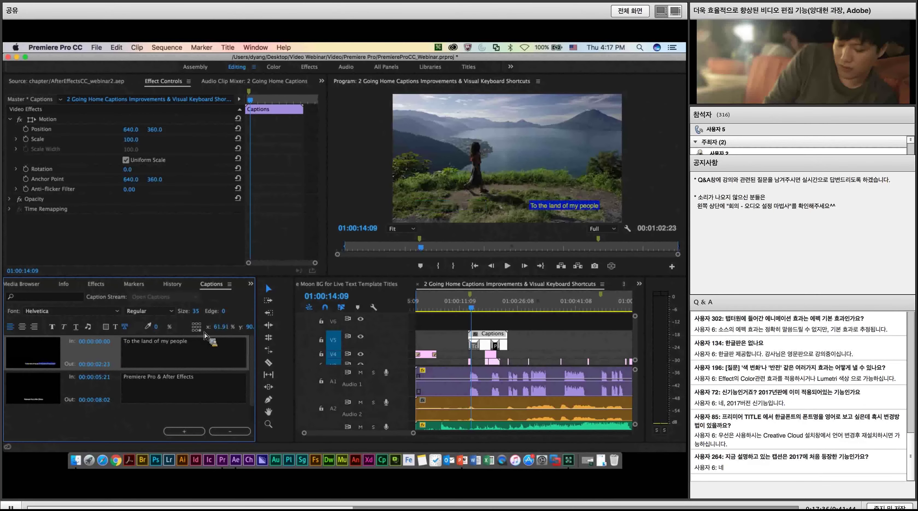
pyautogui.click(197, 330)
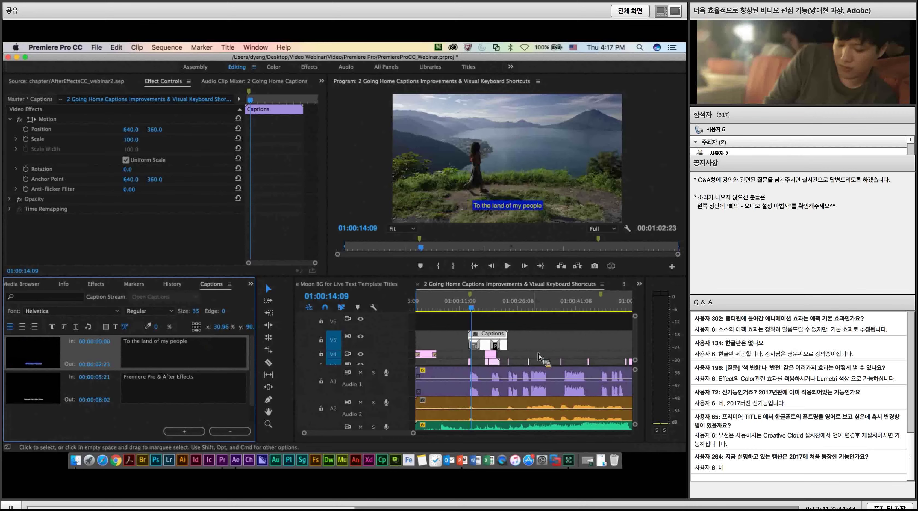
# Place the playhead at 01:00:15:17 in the first caption and open the media export settings for the sequence.
pyautogui.click(470, 308)
pyautogui.moveTo(470, 307)
pyautogui.mouseDown()
pyautogui.moveTo(451, 309)
pyautogui.moveTo(476, 315)
pyautogui.mouseUp()
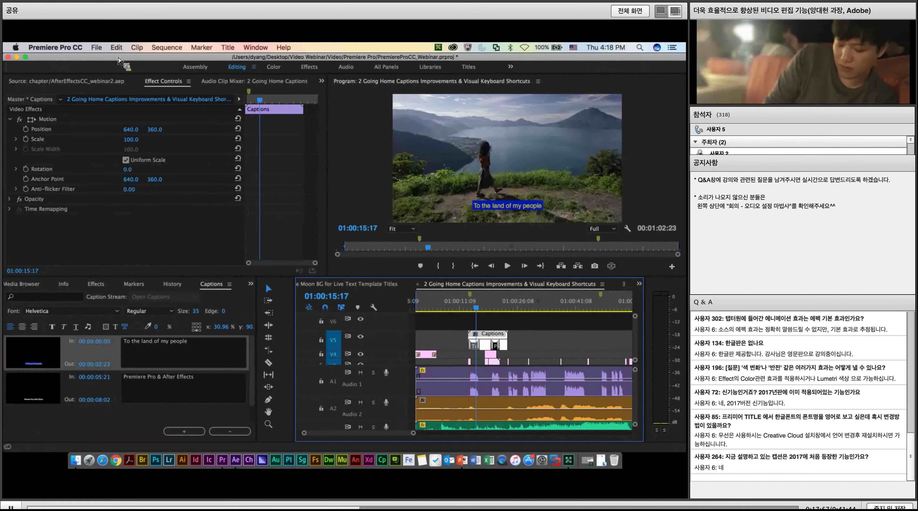
pyautogui.click(96, 47)
pyautogui.moveTo(127, 283)
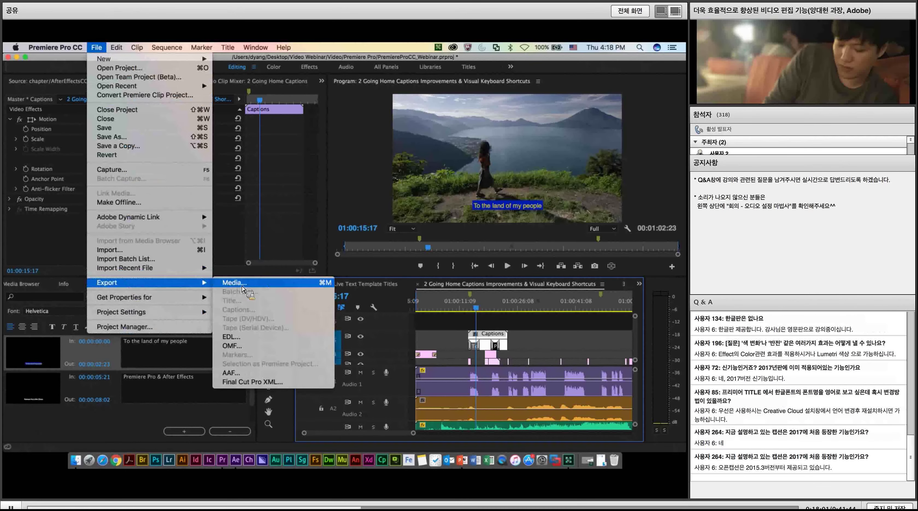
pyautogui.click(236, 283)
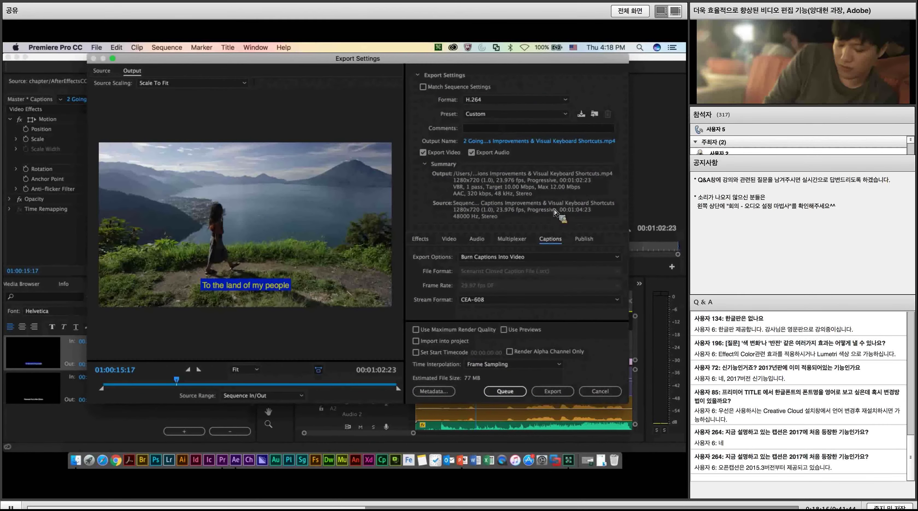
# Keep Burn Captions Into Video, set the caption stream format to Open Captions, and cancel the export.
pyautogui.click(559, 257)
pyautogui.click(527, 265)
pyautogui.click(519, 257)
pyautogui.click(517, 273)
pyautogui.click(494, 298)
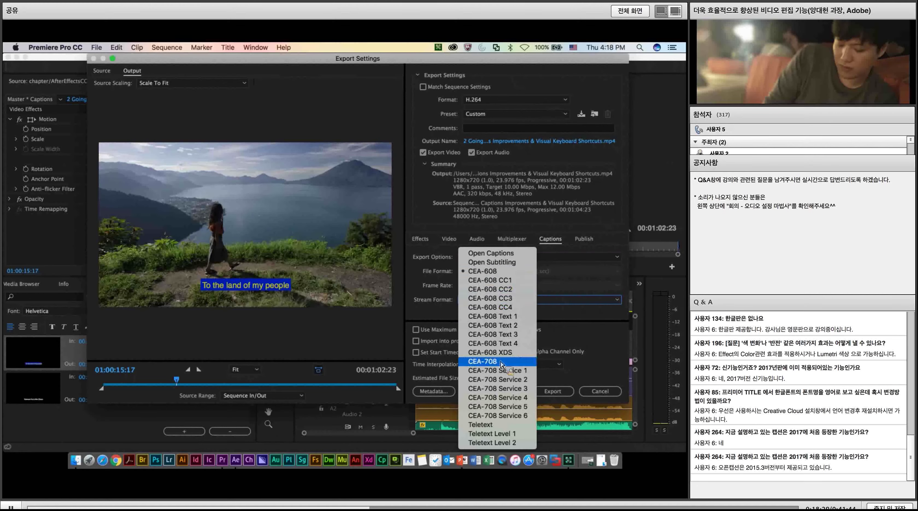
pyautogui.click(502, 255)
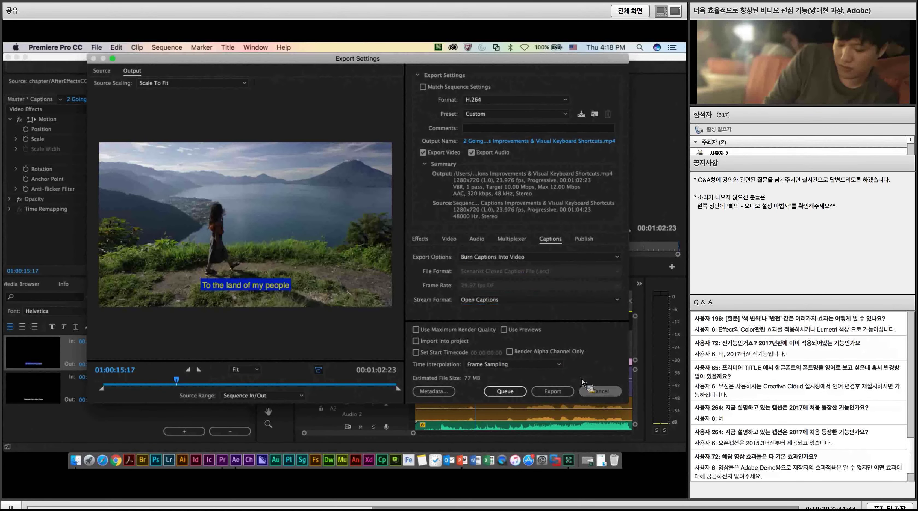
pyautogui.click(599, 391)
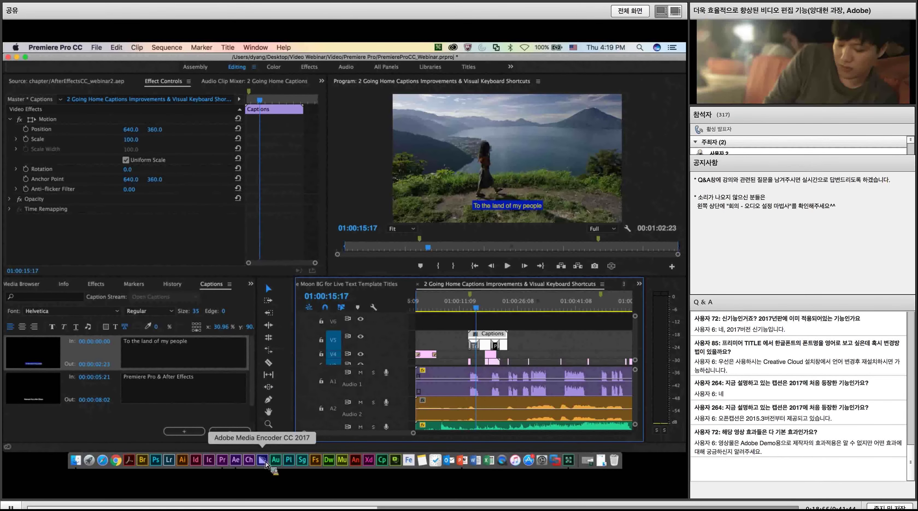
# Switch to Adobe Media Encoder CC and enlarge its window to fill the screen.
pyautogui.click(266, 462)
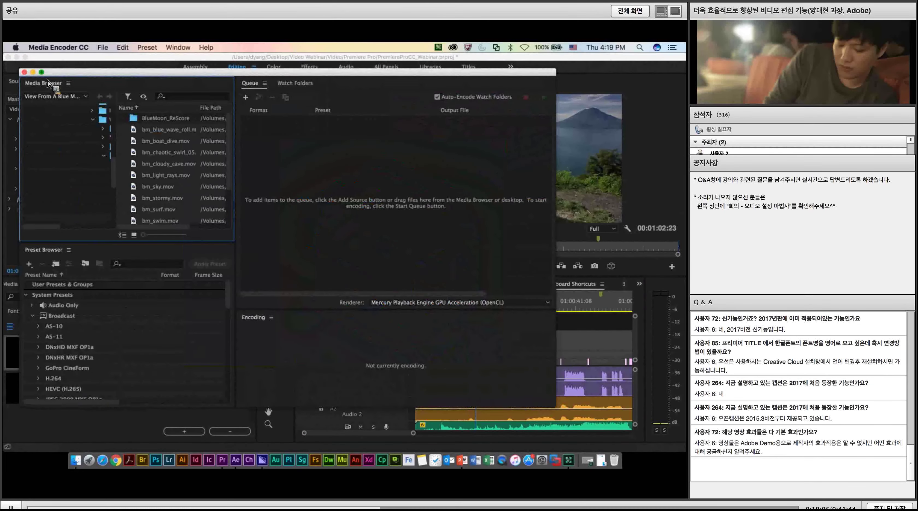
pyautogui.click(41, 73)
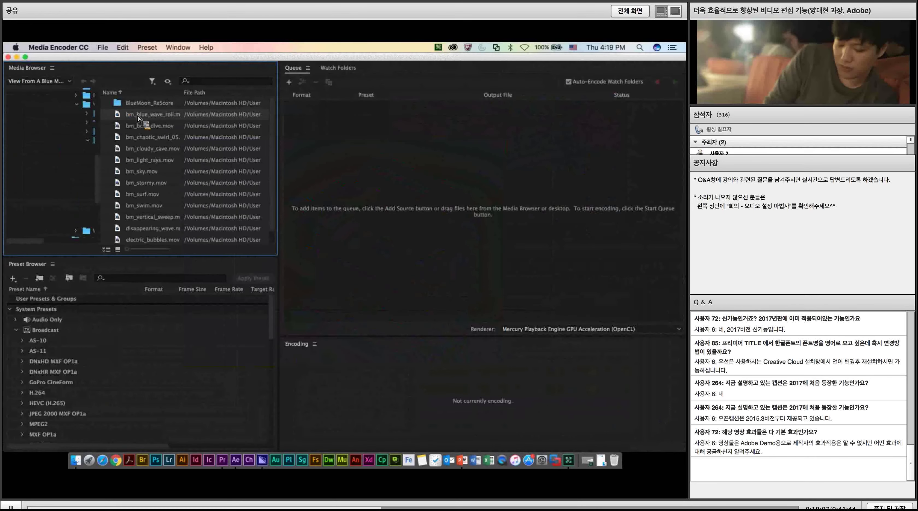
# Try queuing all the clips of the View From A Blue Moon folder as separate items, and clear the queue.
pyautogui.moveTo(133, 118); pyautogui.dragTo(351, 247)
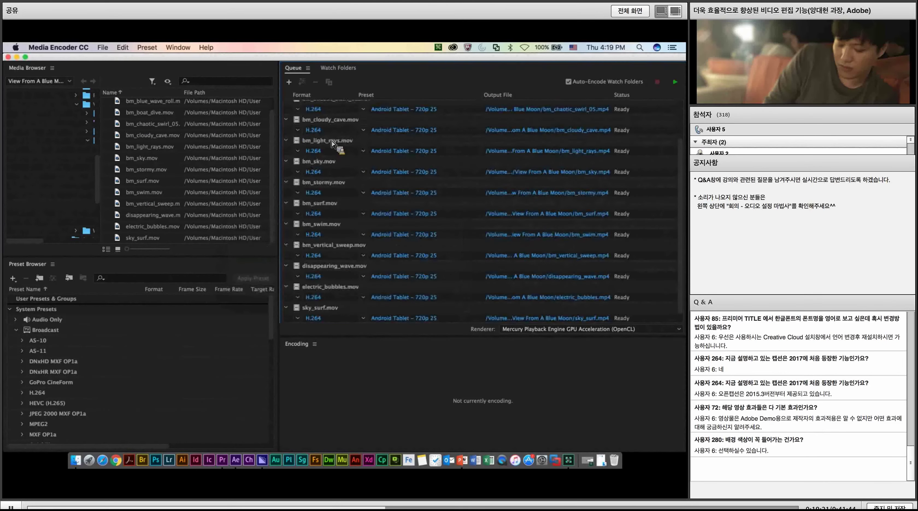
pyautogui.scroll(2, 337, 139)
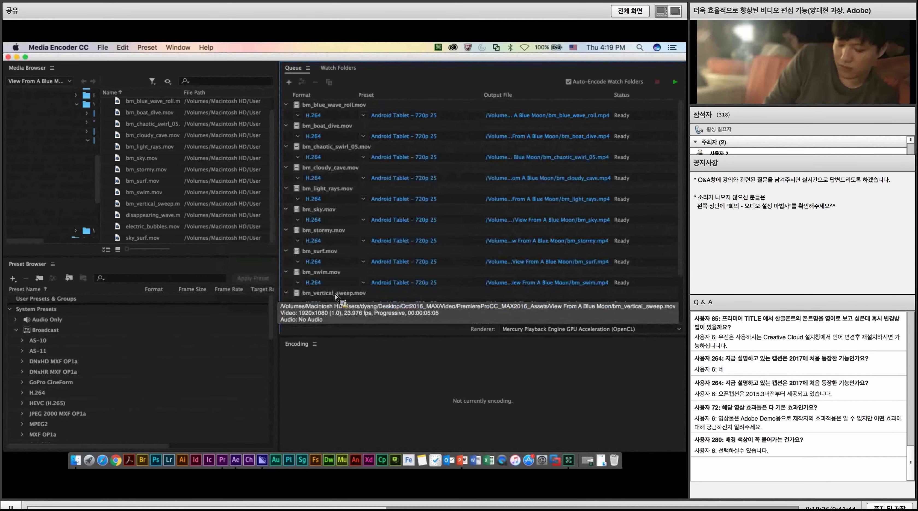
pyautogui.press('super+a')
pyautogui.press('Delete')
# Add all the clips of the View From A Blue Moon folder to the queue as one stitched clip.
pyautogui.scroll(1, 156, 140)
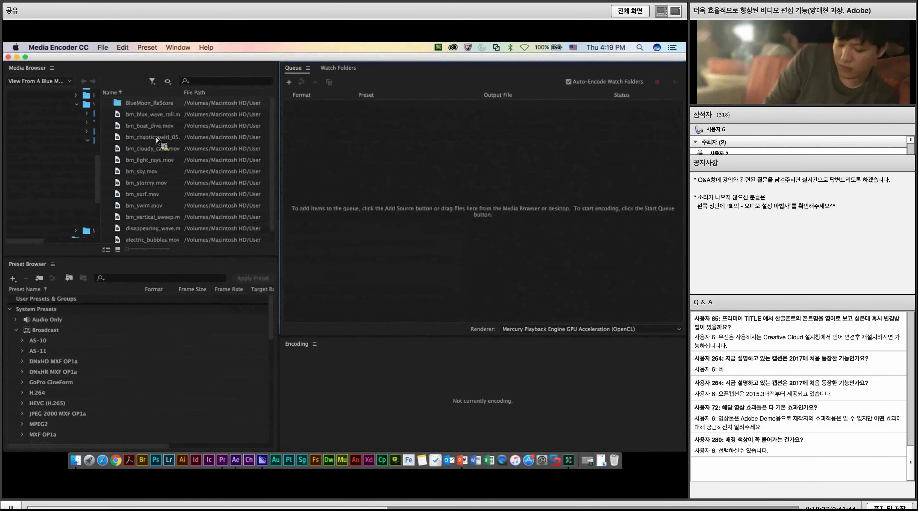
pyautogui.scroll(-1, 151, 178)
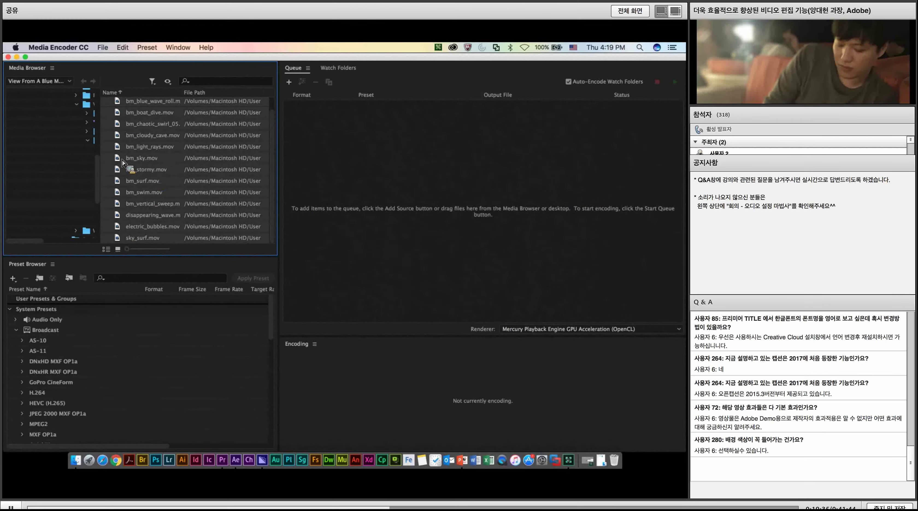
pyautogui.moveTo(121, 163); pyautogui.dragTo(526, 314)
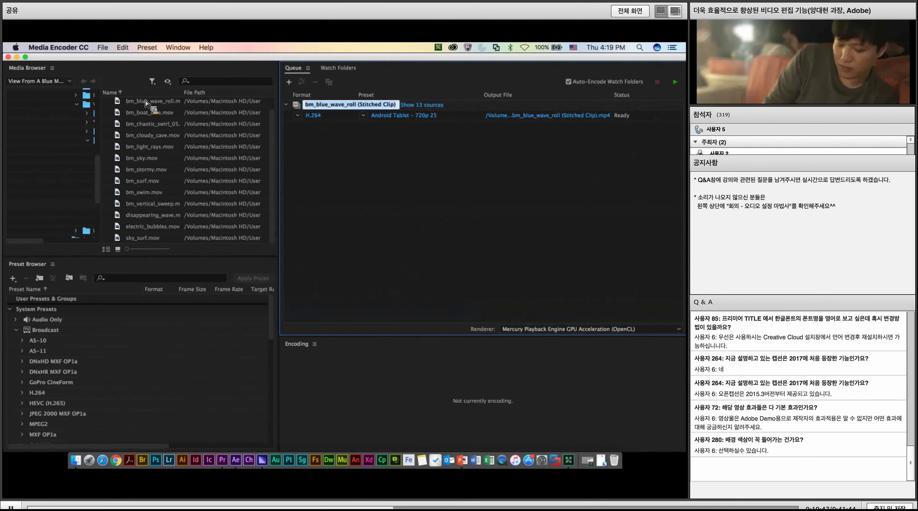
pyautogui.moveTo(146, 104); pyautogui.dragTo(367, 121)
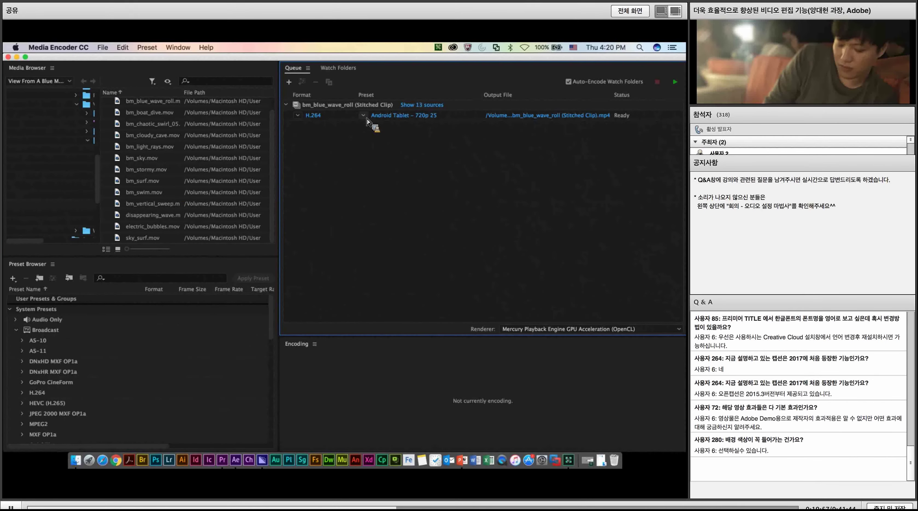
pyautogui.moveTo(367, 121); pyautogui.dragTo(674, 86)
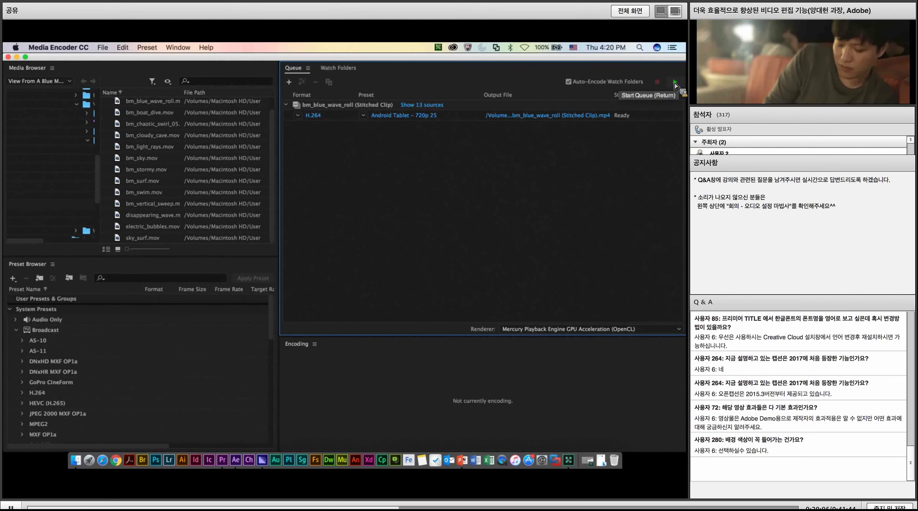
pyautogui.moveTo(674, 82); pyautogui.dragTo(10, 64)
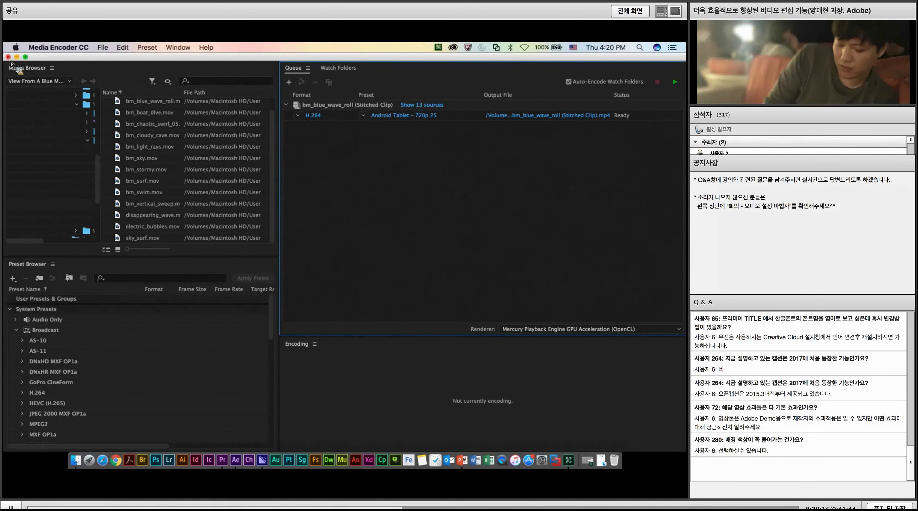
pyautogui.moveTo(9, 62); pyautogui.dragTo(16, 59)
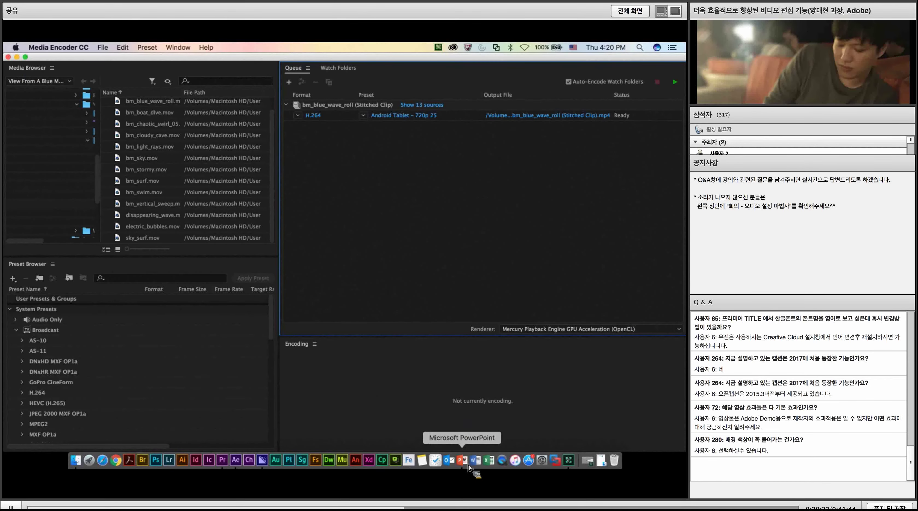
# Switch to the PowerPoint presentation and advance from the Demo slide to the Dynamic Link slide.
pyautogui.click(468, 465)
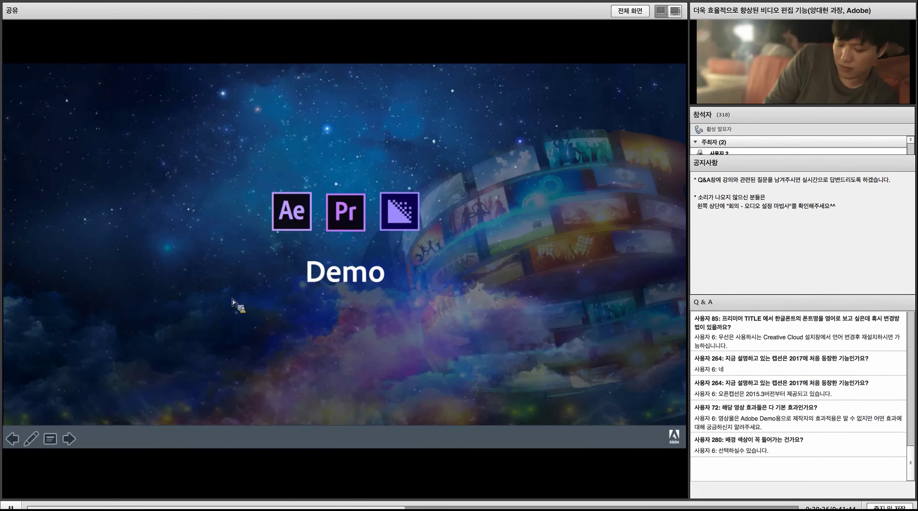
pyautogui.press('Right')
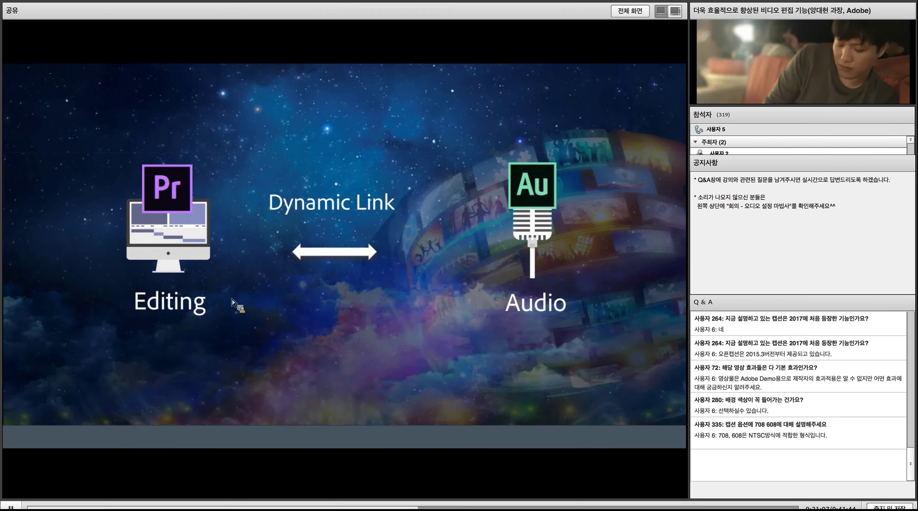
pyautogui.moveTo(232, 302)
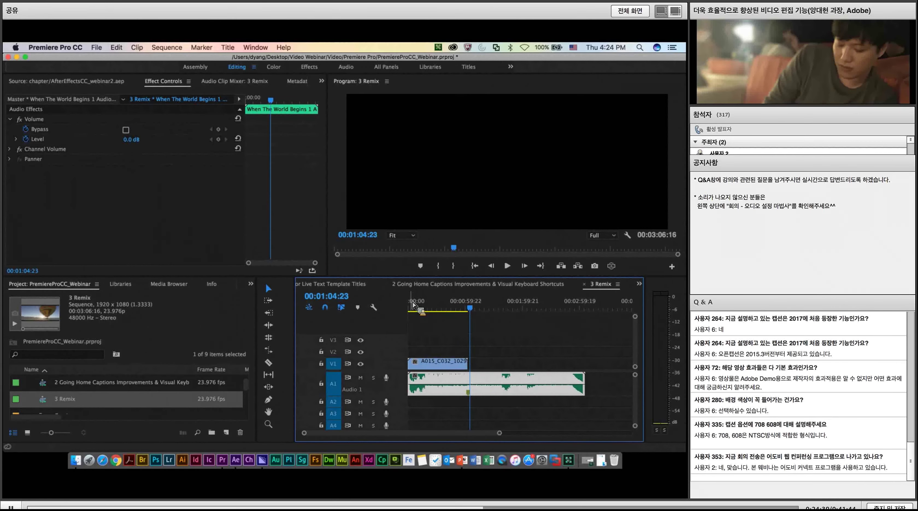
# Play the 3 Remix sequence past the end of its video clip and return the playhead to 00:00:30:11.
pyautogui.press('XF86AudioMute')
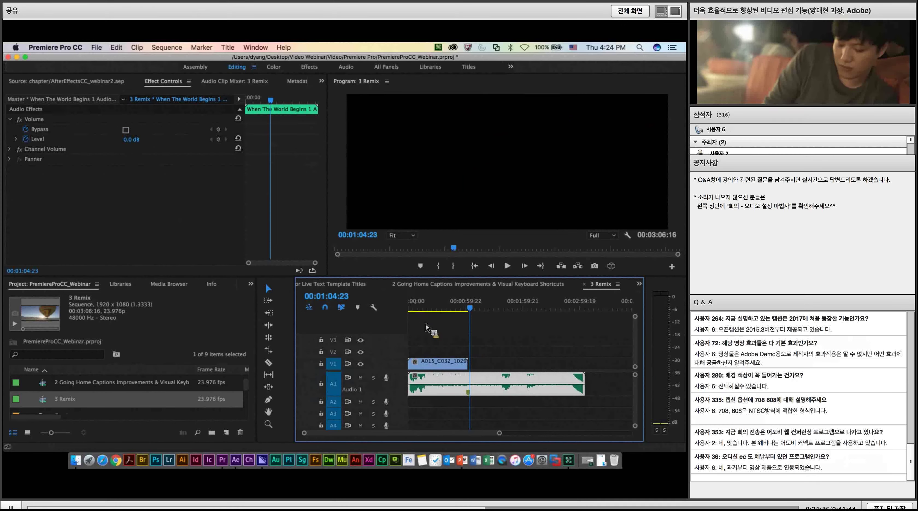
pyautogui.press('space')
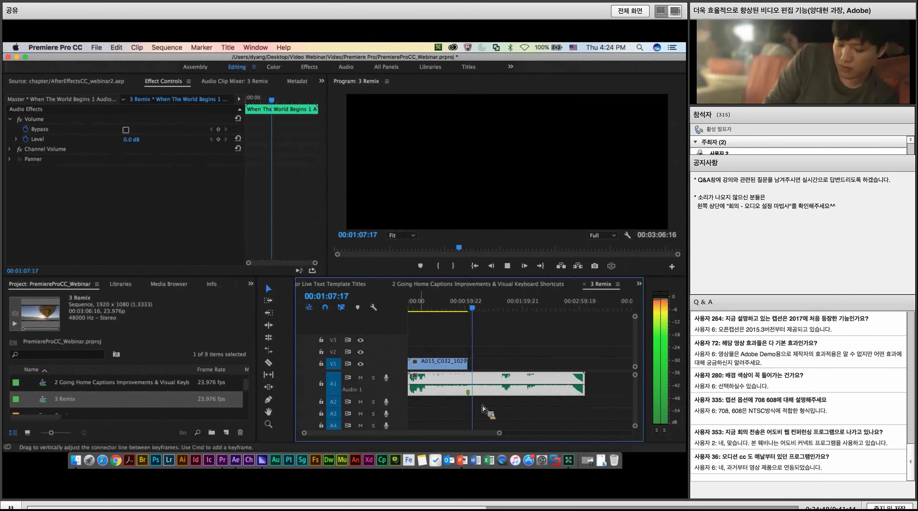
pyautogui.click(468, 308)
pyautogui.moveTo(477, 308); pyautogui.dragTo(436, 307)
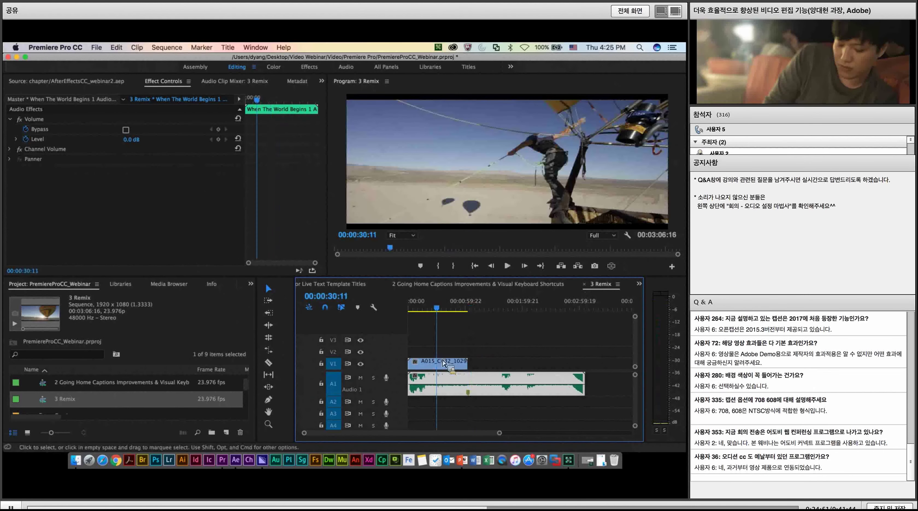
pyautogui.click(268, 363)
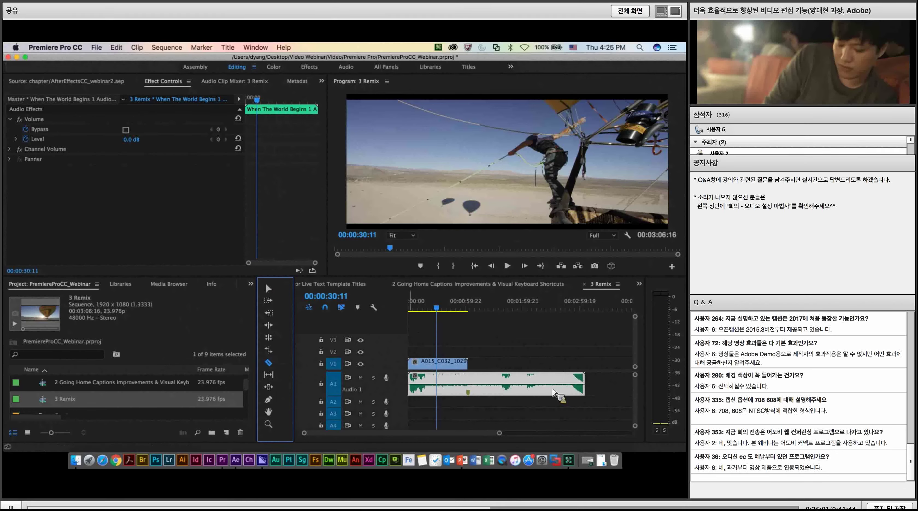
pyautogui.press('v')
pyautogui.click(449, 339)
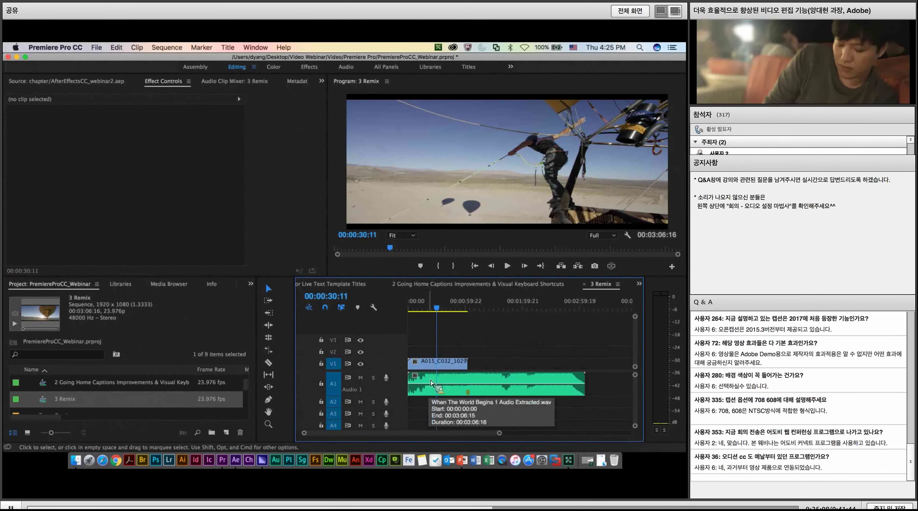
# Examine the Edit Clip In Adobe Audition option for the audio clip on track A1.
pyautogui.click(431, 383)
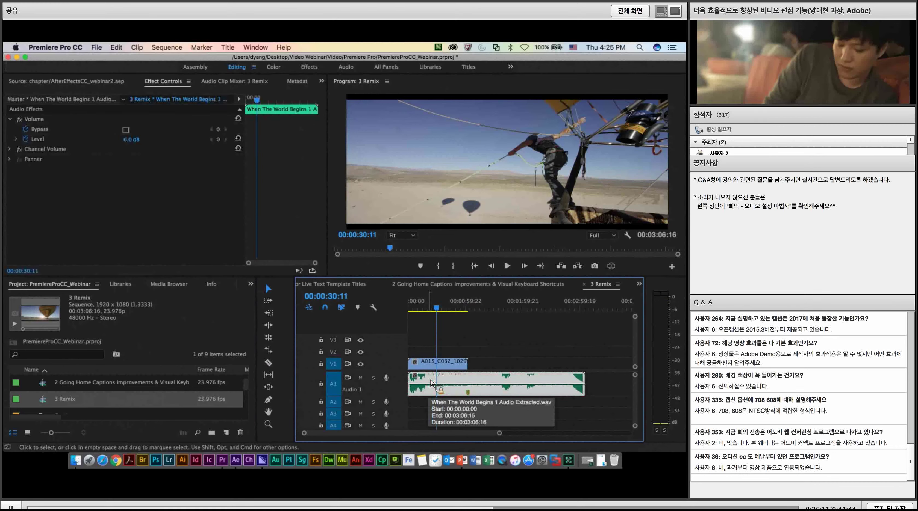
pyautogui.rightClick(431, 383)
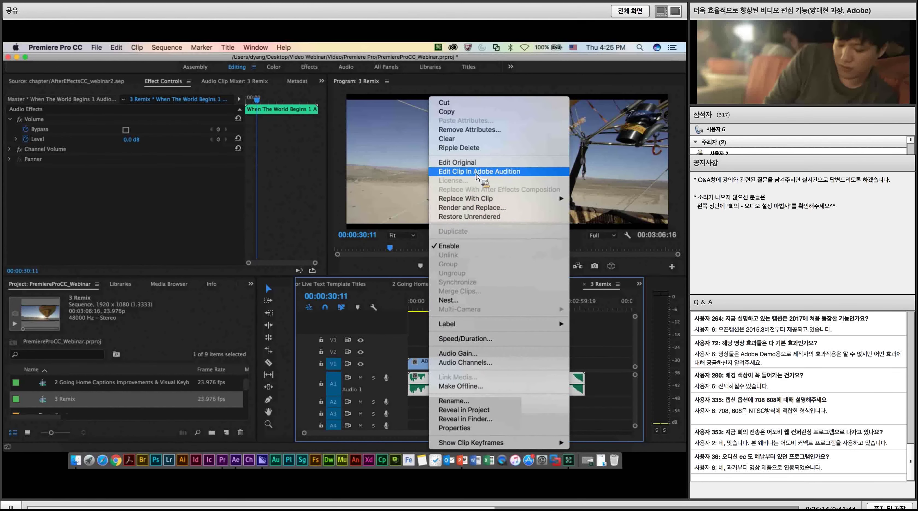
pyautogui.click(477, 172)
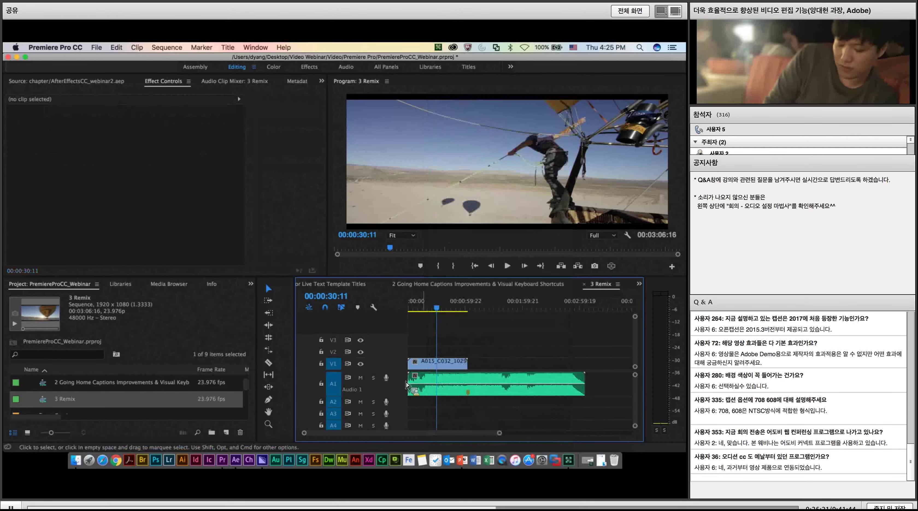
# Send the entire 3 Remix sequence to Adobe Audition with video through Dynamic Link, overwriting the existing directory.
pyautogui.click(426, 366)
pyautogui.click(426, 375)
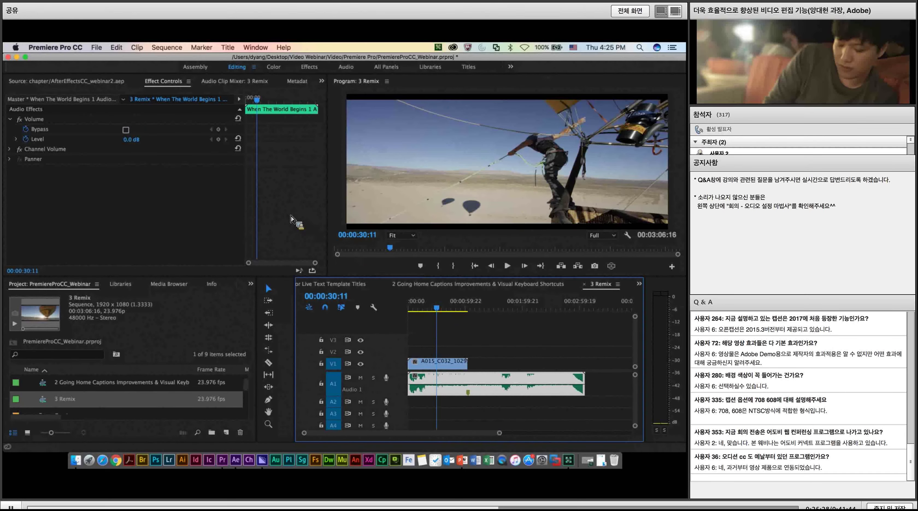
pyautogui.click(118, 47)
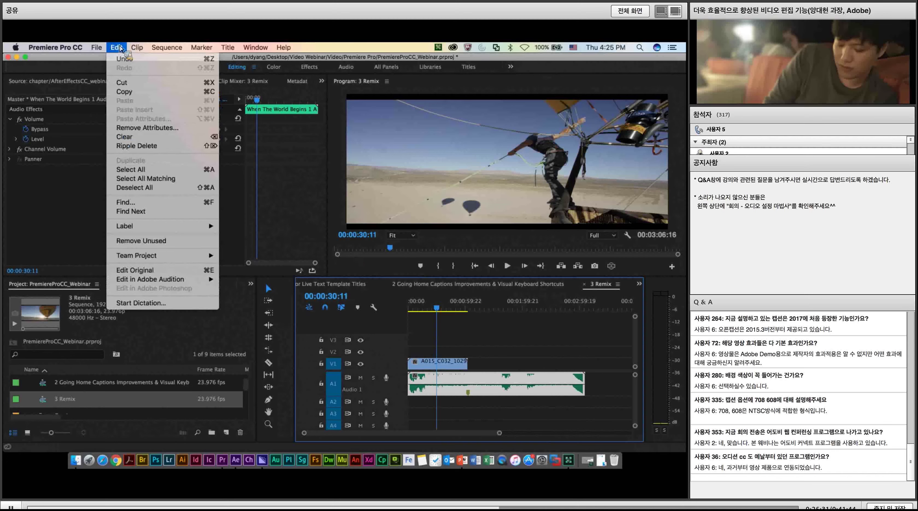
pyautogui.moveTo(178, 281)
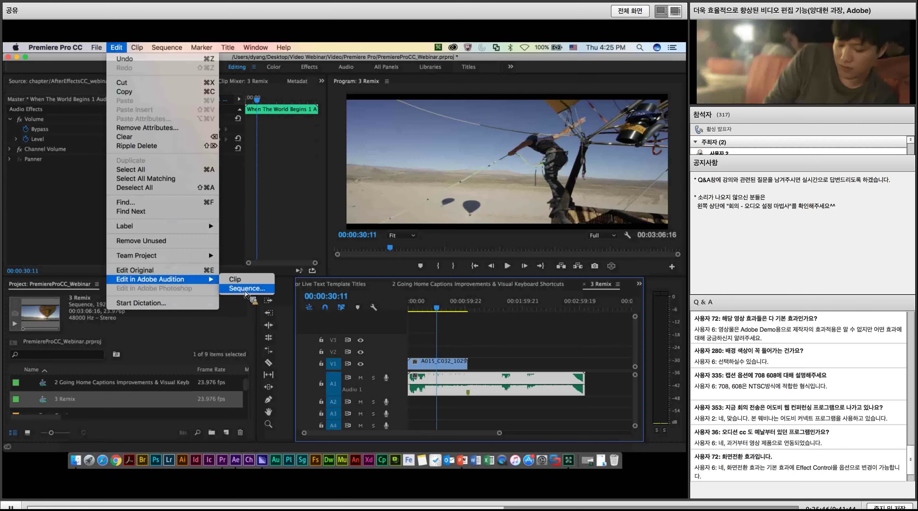
pyautogui.click(246, 289)
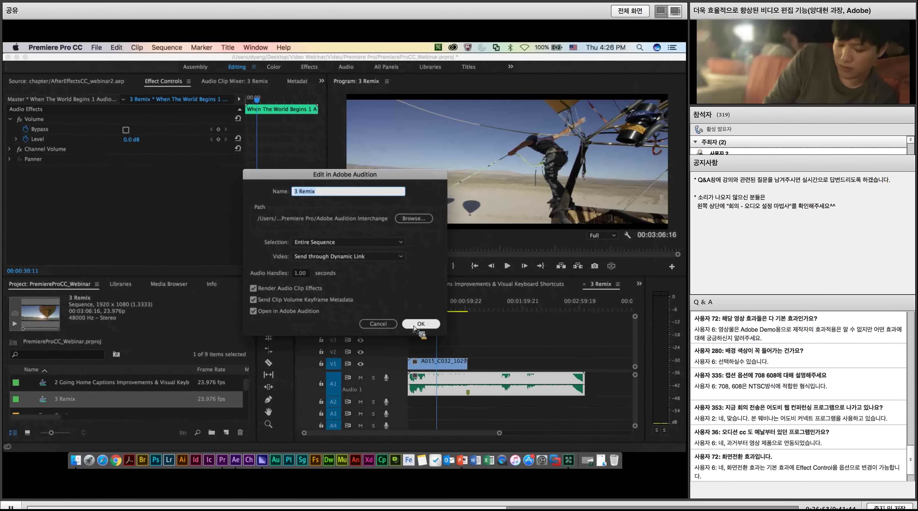
pyautogui.click(421, 325)
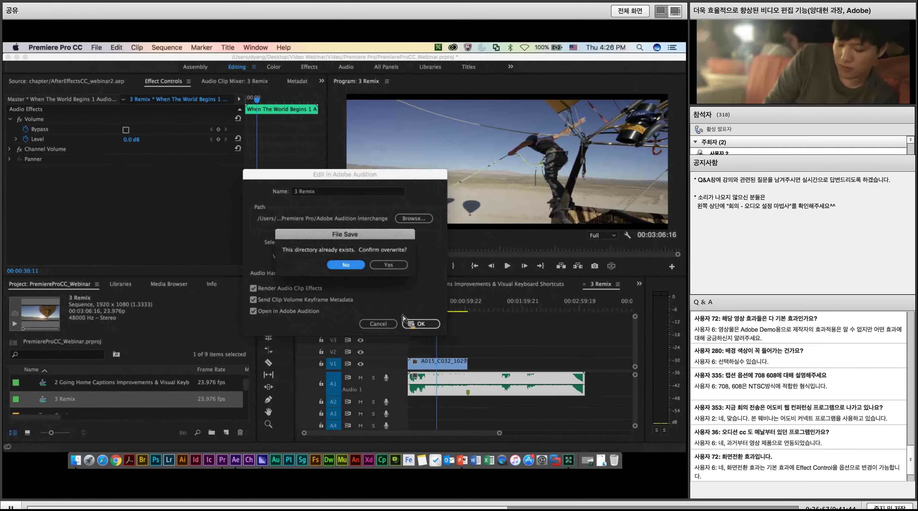
pyautogui.click(372, 266)
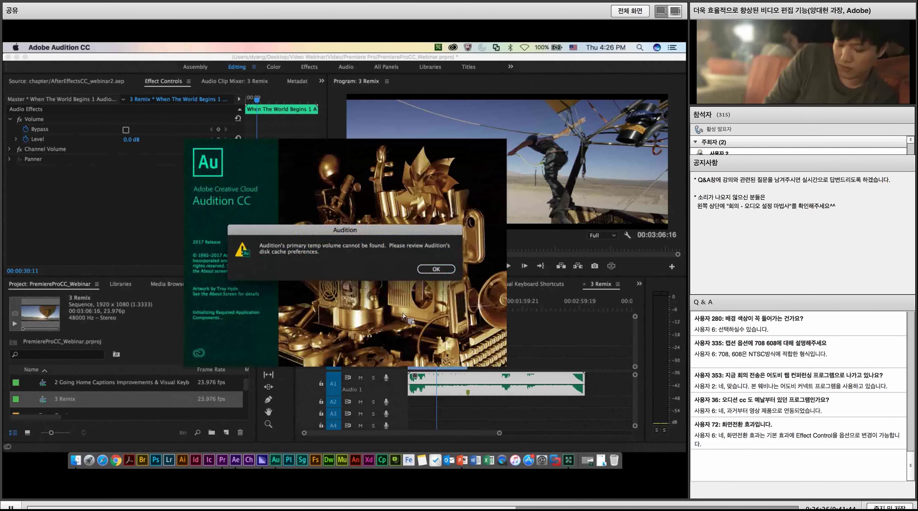
pyautogui.click(434, 272)
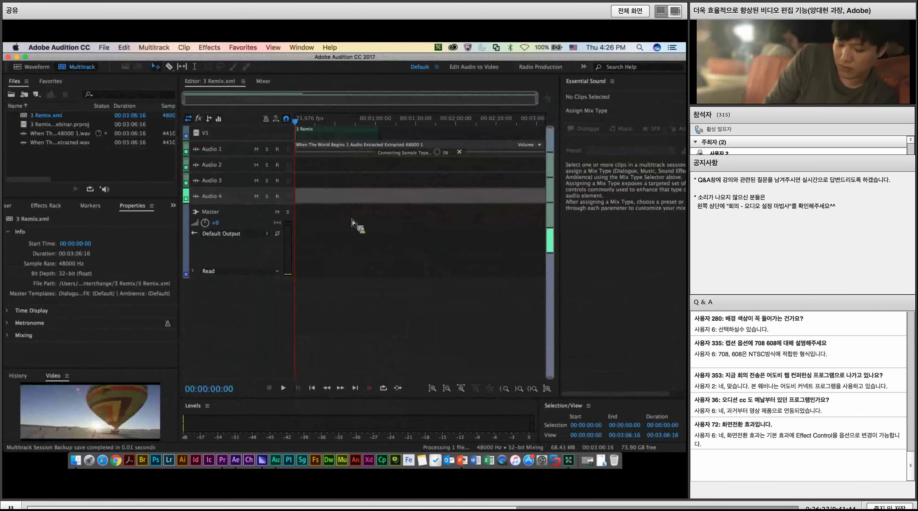
# Select the 3 Remix video clip on track V1 and enlarge the video preview area.
pyautogui.click(331, 155)
pyautogui.click(326, 135)
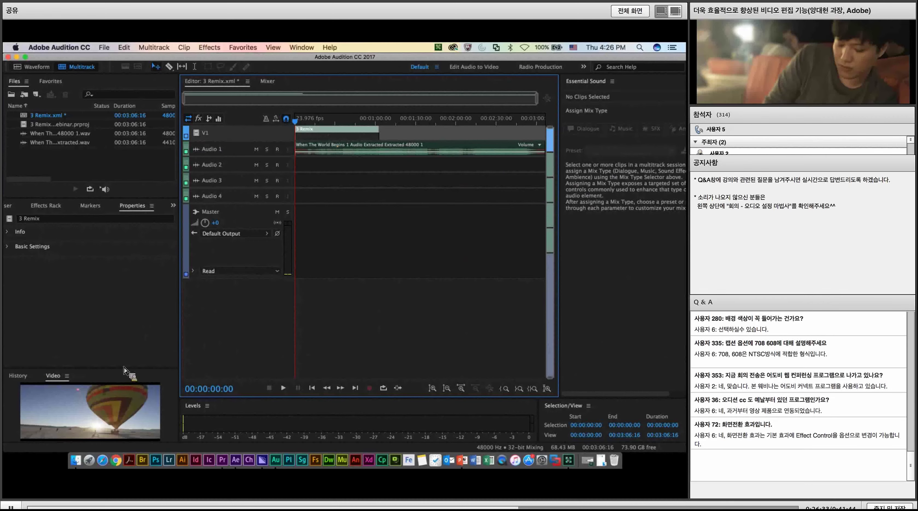
pyautogui.moveTo(124, 371); pyautogui.dragTo(126, 261)
pyautogui.moveTo(156, 314); pyautogui.dragTo(183, 321)
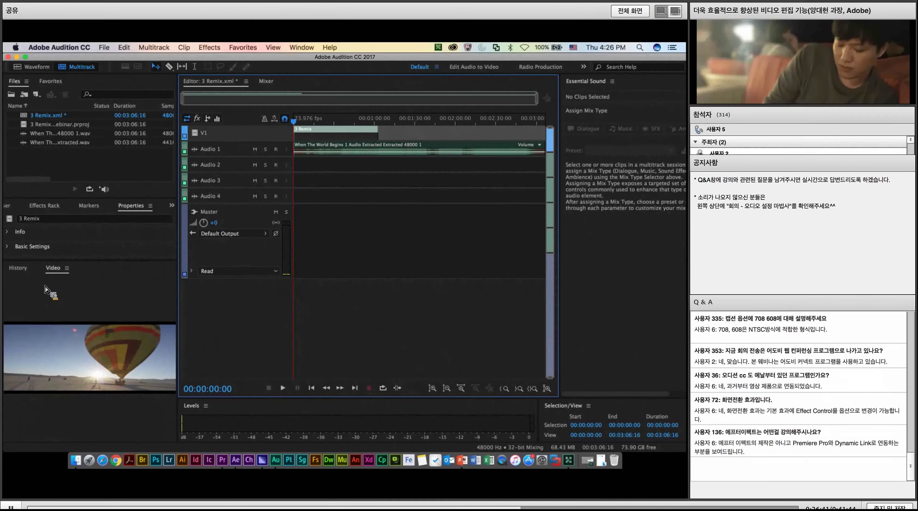
pyautogui.click(301, 48)
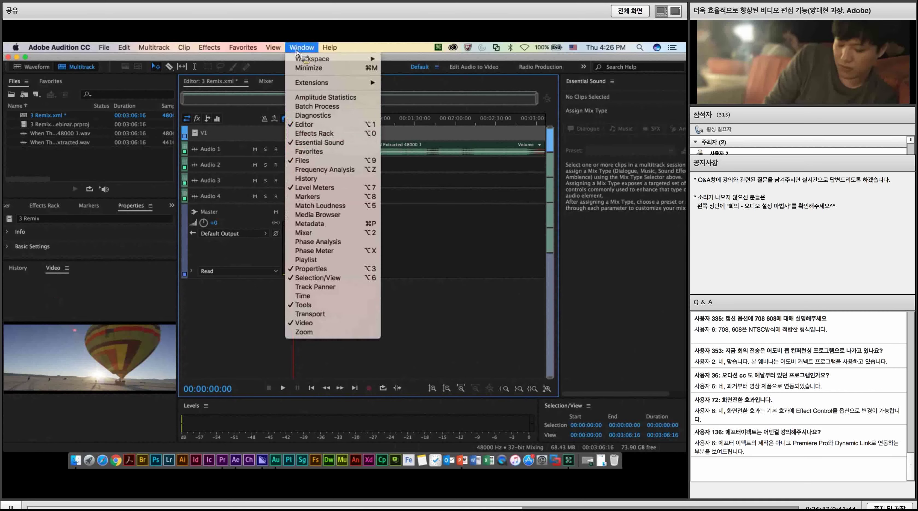
pyautogui.click(245, 270)
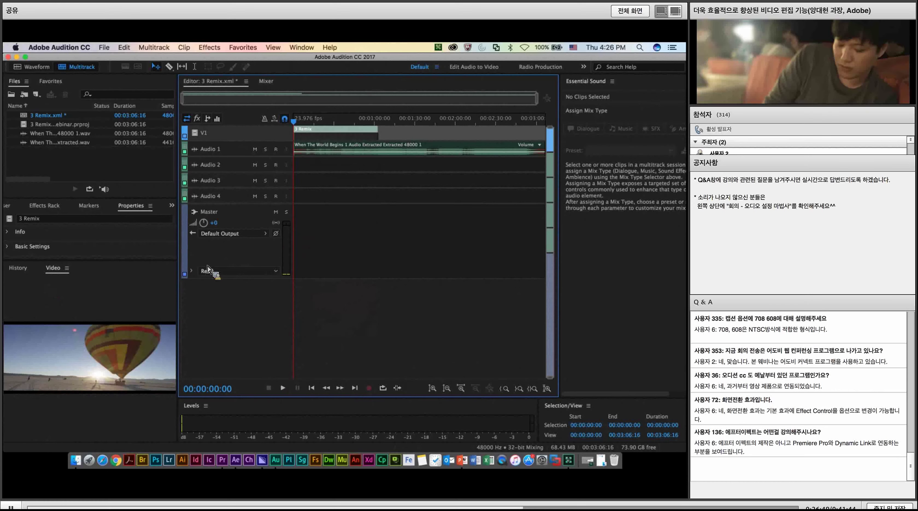
# Play the multitrack session from the start and skip ahead past the end of the video clip.
pyautogui.press('space')
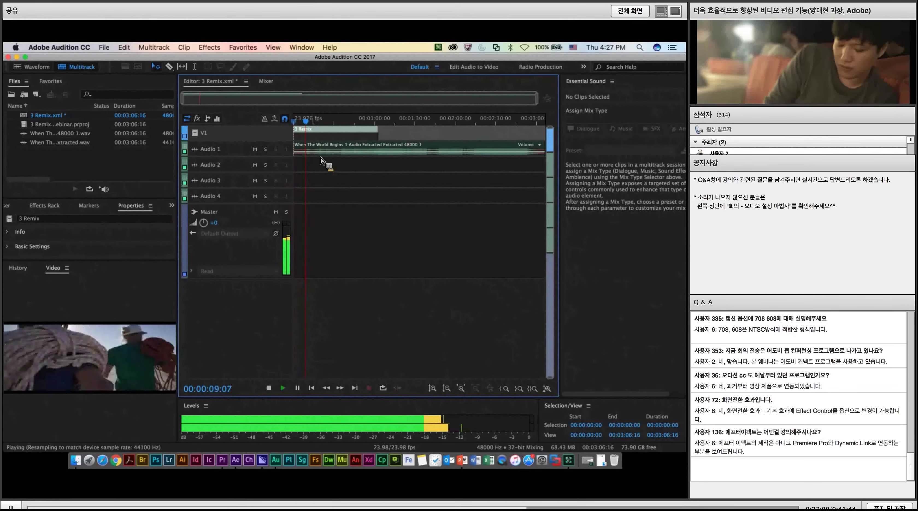
pyautogui.press('l')
pyautogui.press('l')
pyautogui.press('j')
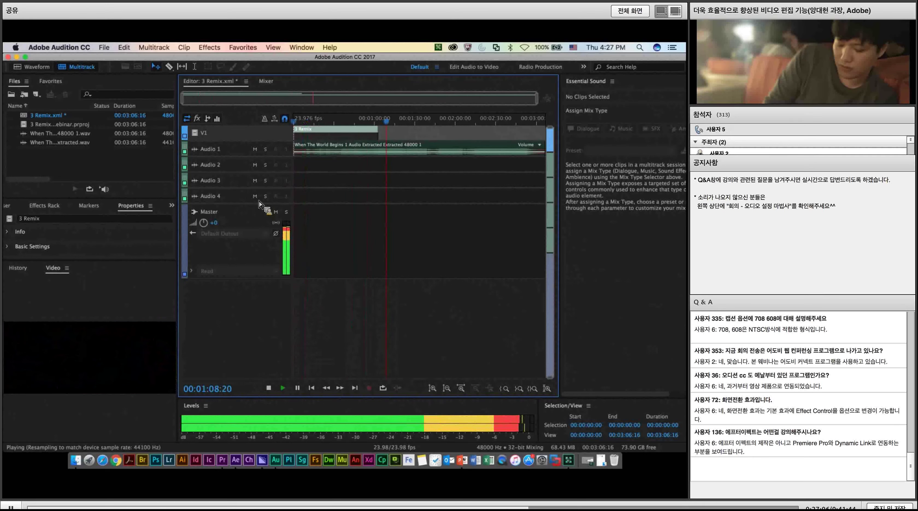
# Lower the Master track volume to -0.9 and return playback to the start of the session.
pyautogui.click(218, 226)
pyautogui.moveTo(219, 223); pyautogui.dragTo(219, 228)
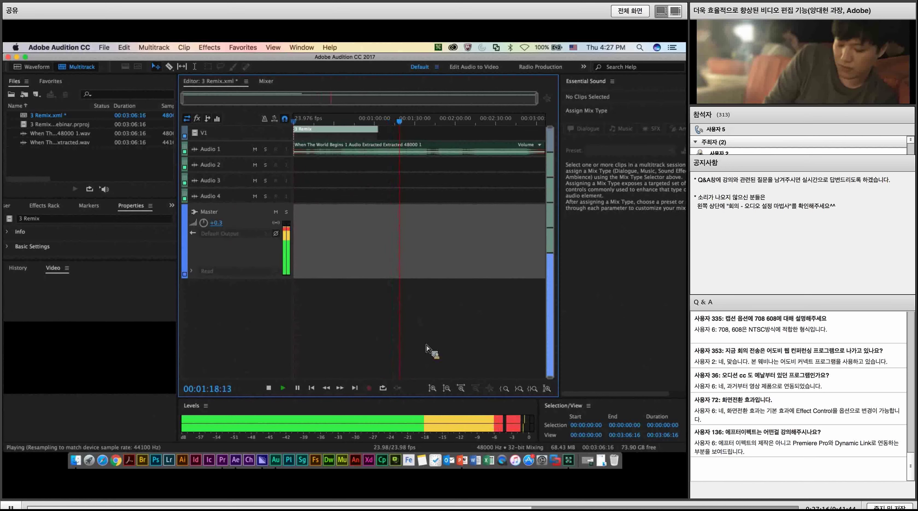
pyautogui.moveTo(221, 227); pyautogui.dragTo(225, 229)
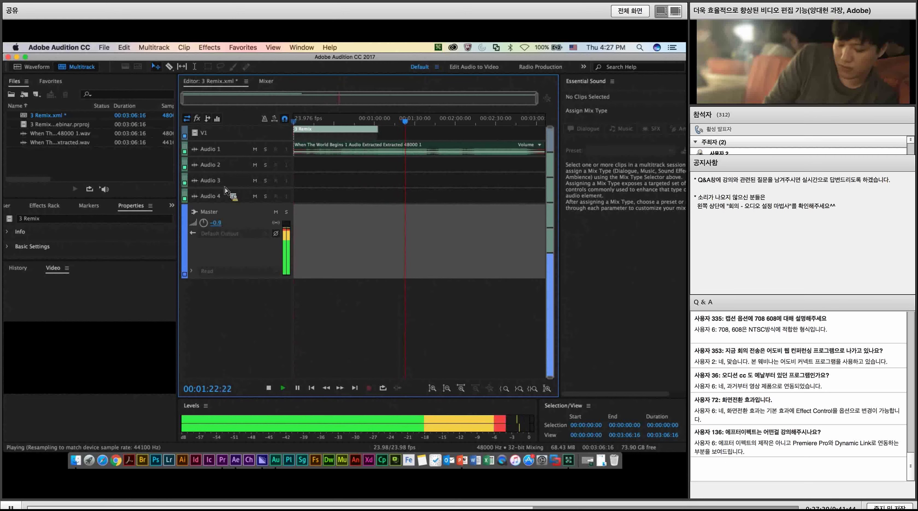
pyautogui.press('Home')
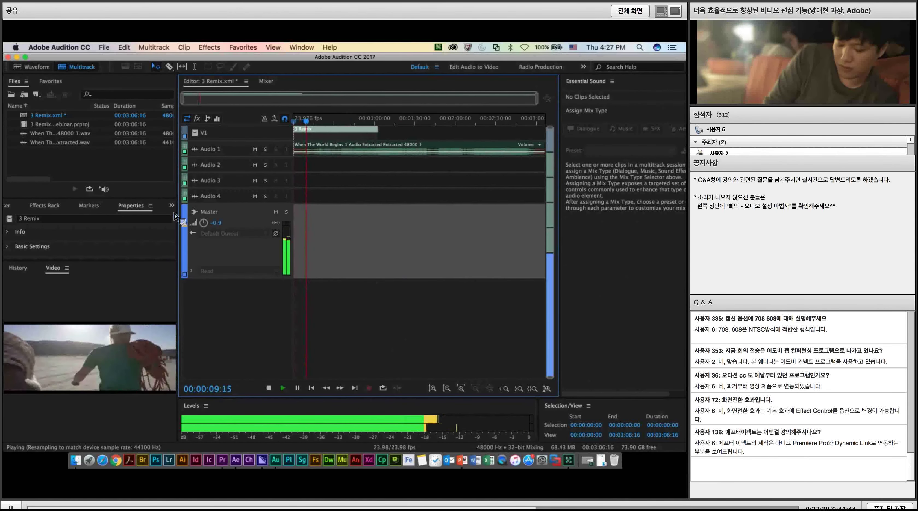
# Shrink the video preview area and expand the Basic Settings in the 3 Remix clip's properties.
pyautogui.moveTo(96, 262); pyautogui.dragTo(96, 326)
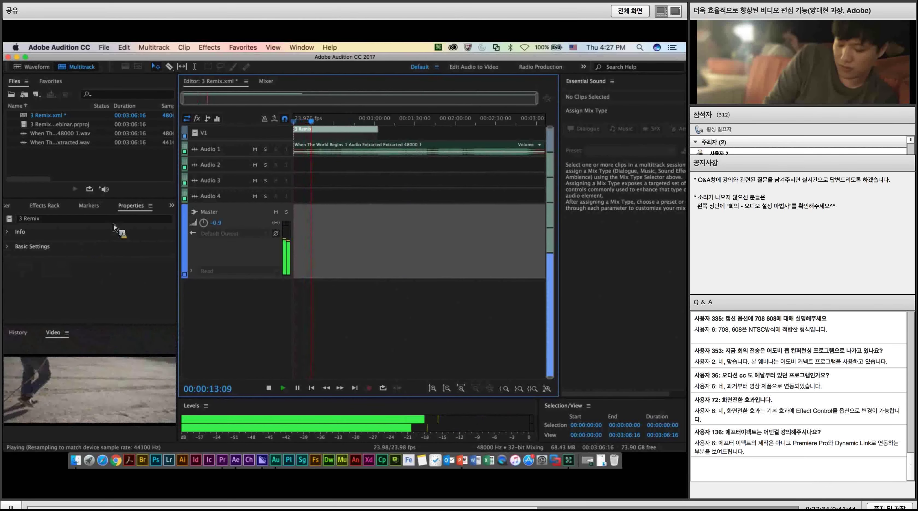
pyautogui.click(112, 217)
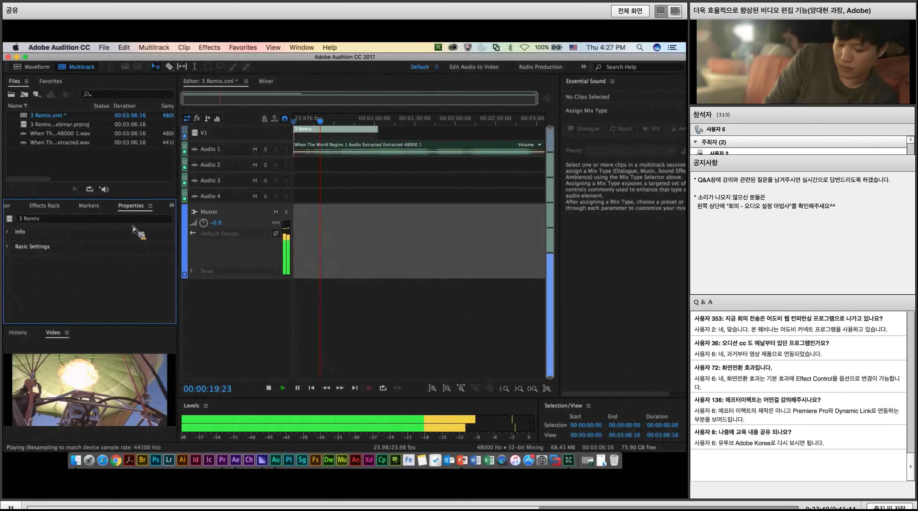
pyautogui.click(301, 47)
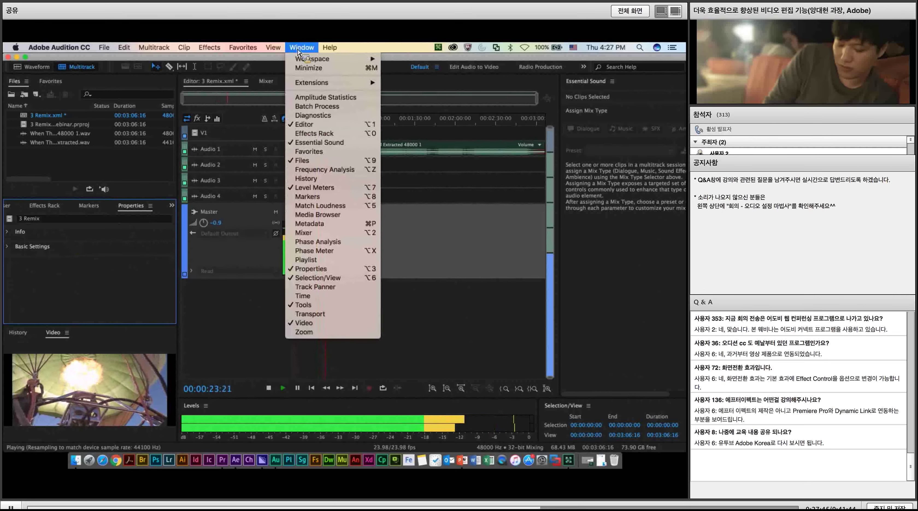
pyautogui.click(298, 50)
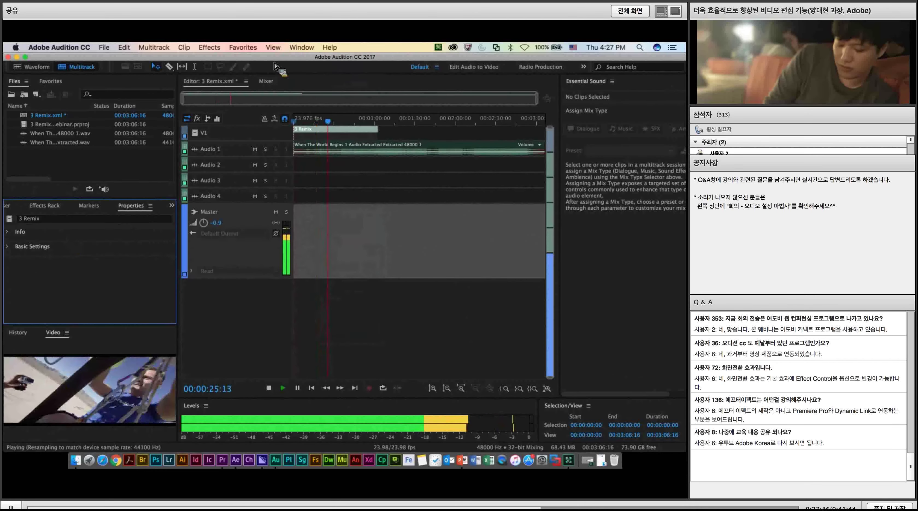
pyautogui.click(32, 246)
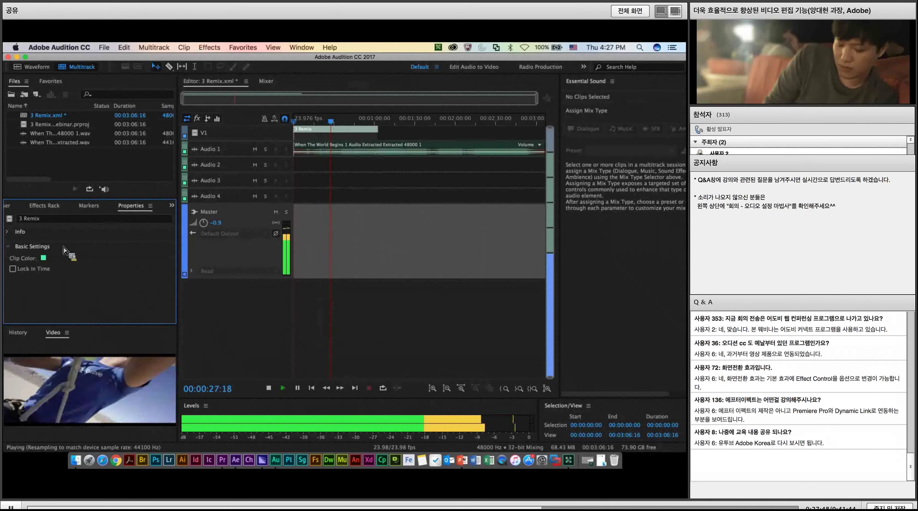
# Widen the properties area and examine the Info and Basic Settings of the 3 Remix clip.
pyautogui.click(20, 232)
pyautogui.click(22, 238)
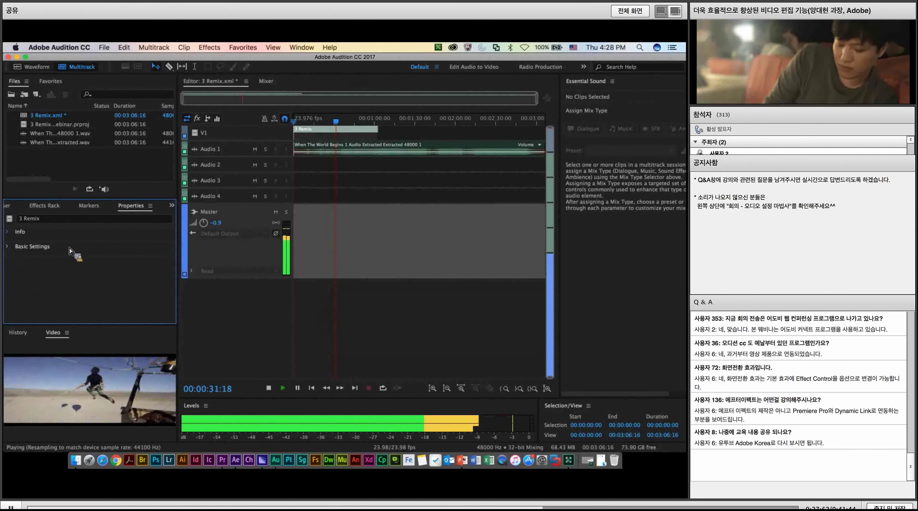
pyautogui.moveTo(179, 236); pyautogui.dragTo(219, 236)
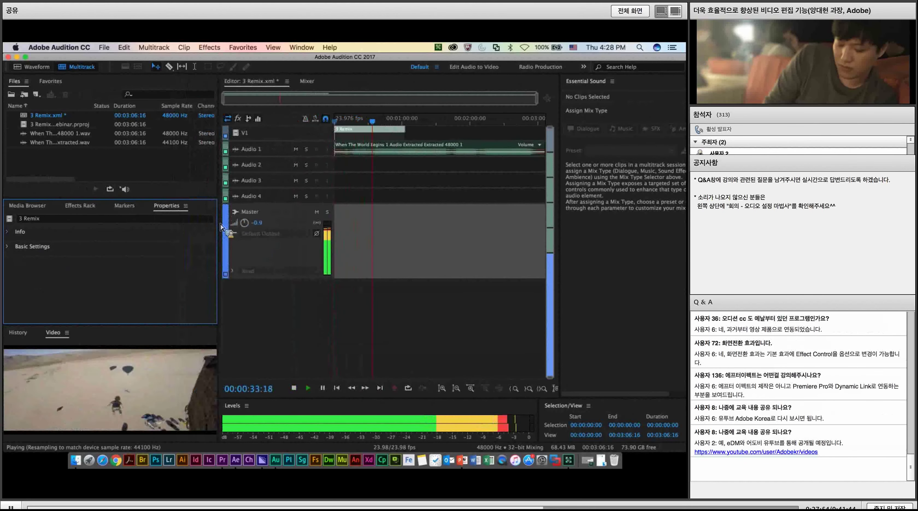
pyautogui.click(20, 231)
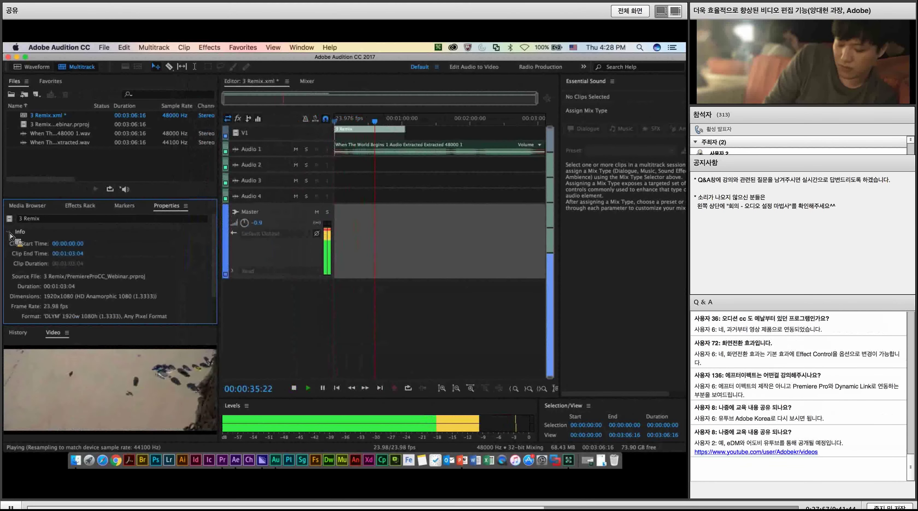
pyautogui.moveTo(49, 248); pyautogui.dragTo(210, 246)
pyautogui.click(8, 232)
pyautogui.click(7, 246)
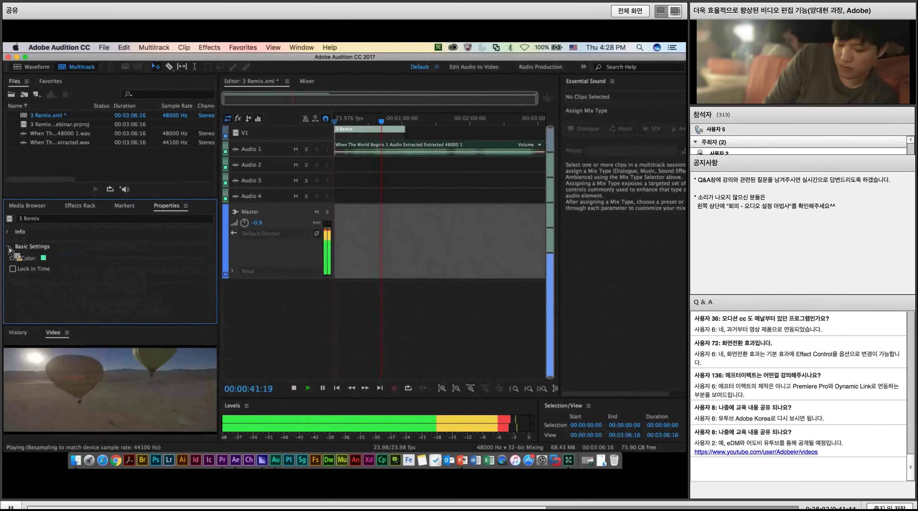
pyautogui.click(8, 247)
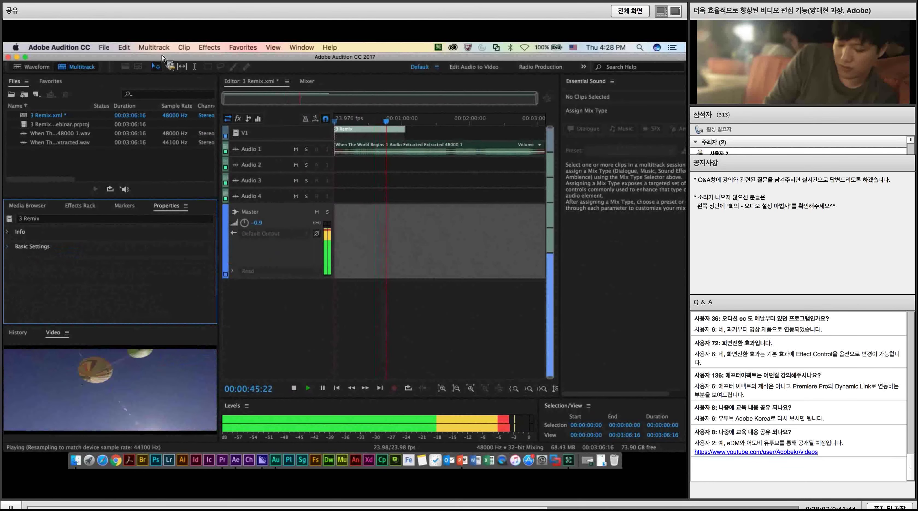
# Stop playback and close Audition without saving the changes to 3 Remix.xml.
pyautogui.moveTo(524, 57); pyautogui.dragTo(517, 56)
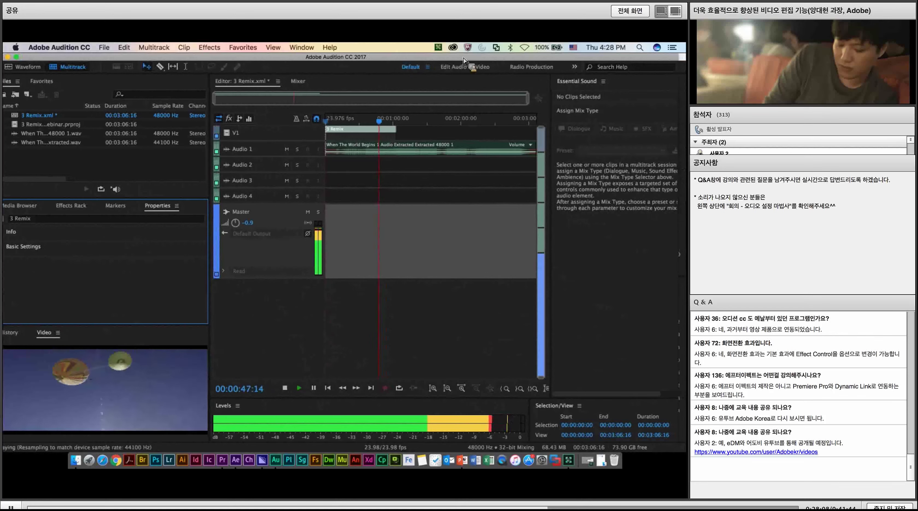
pyautogui.press('space')
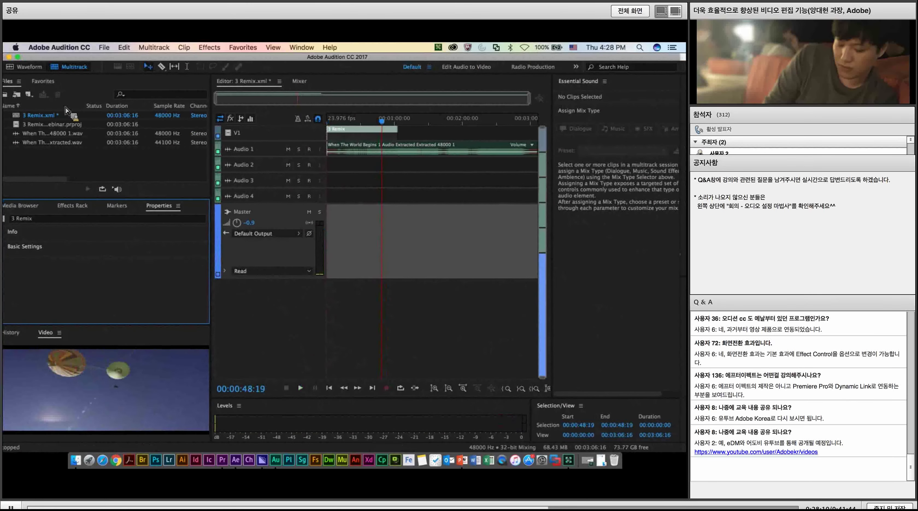
pyautogui.moveTo(104, 66); pyautogui.dragTo(111, 66)
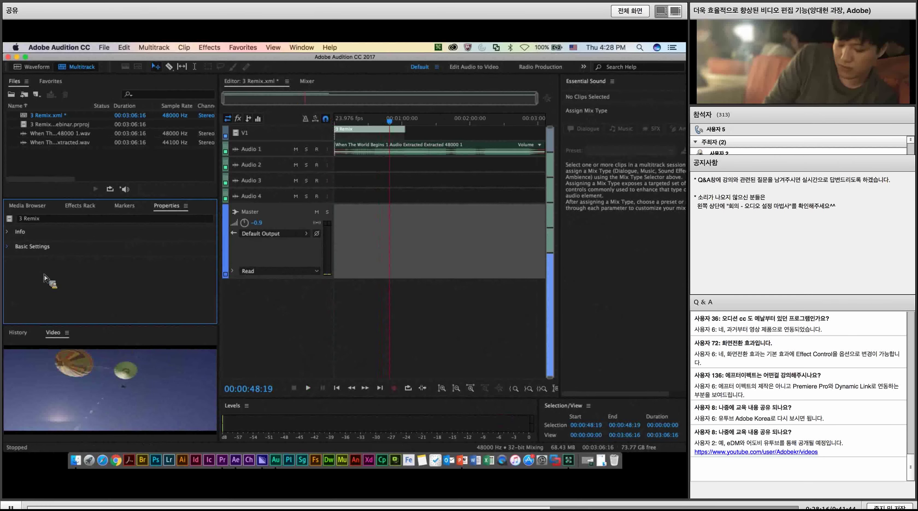
pyautogui.click(8, 56)
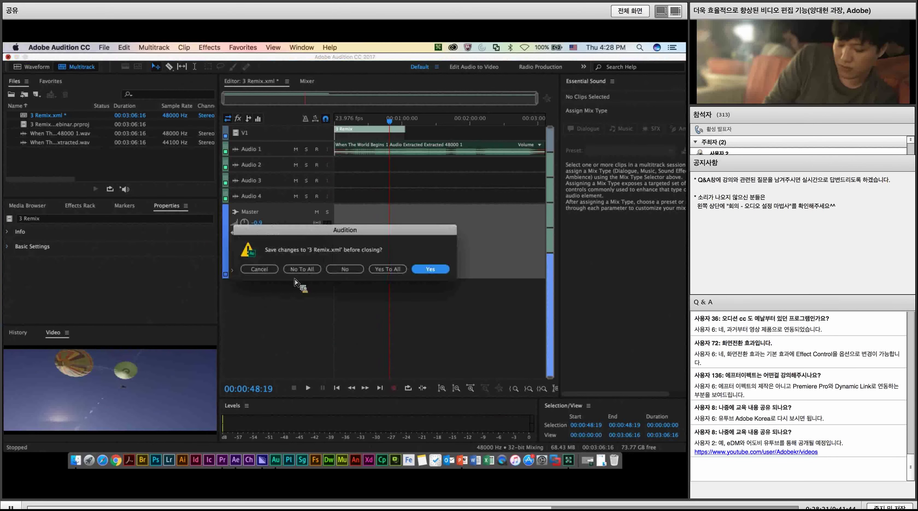
pyautogui.click(341, 272)
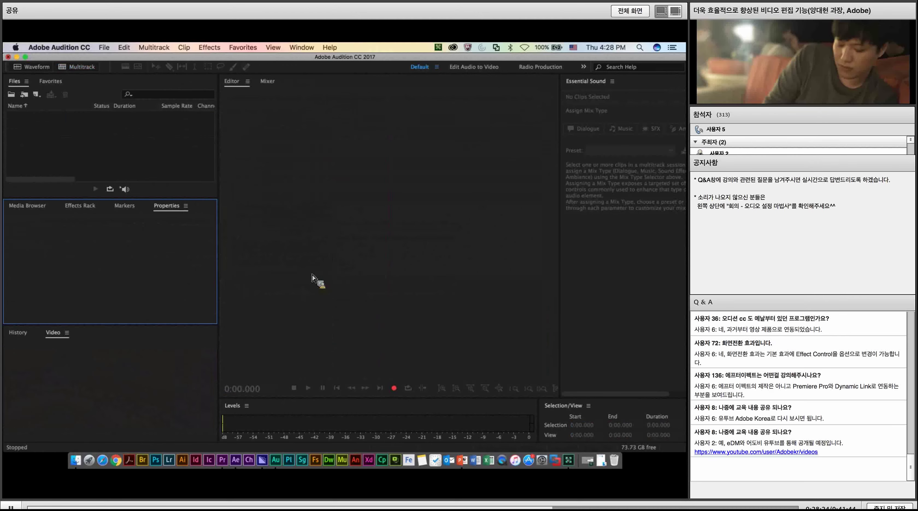
pyautogui.click(96, 47)
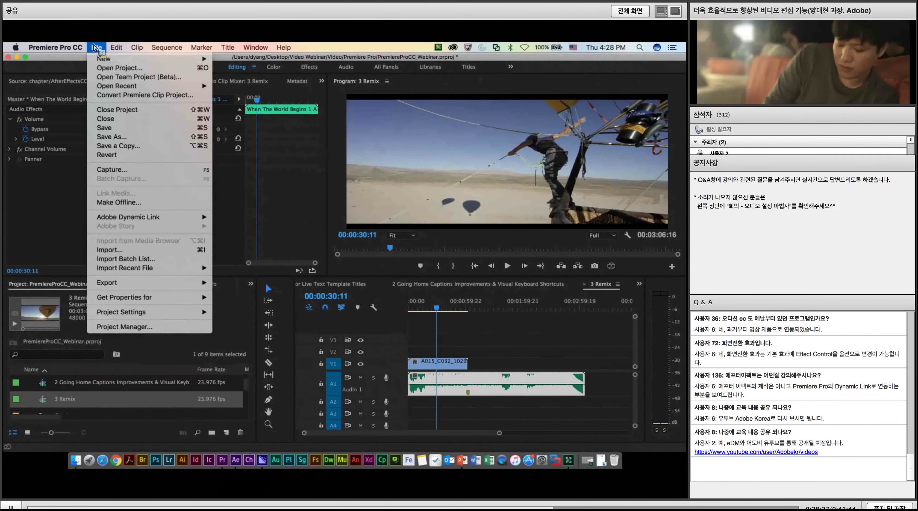
pyautogui.moveTo(113, 284)
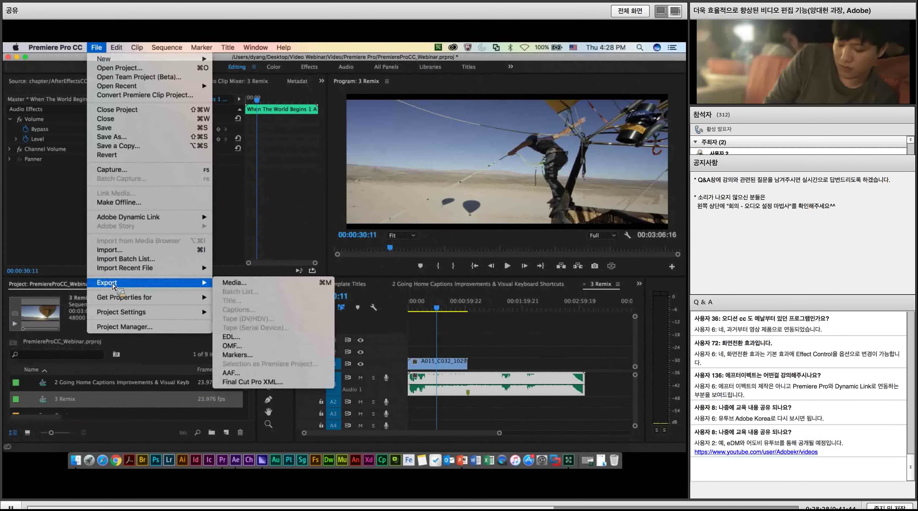
pyautogui.press('Escape')
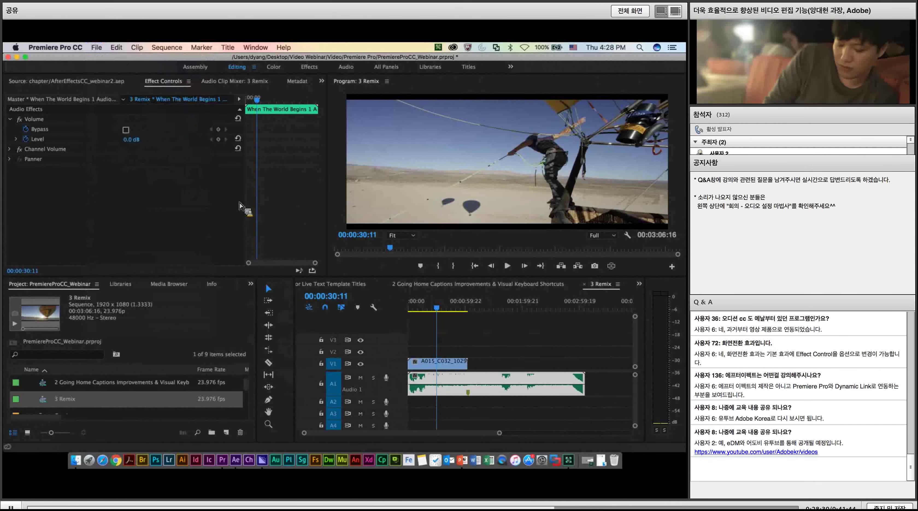
# Send the entire 3 Remix sequence from Premiere Pro to Audition as 3 Remix_2, with its video through Dynamic Link, and dismiss the disk cache warning.
pyautogui.click(117, 47)
pyautogui.moveTo(211, 280)
pyautogui.click(246, 290)
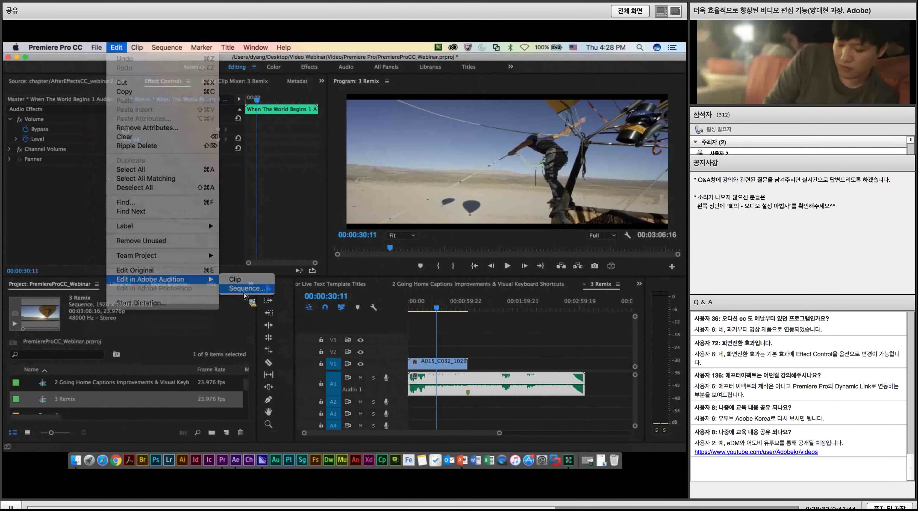
pyautogui.click(336, 195)
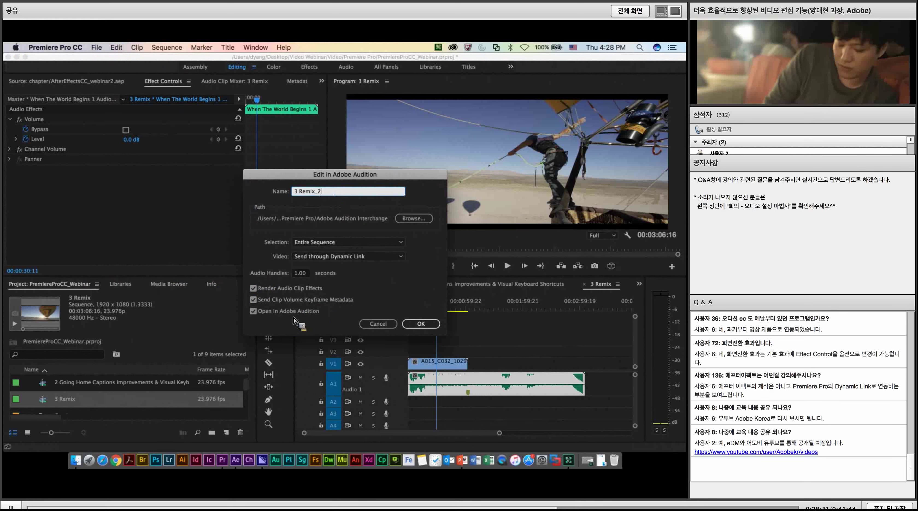
pyautogui.click(420, 323)
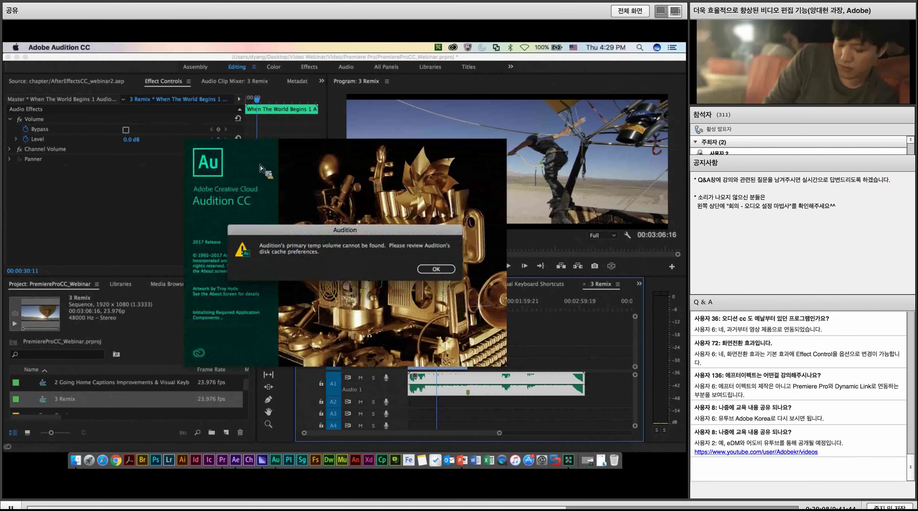
pyautogui.click(436, 269)
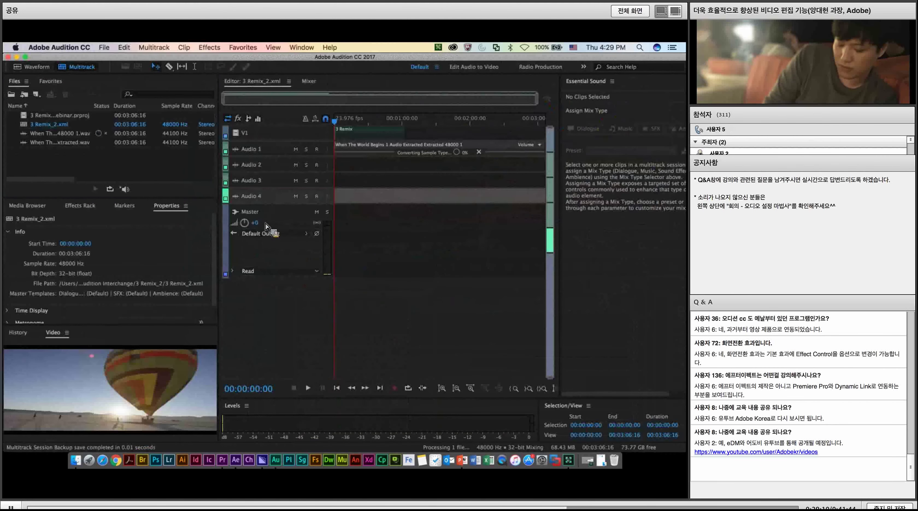
# Collapse the session's Info section, select the When The World Begins clip on Audio 1 and enable Remix for it.
pyautogui.scroll(-1, 82, 275)
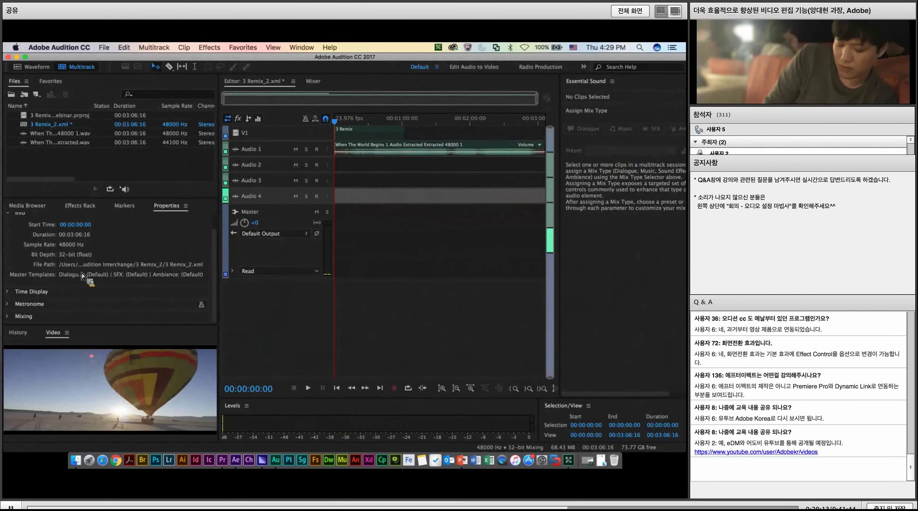
pyautogui.click(10, 215)
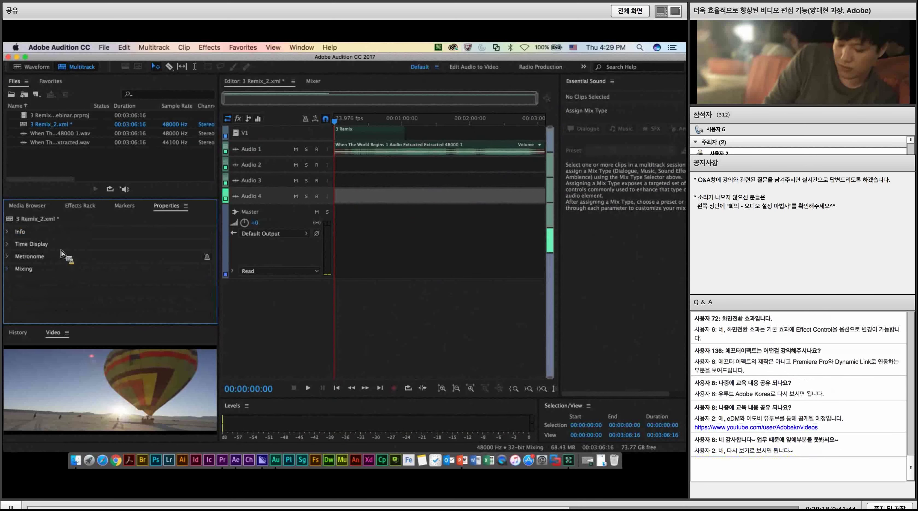
pyautogui.click(354, 149)
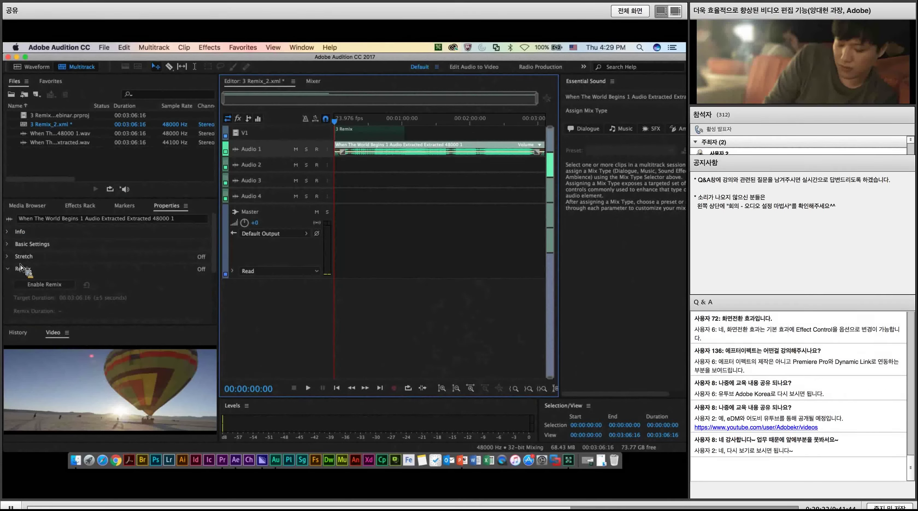
pyautogui.click(13, 275)
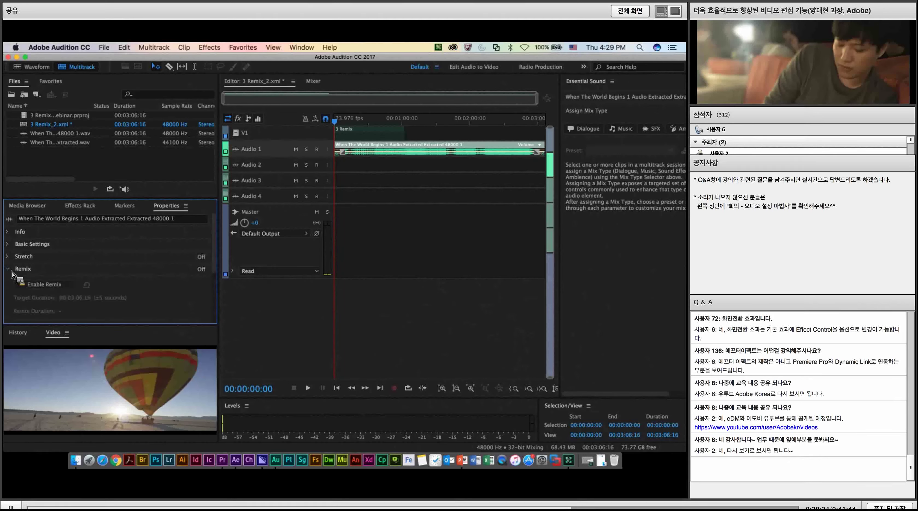
pyautogui.click(372, 154)
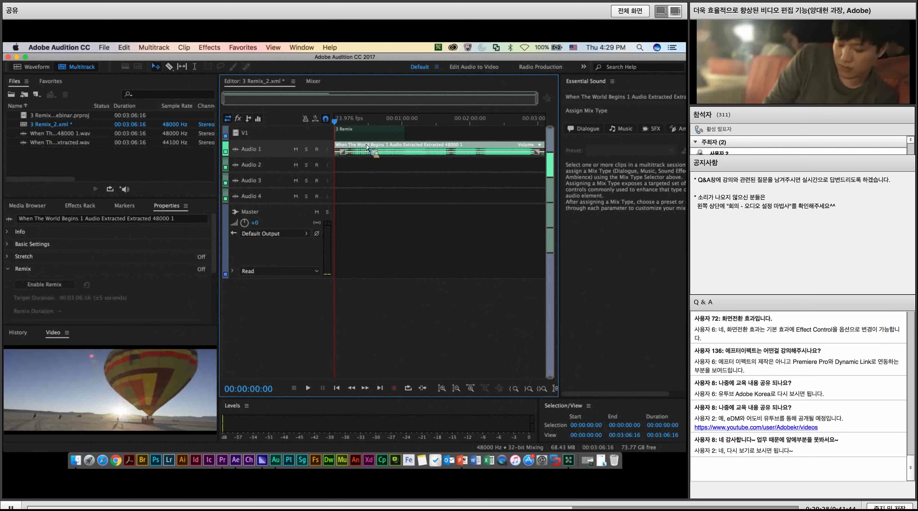
pyautogui.click(368, 152)
pyautogui.click(40, 286)
pyautogui.click(40, 286)
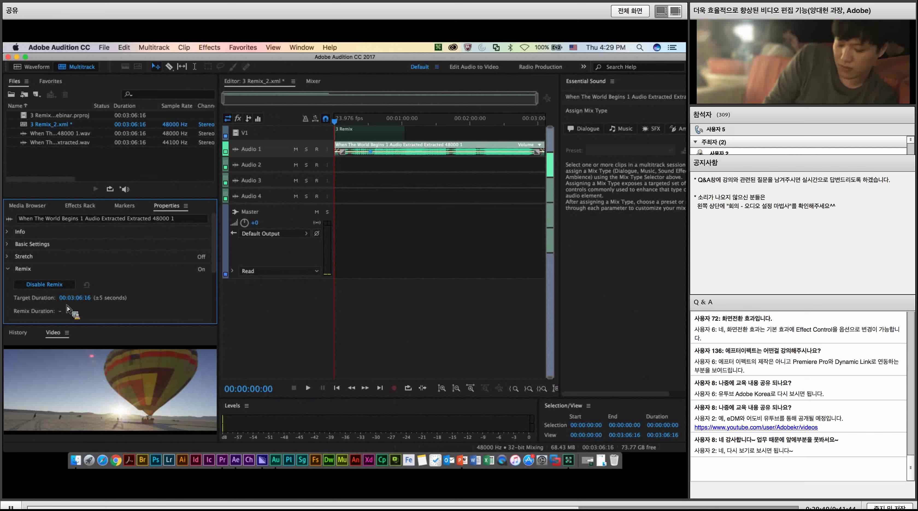
# Set the clip's Remix target duration to 00:01:04:11, and adjust the clip's end to bring the target to 00:01:03:04.
pyautogui.moveTo(75, 302); pyautogui.dragTo(71, 325)
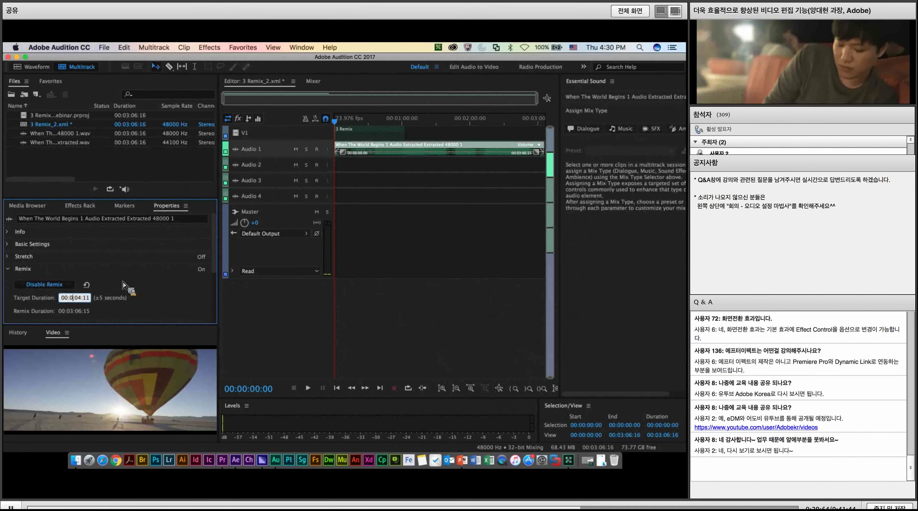
pyautogui.press('Return')
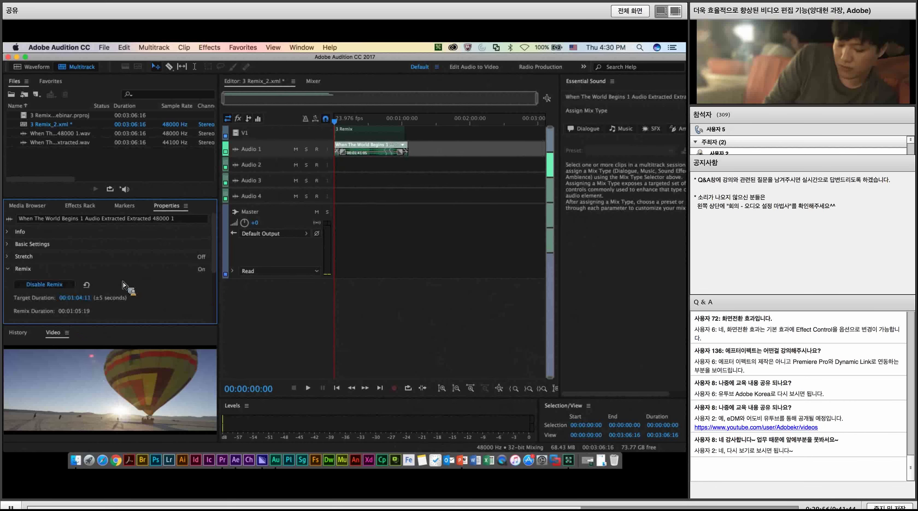
pyautogui.click(408, 148)
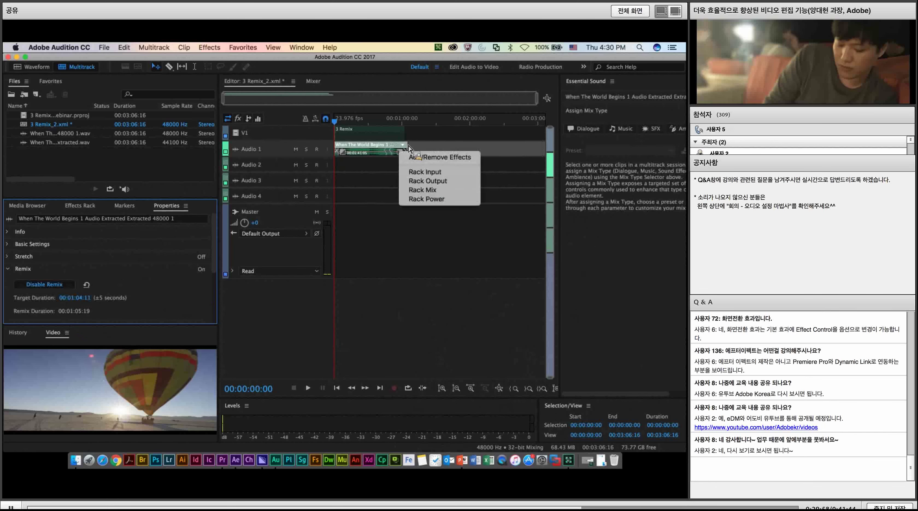
pyautogui.click(408, 150)
pyautogui.moveTo(409, 152)
pyautogui.mouseDown()
pyautogui.moveTo(531, 153)
pyautogui.moveTo(409, 152)
pyautogui.mouseUp()
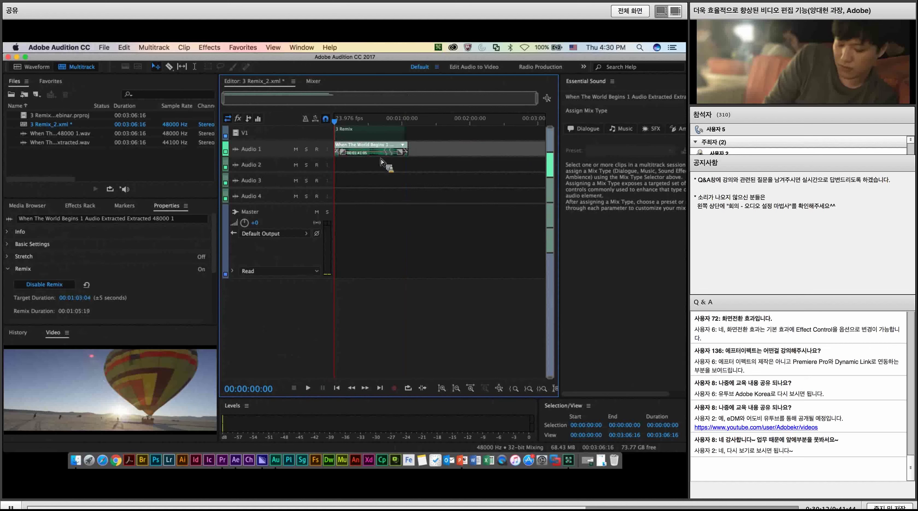
# Play the remixed session from the start with the system volume raised, and skip ahead to about 00:00:44.
pyautogui.scroll(5, 375, 154)
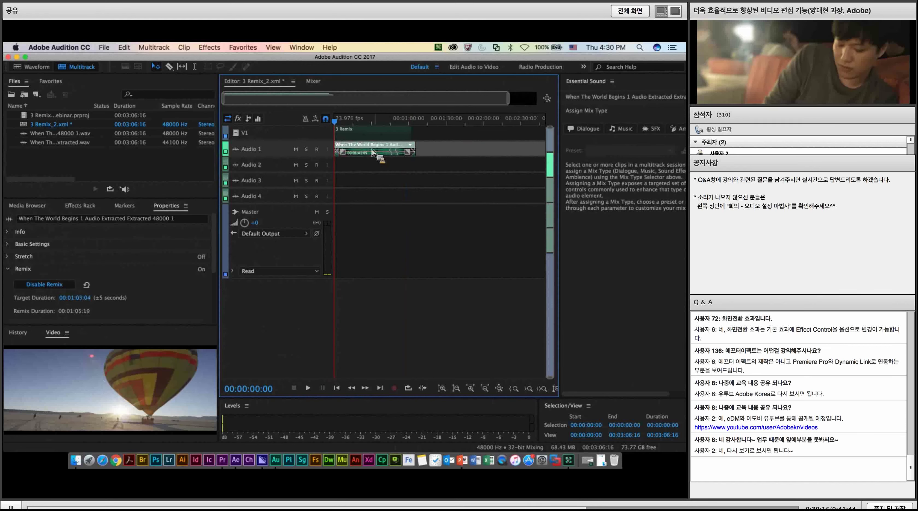
pyautogui.scroll(6, 394, 159)
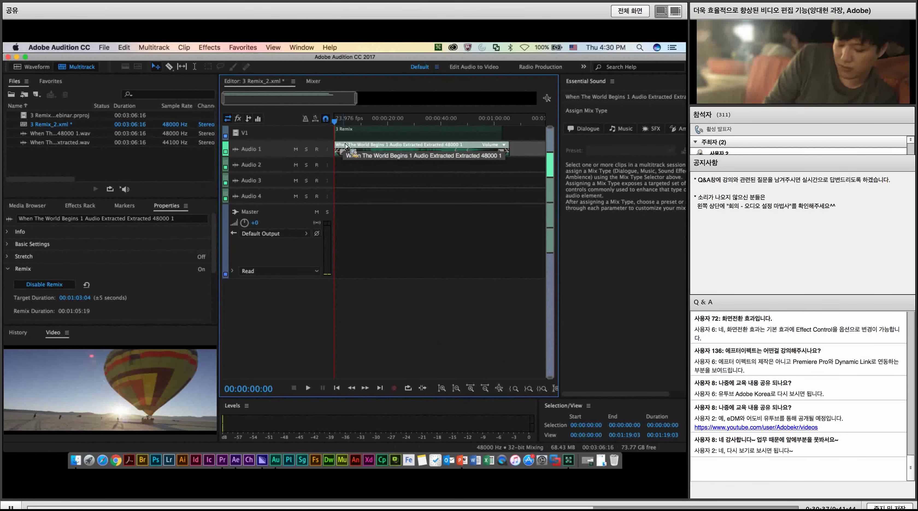
pyautogui.press('XF86AudioRaiseVolume')
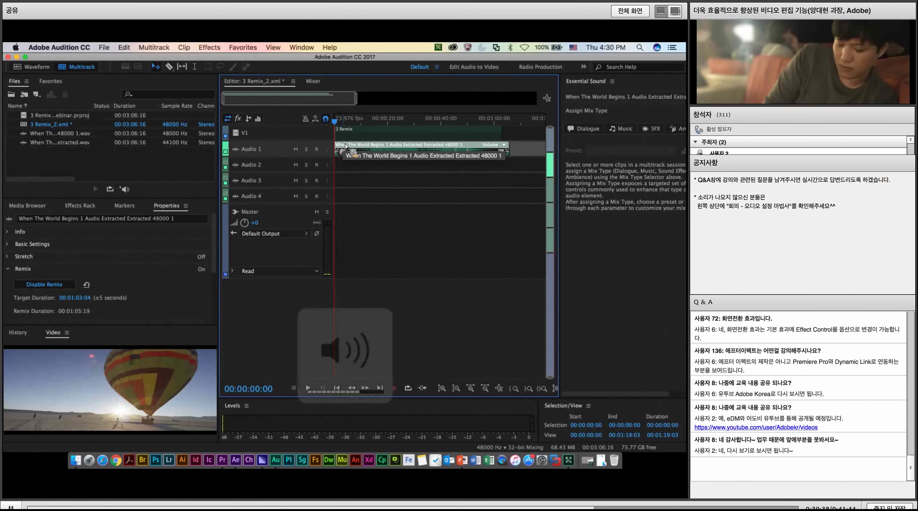
pyautogui.press('space')
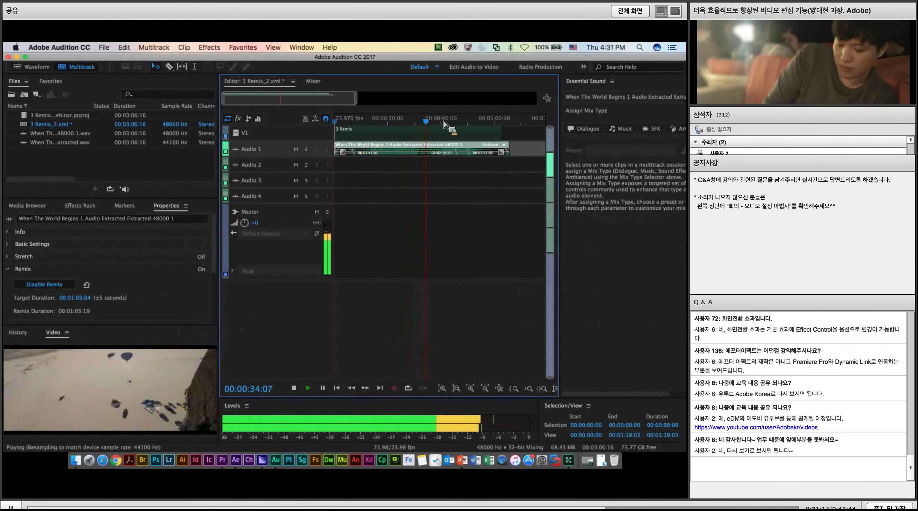
pyautogui.click(453, 121)
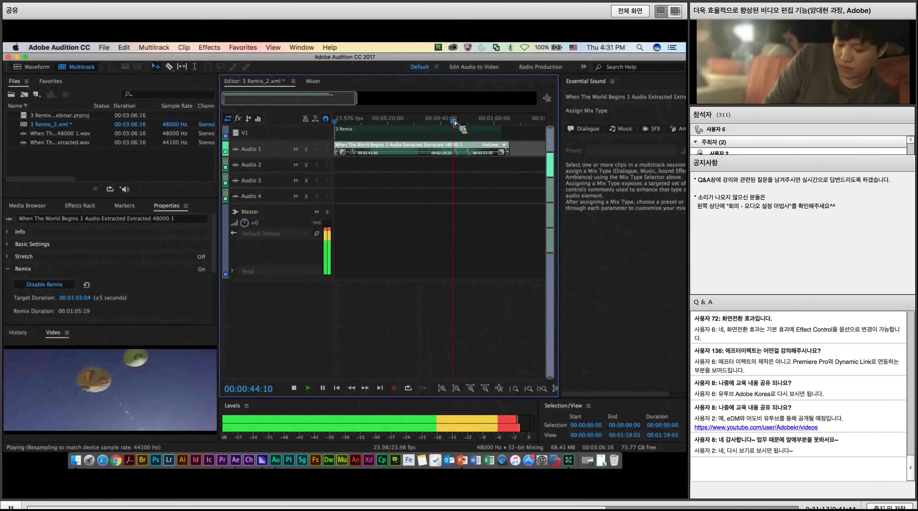
# Pause and resume the remixed audio from about 00:00:44, stop at 00:00:49:19 and mute the system sound.
pyautogui.press('space')
pyautogui.press('space')
pyautogui.press('space')
pyautogui.press('space')
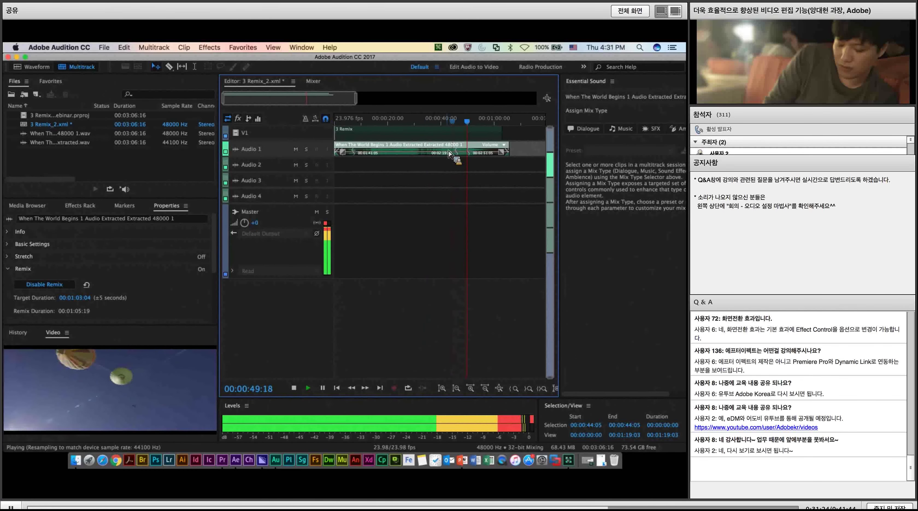
pyautogui.press('space')
pyautogui.press('XF86AudioRaiseVolume')
pyautogui.press('XF86AudioRaiseVolume')
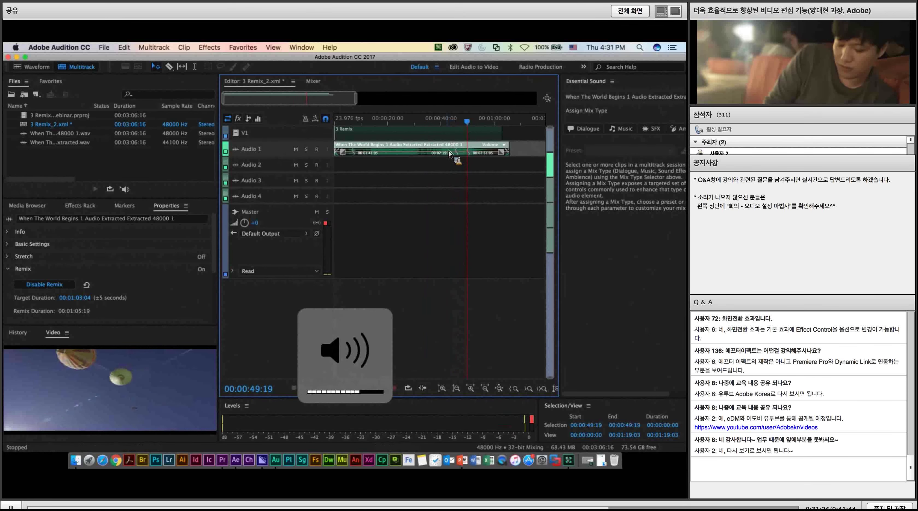
pyautogui.press('XF86AudioMute')
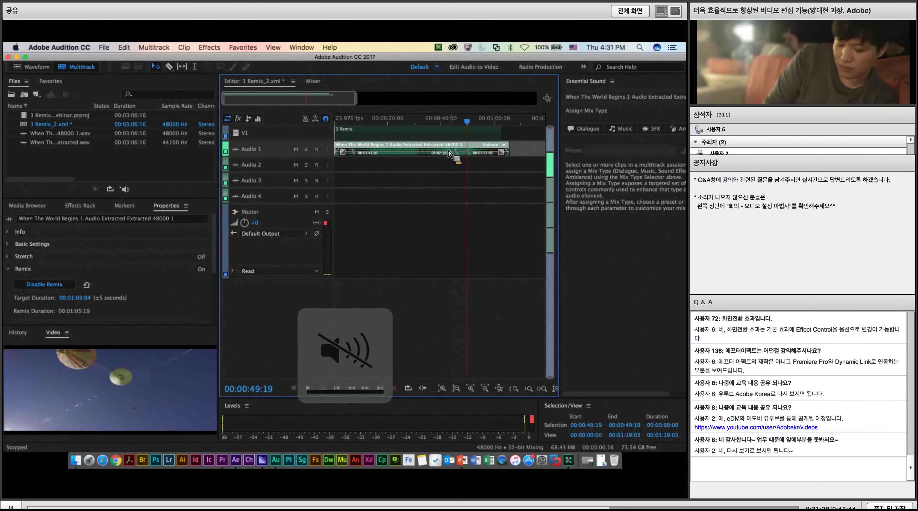
# Scrub the remixed session around 00:00:44, audition it briefly, and leave the playhead at 00:00:44:14.
pyautogui.click(454, 122)
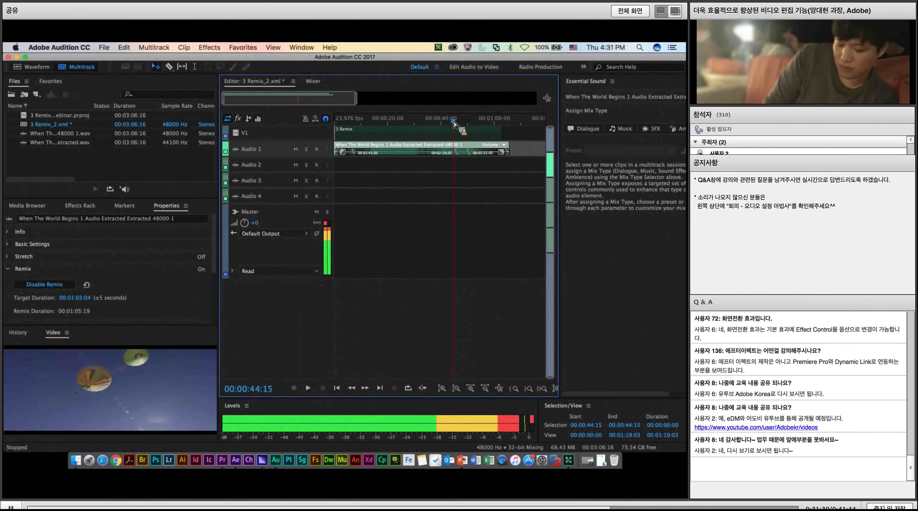
pyautogui.moveTo(454, 122); pyautogui.dragTo(452, 123)
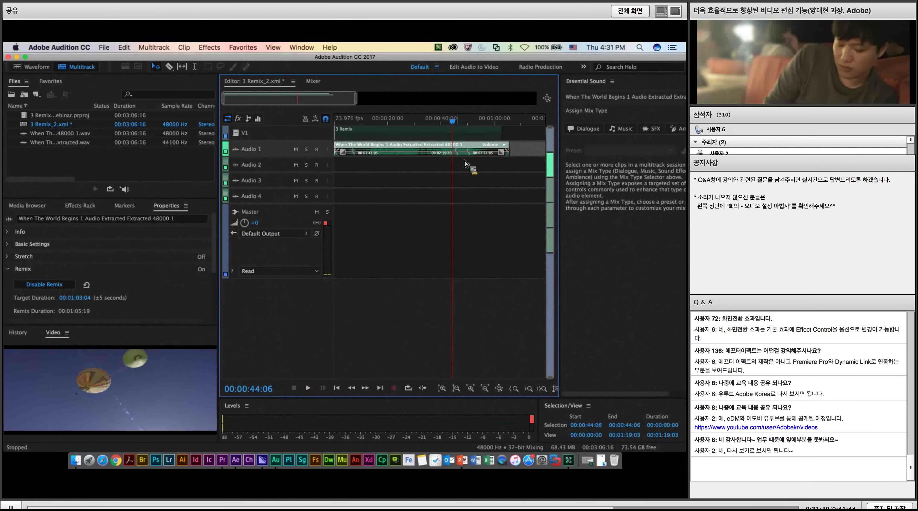
pyautogui.press('space')
pyautogui.press('space')
pyautogui.click(454, 121)
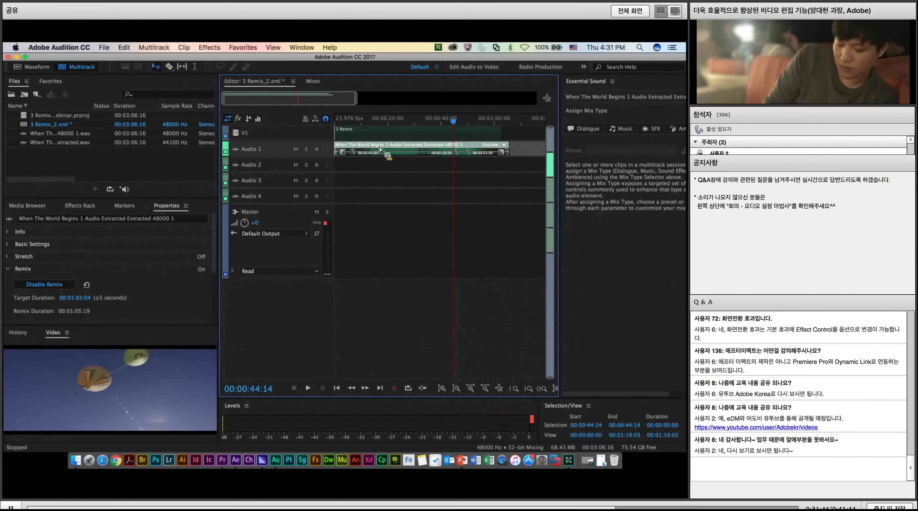
# Try different advanced Remix settings on the music clip, ending with Edit Length at 52 and Features at 94.
pyautogui.scroll(-8, 166, 298)
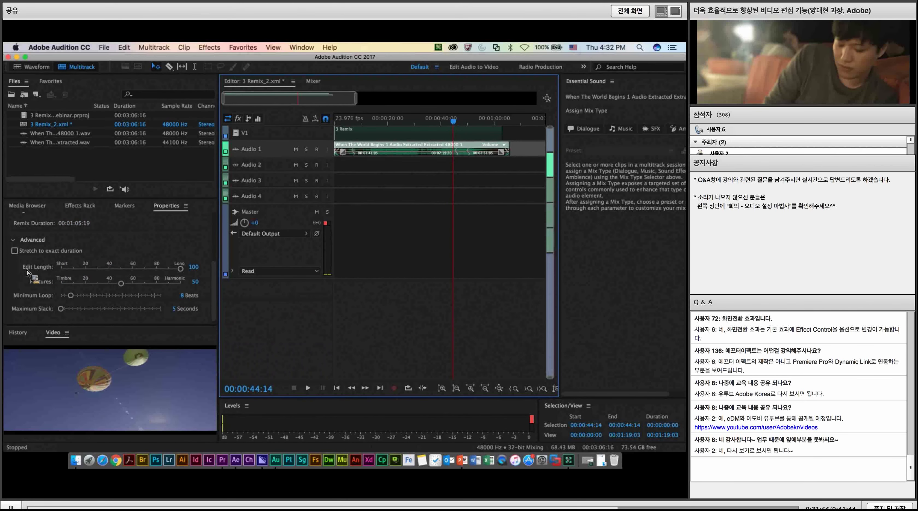
pyautogui.moveTo(180, 268); pyautogui.dragTo(104, 276)
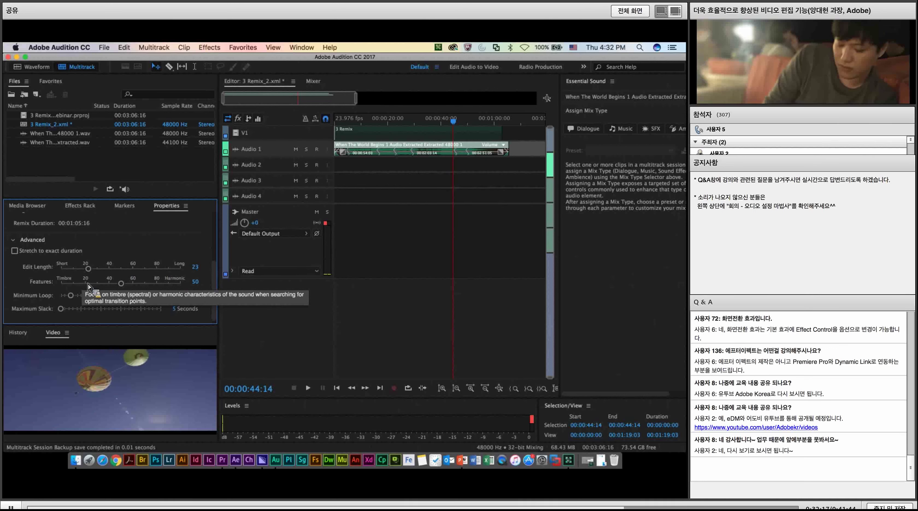
pyautogui.moveTo(122, 285); pyautogui.dragTo(167, 290)
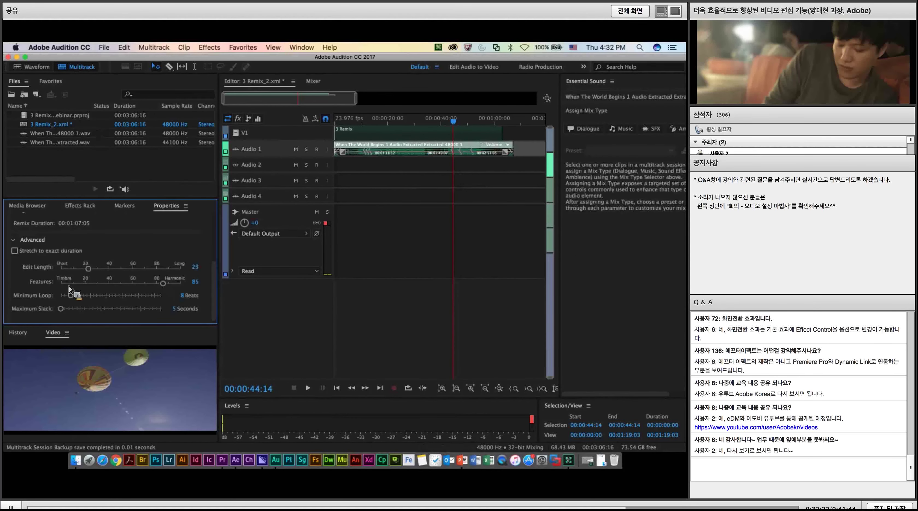
pyautogui.click(77, 284)
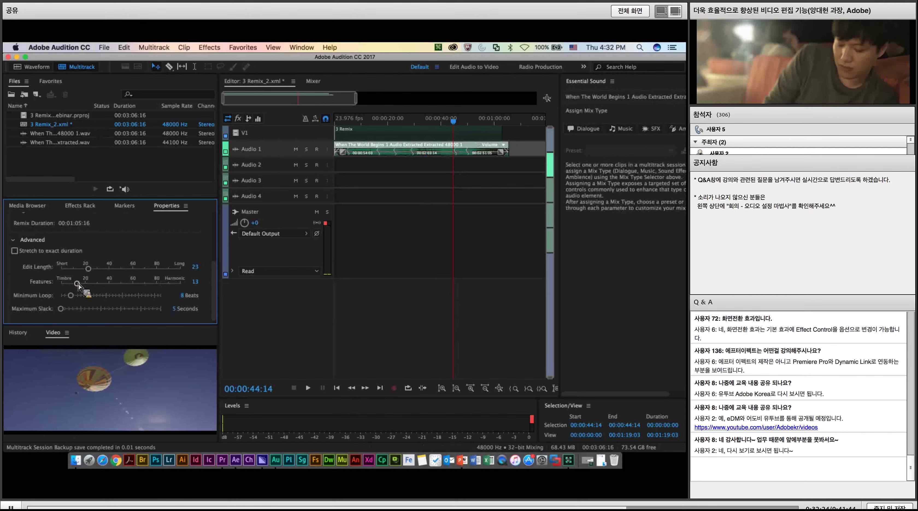
pyautogui.moveTo(77, 284); pyautogui.dragTo(173, 284)
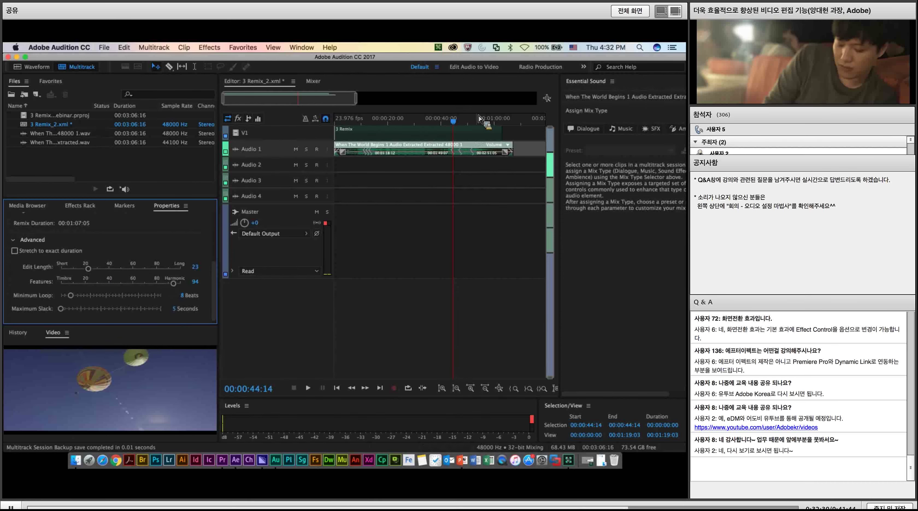
pyautogui.moveTo(88, 268); pyautogui.dragTo(124, 268)
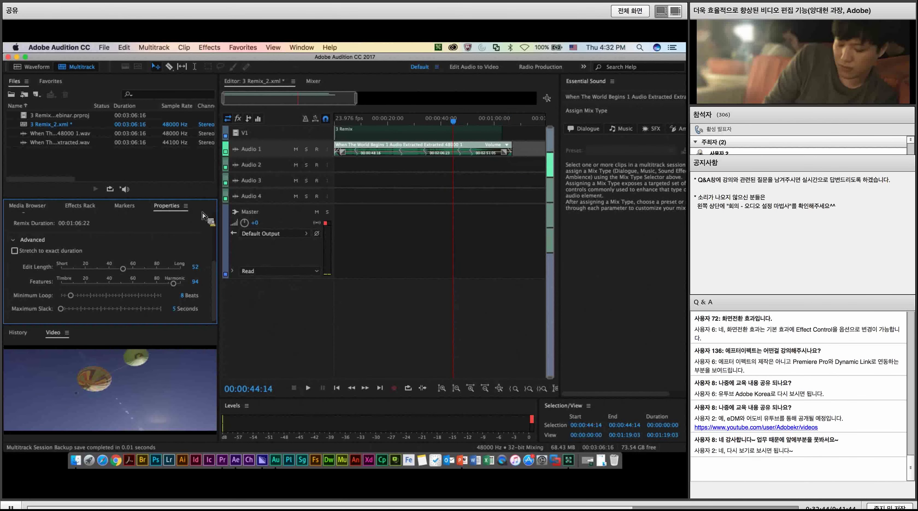
# Enable stretching the remix to its exact duration, select the 3 Remix video clip, and reselect the music clip on Audio 1.
pyautogui.click(15, 251)
pyautogui.click(415, 138)
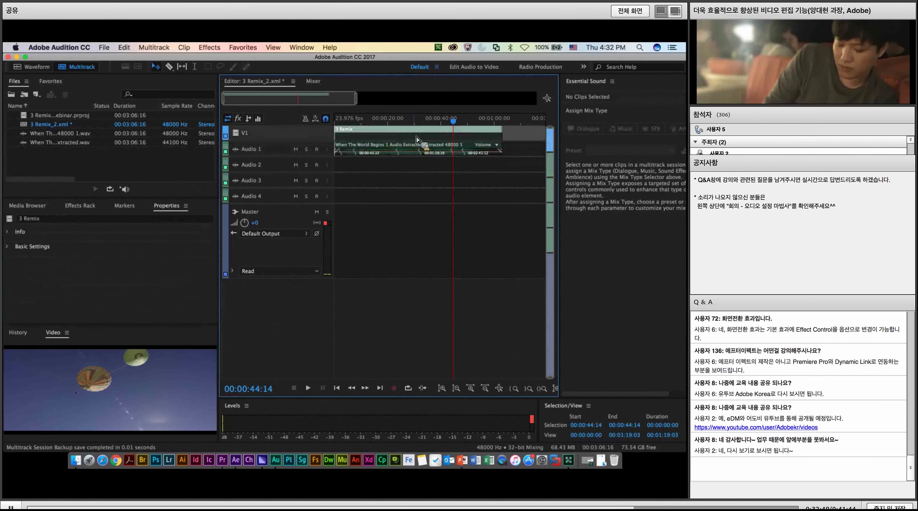
pyautogui.click(411, 154)
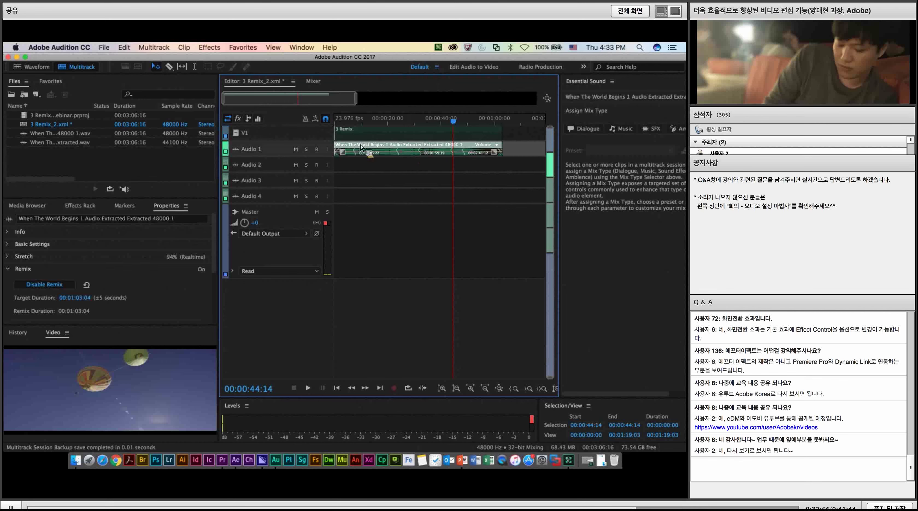
# Play the stretched remix from the session's start, pausing at 00:00:02:10 to turn up the system volume, and stop after about 9 seconds.
pyautogui.press('Home')
pyautogui.press('space')
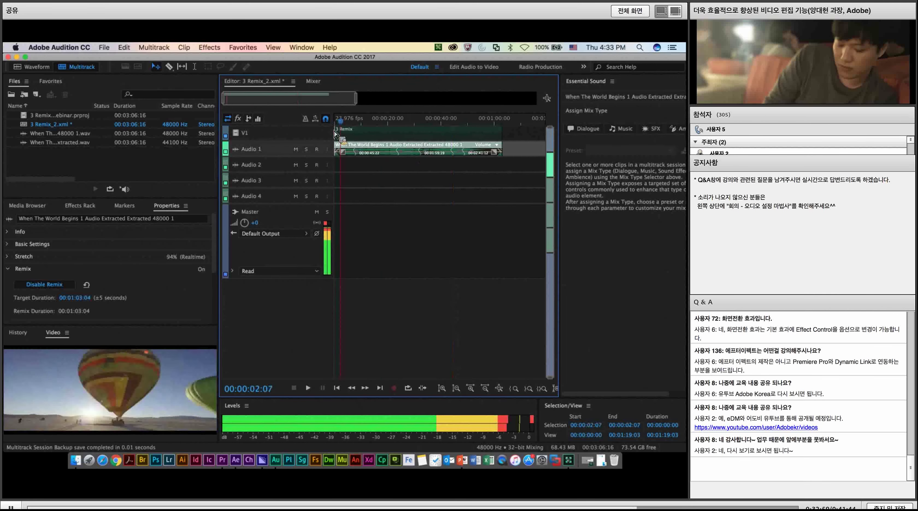
pyautogui.press('space')
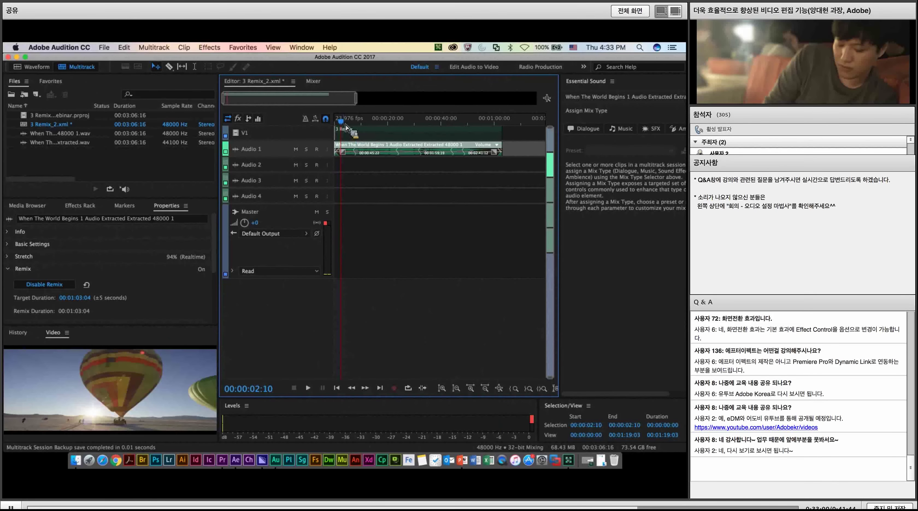
pyautogui.press('XF86AudioRaiseVolume')
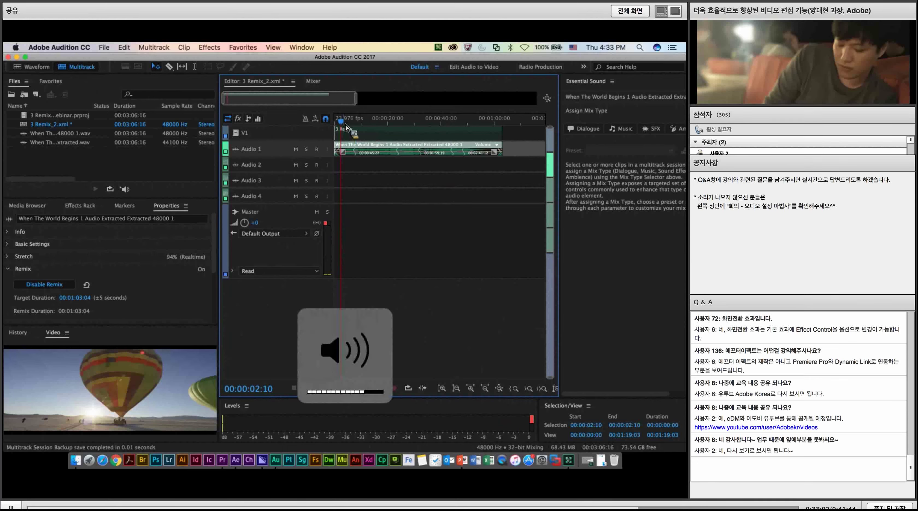
pyautogui.press('space')
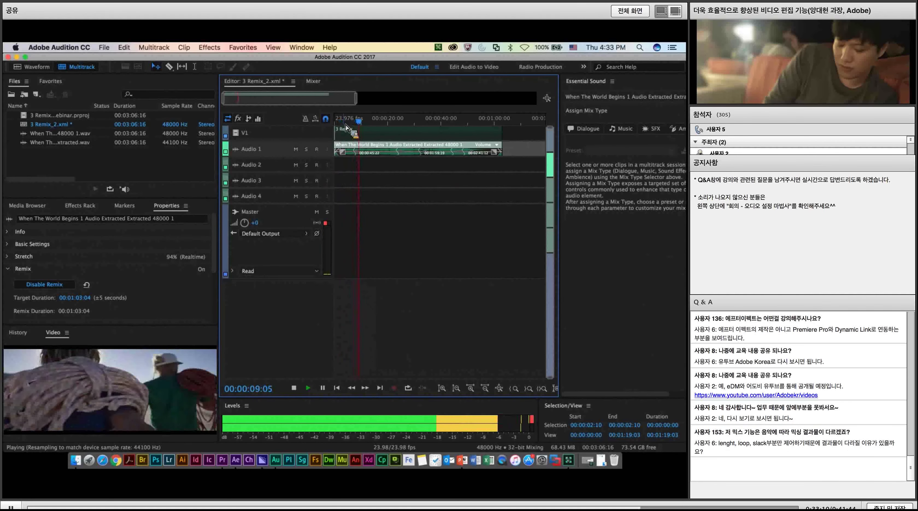
pyautogui.press('space')
# Play the remix from 00:00:22:10, stop at 00:00:26:07 and mute the system sound.
pyautogui.moveTo(358, 123); pyautogui.dragTo(394, 123)
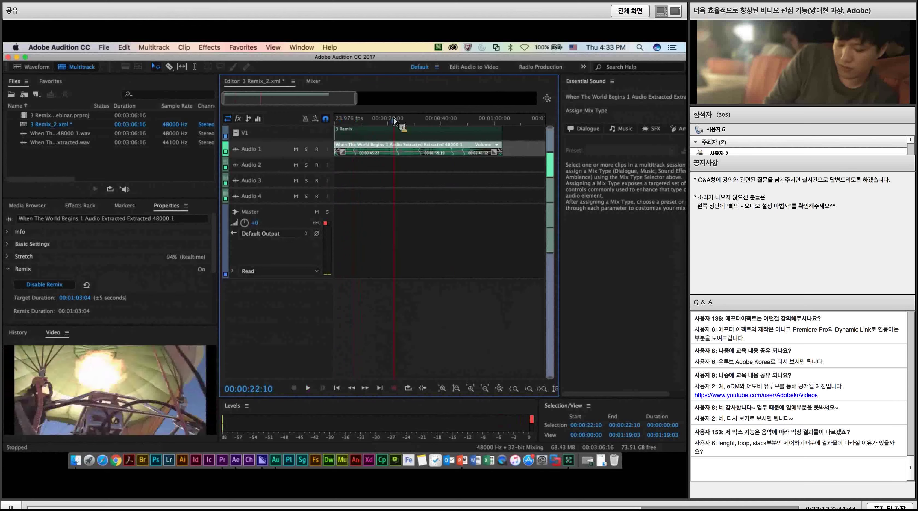
pyautogui.press('space')
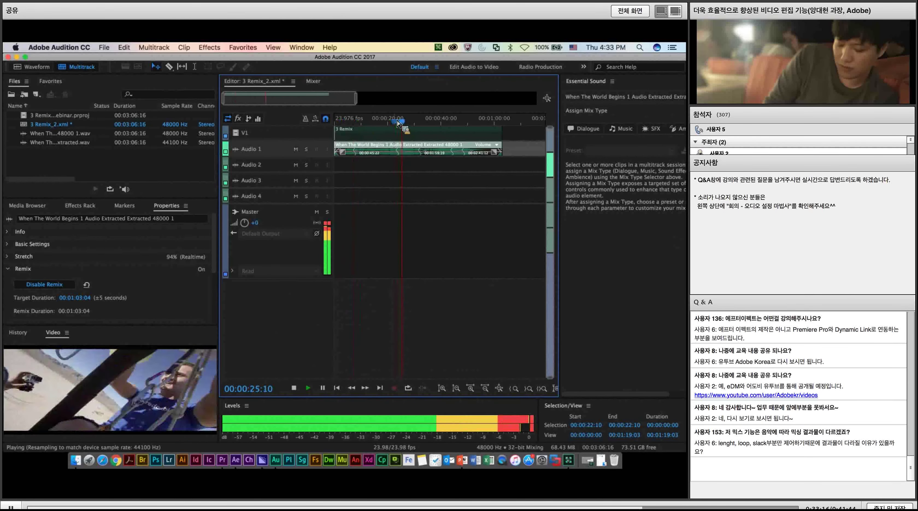
pyautogui.press('space')
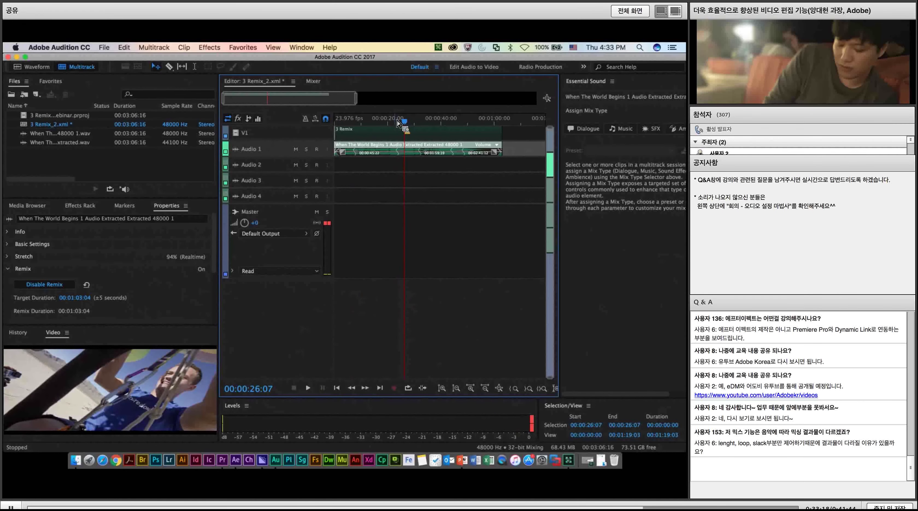
pyautogui.press('XF86AudioMute')
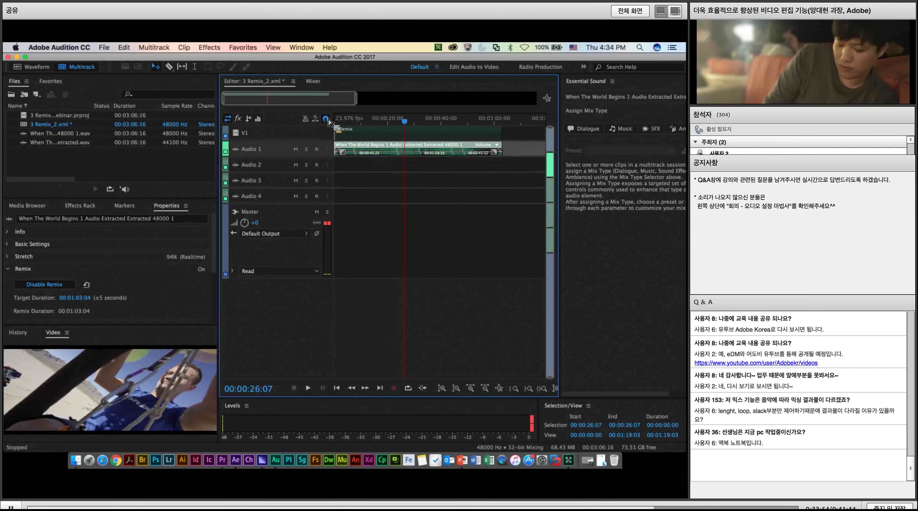
# Export the multitrack session to Premiere Pro as 3 Remix_2 (AU Tracks).xml, mixing the session down to a stereo file.
pyautogui.click(171, 48)
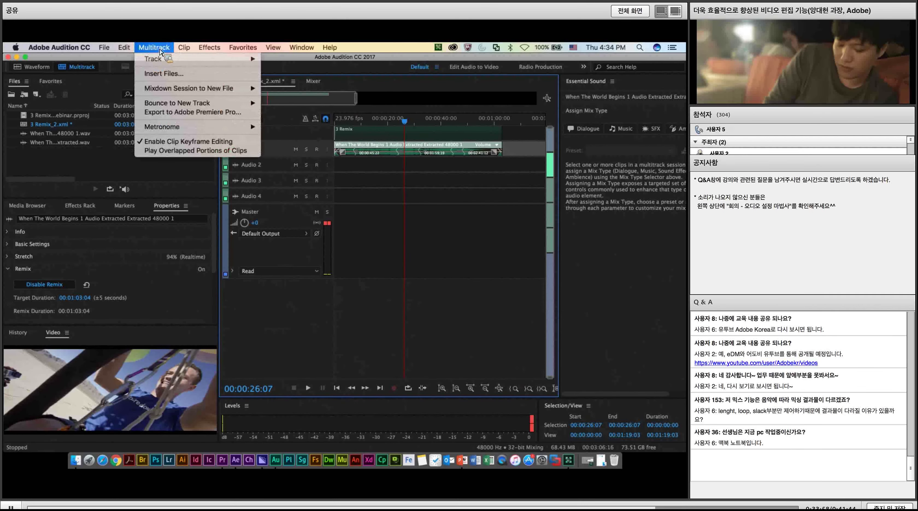
pyautogui.click(182, 112)
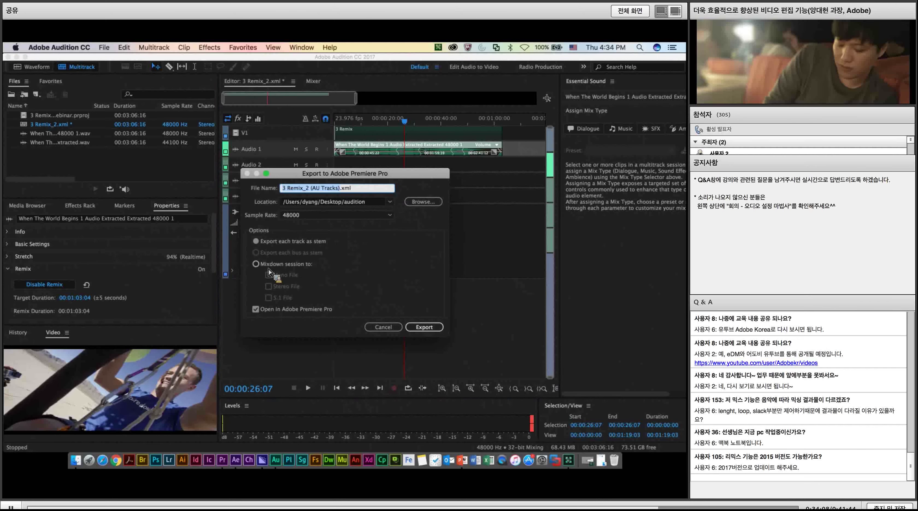
pyautogui.click(257, 265)
pyautogui.click(269, 286)
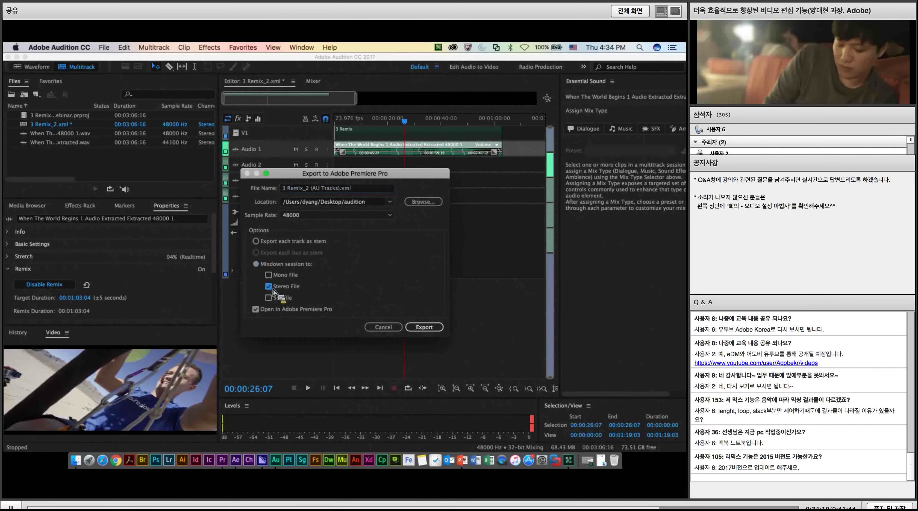
pyautogui.click(428, 332)
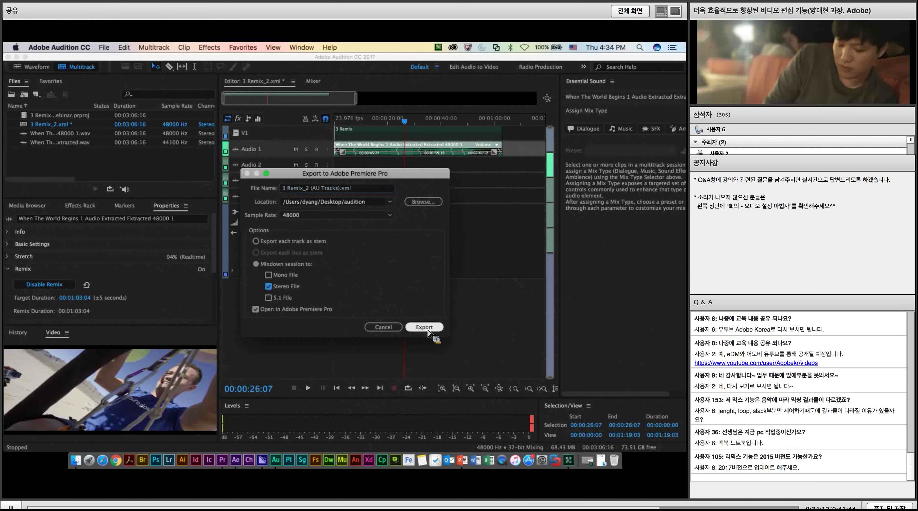
pyautogui.click(422, 328)
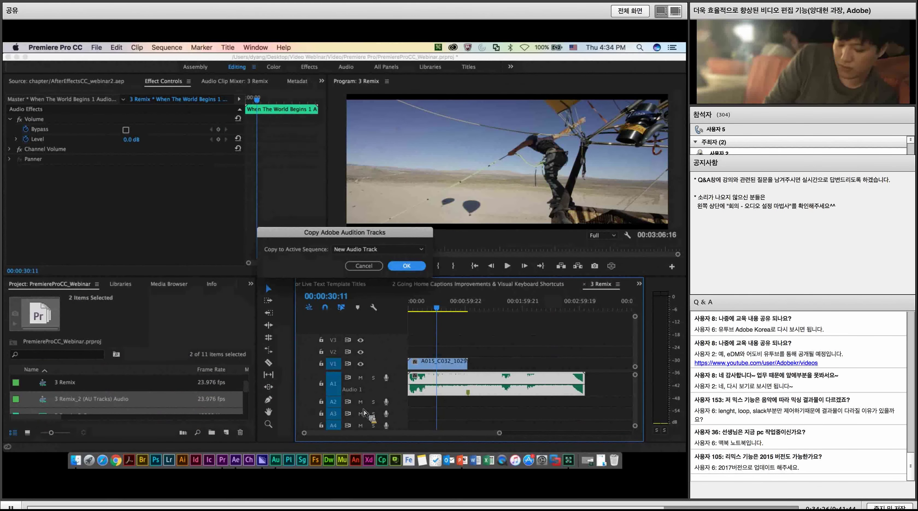
# Copy the Audition tracks into Audio 2 of the active 3 Remix sequence in Premiere Pro.
pyautogui.click(396, 250)
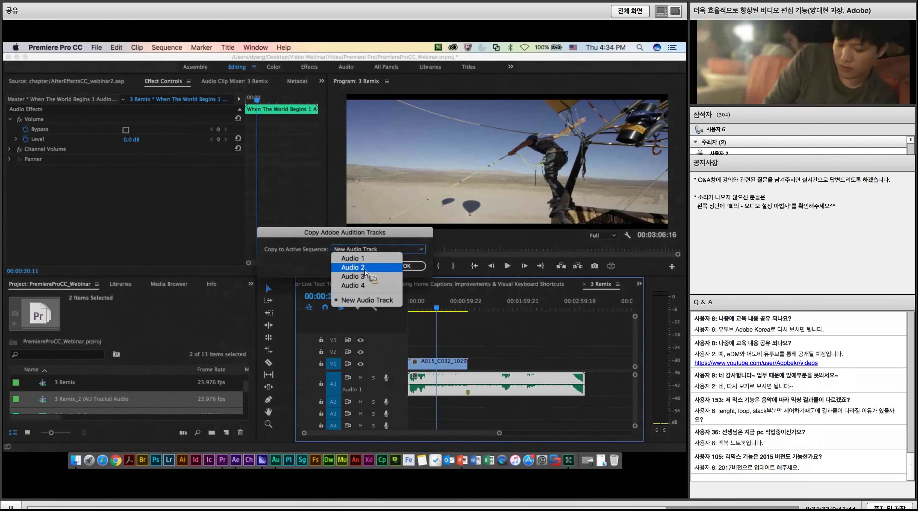
pyautogui.click(364, 268)
pyautogui.click(414, 267)
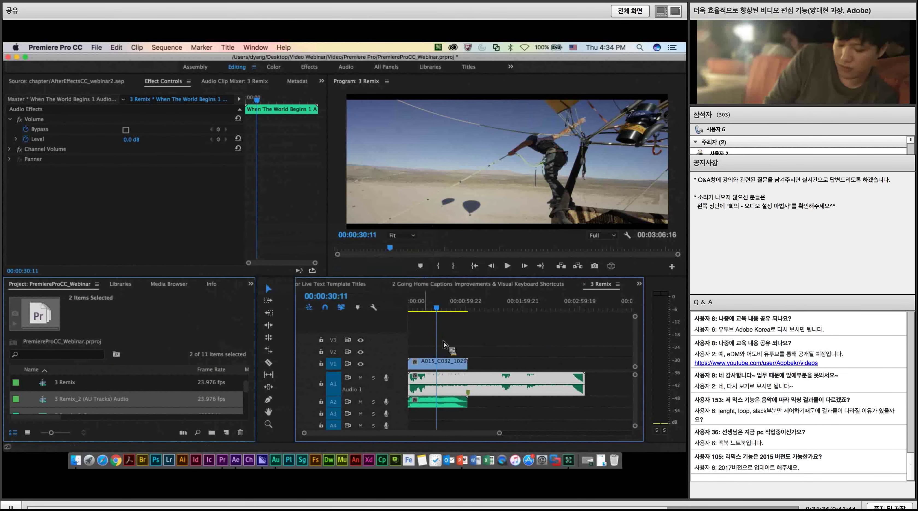
# Delete the original music clip from Audio 1 and move the 3 Remix_2_Stereo clip from Audio 2 up to Audio 1.
pyautogui.click(425, 308)
pyautogui.moveTo(428, 310); pyautogui.dragTo(444, 310)
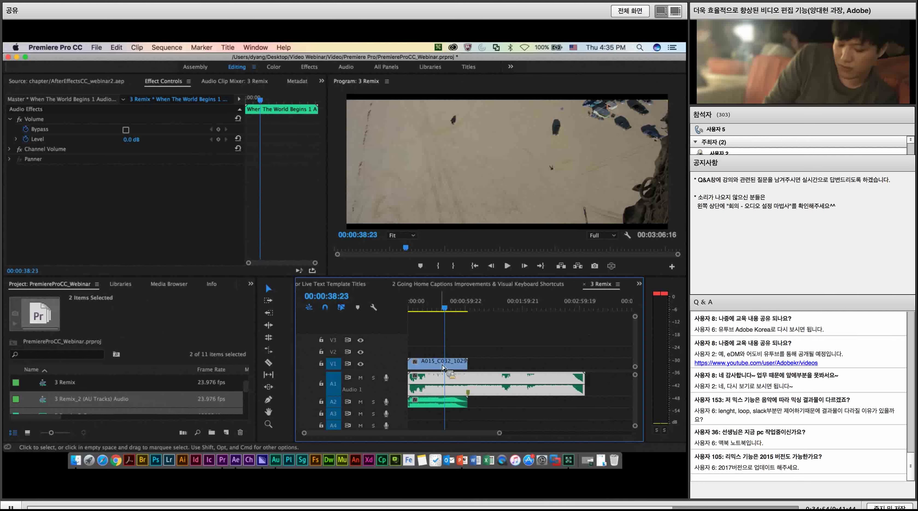
pyautogui.press('Delete')
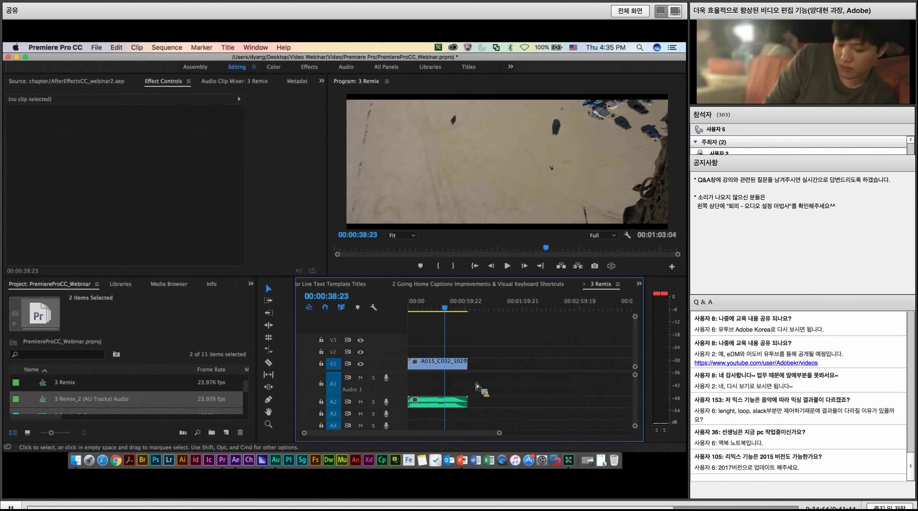
pyautogui.moveTo(449, 403); pyautogui.dragTo(431, 376)
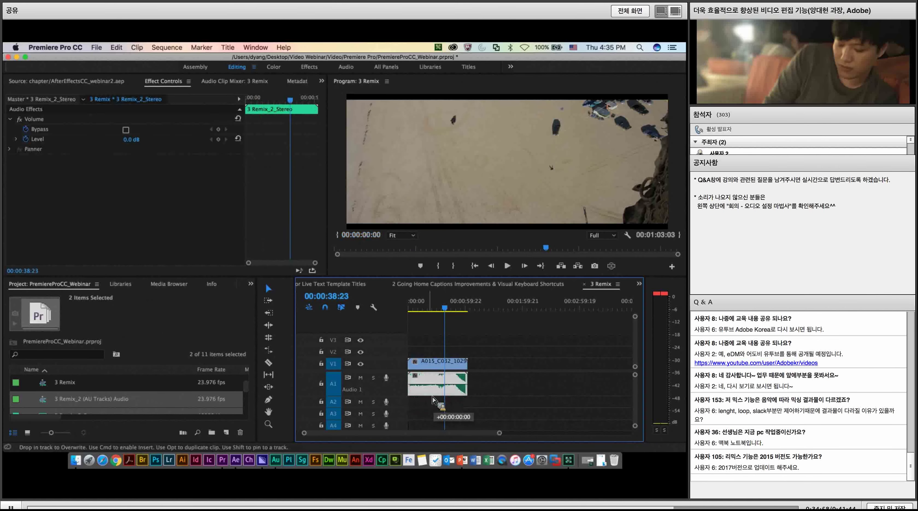
# Play the sequence from near its start, stop at 00:00:32:22, and switch to the PowerPoint presentation.
pyautogui.moveTo(444, 308); pyautogui.dragTo(411, 308)
pyautogui.press('space')
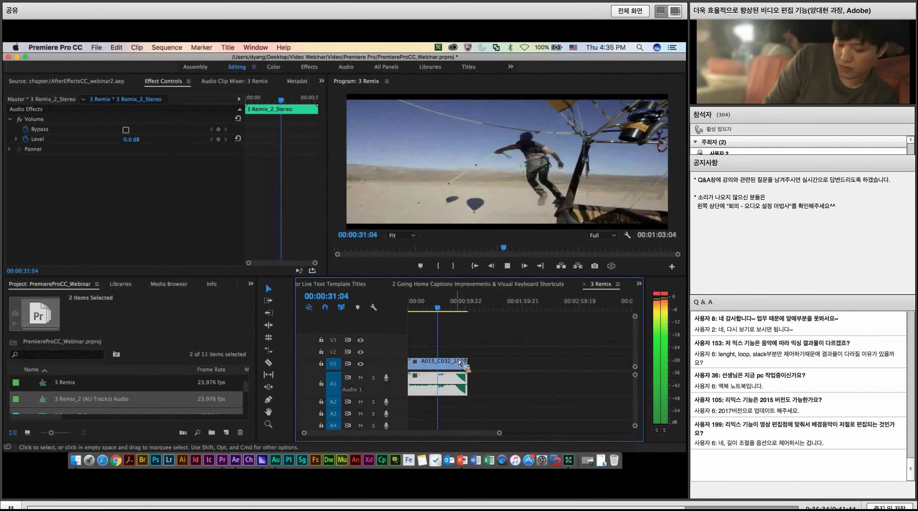
pyautogui.press('space')
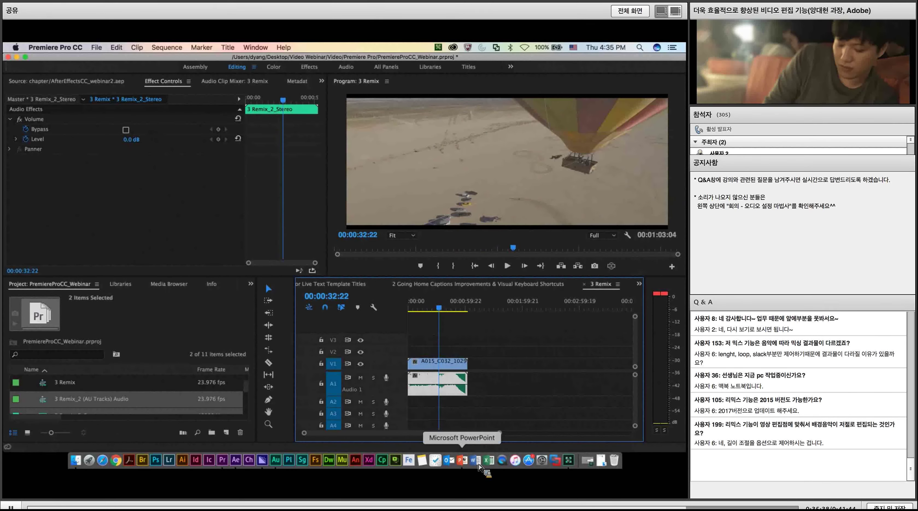
pyautogui.click(463, 461)
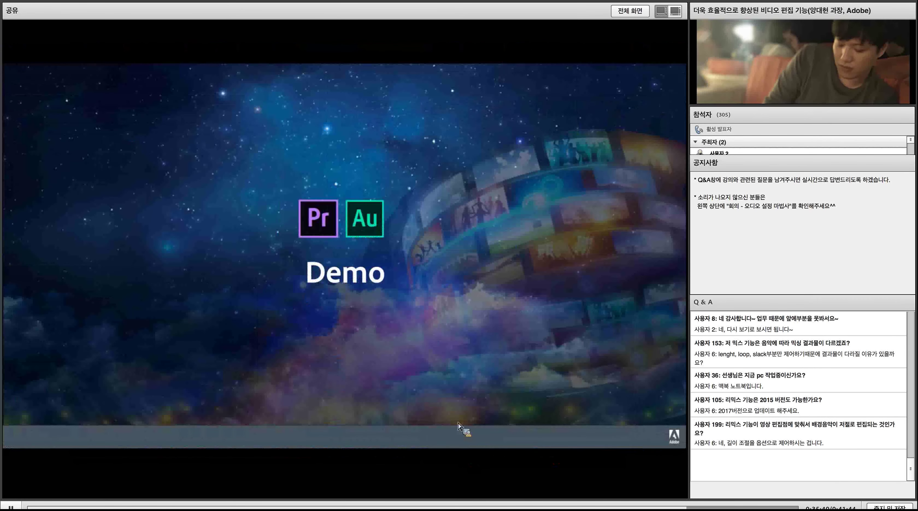